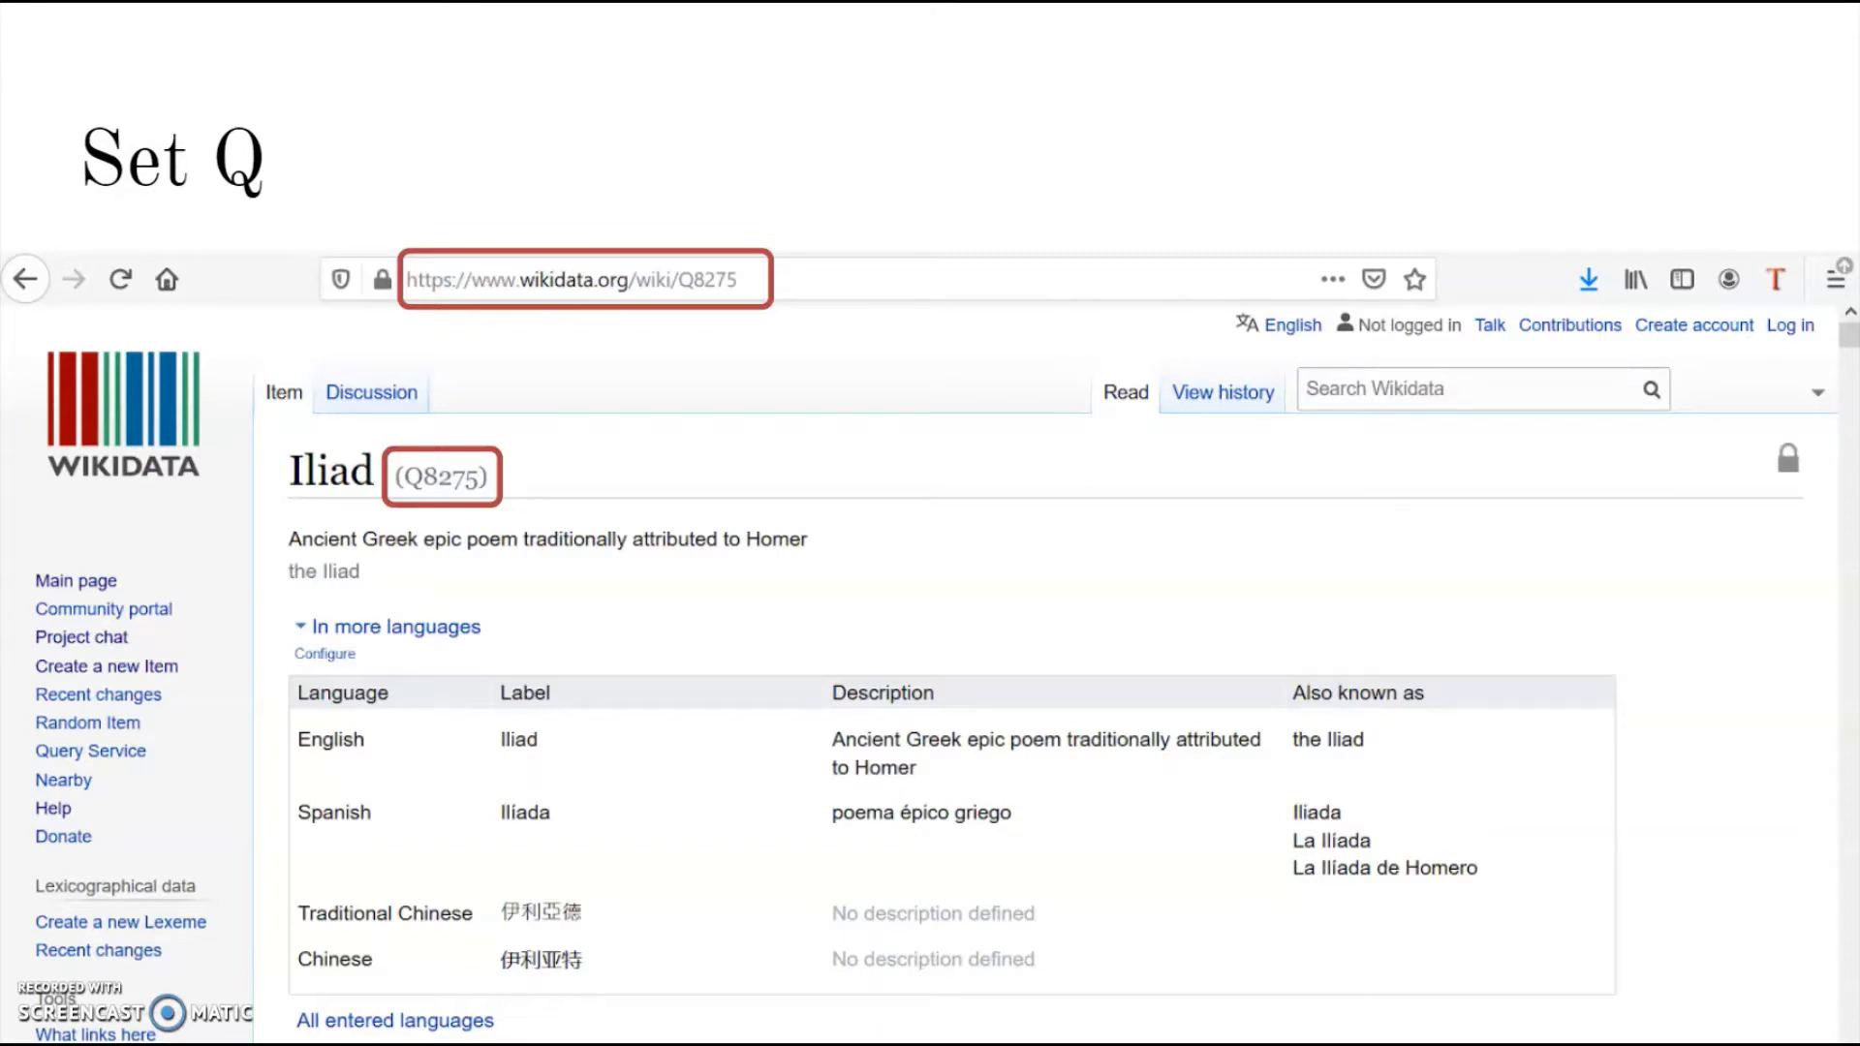
- Advance the presentation to the Set Q matching flowchart slide
key(Right)
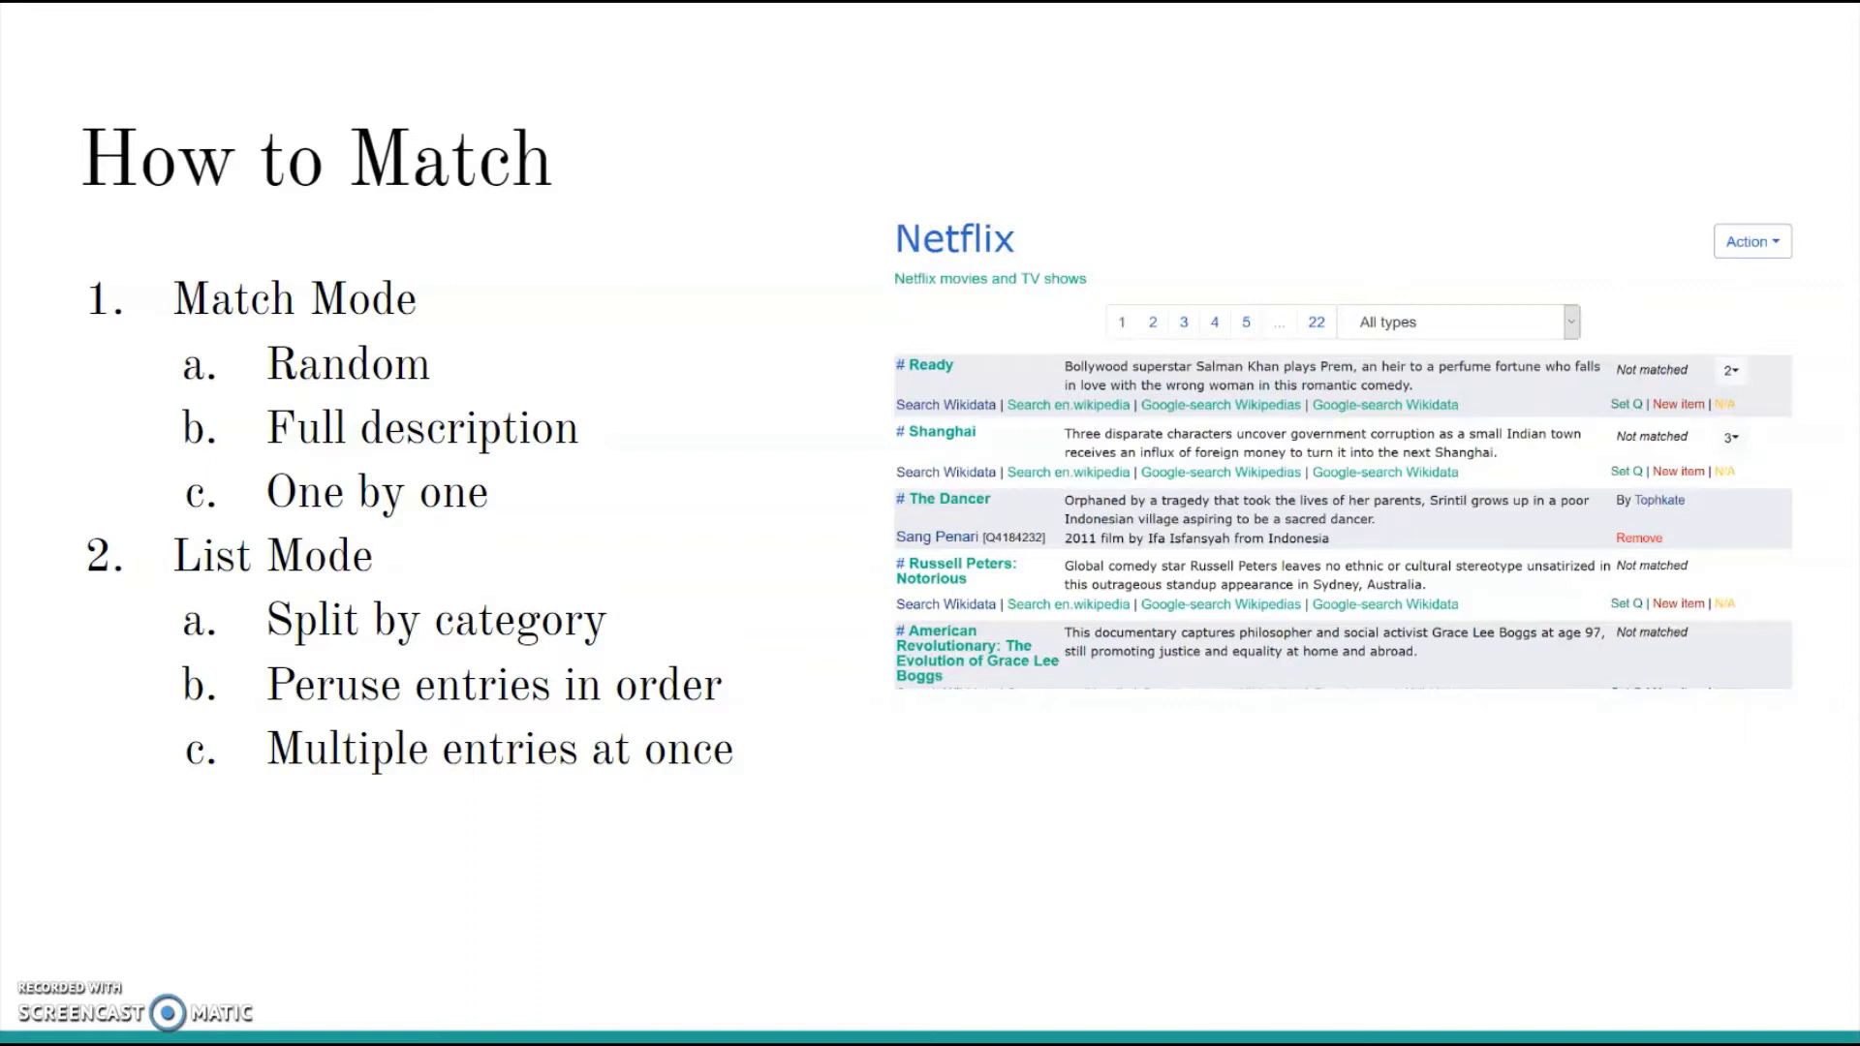
- Advance the presentation to the 'Match Mode - demo' slide
key(Right)
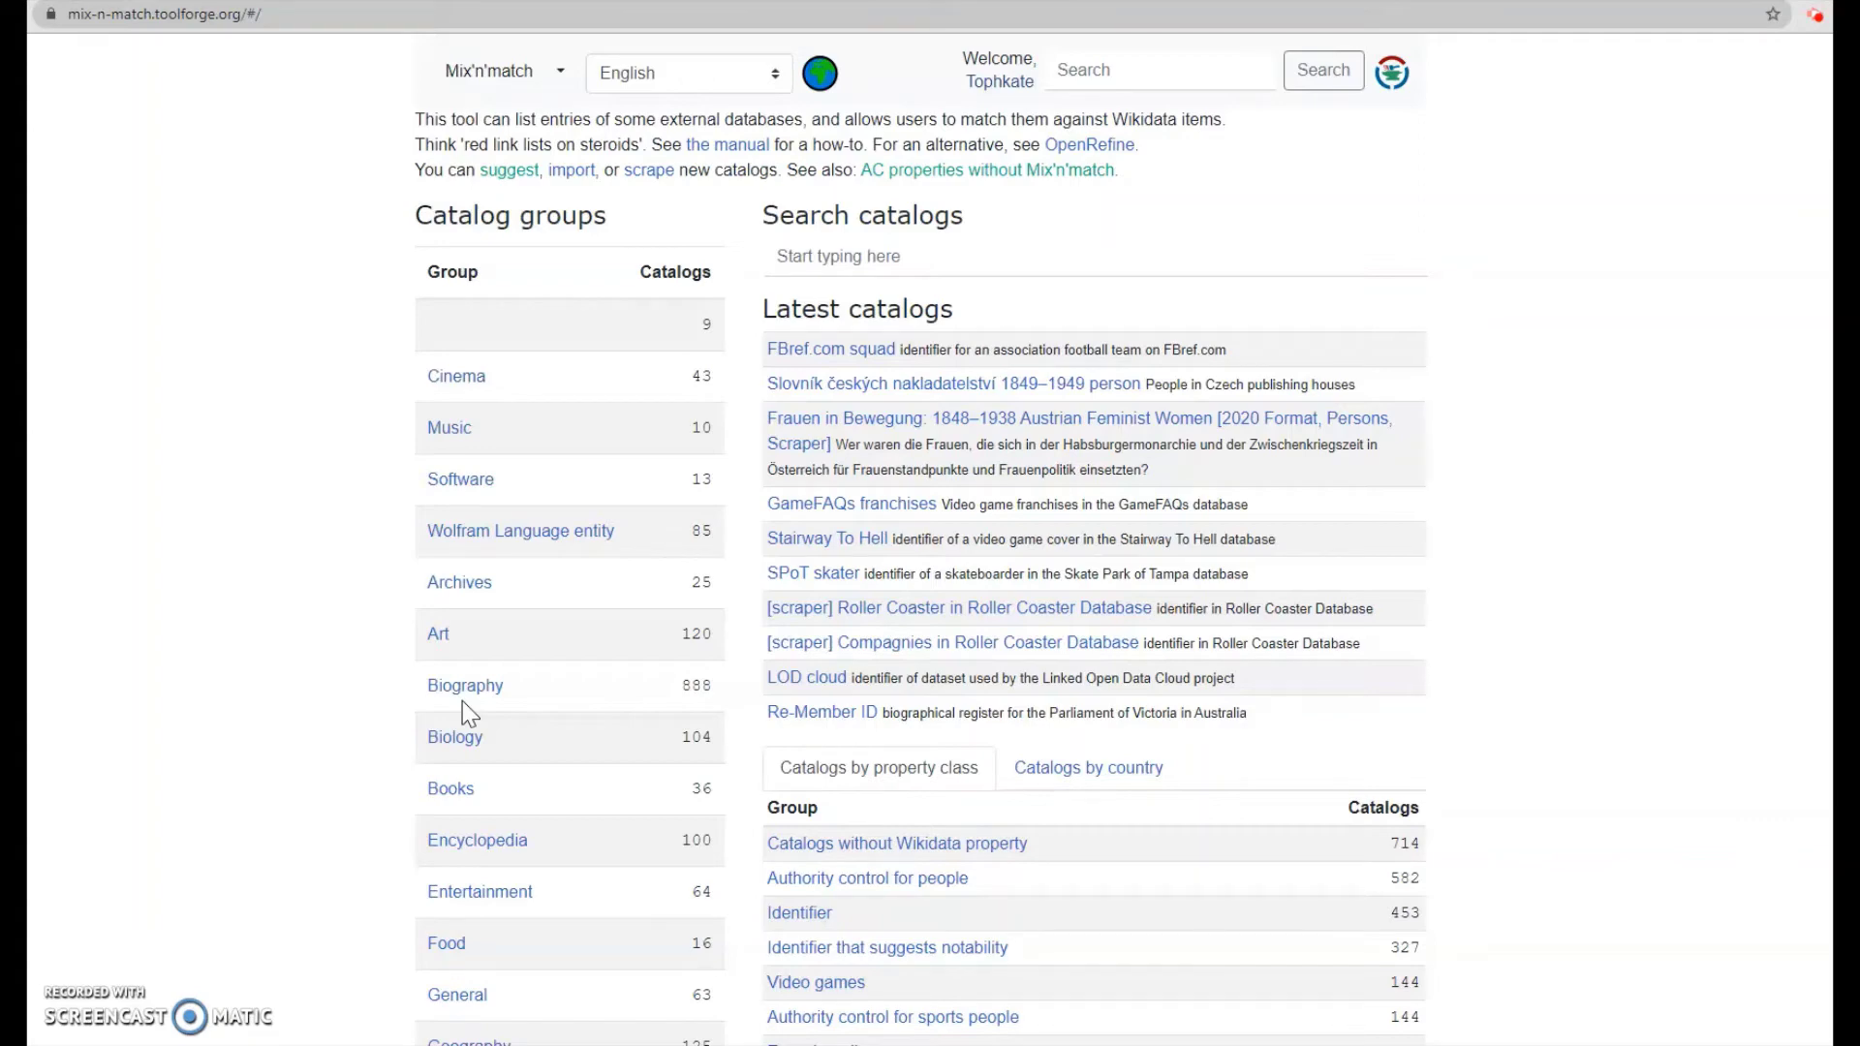
- Open the Literature catalog group, listing MSUL Comics Authors and LibraryThing author ID with progress
click(413, 695)
scroll(539, 521, down, 2)
scroll(503, 518, down, 3)
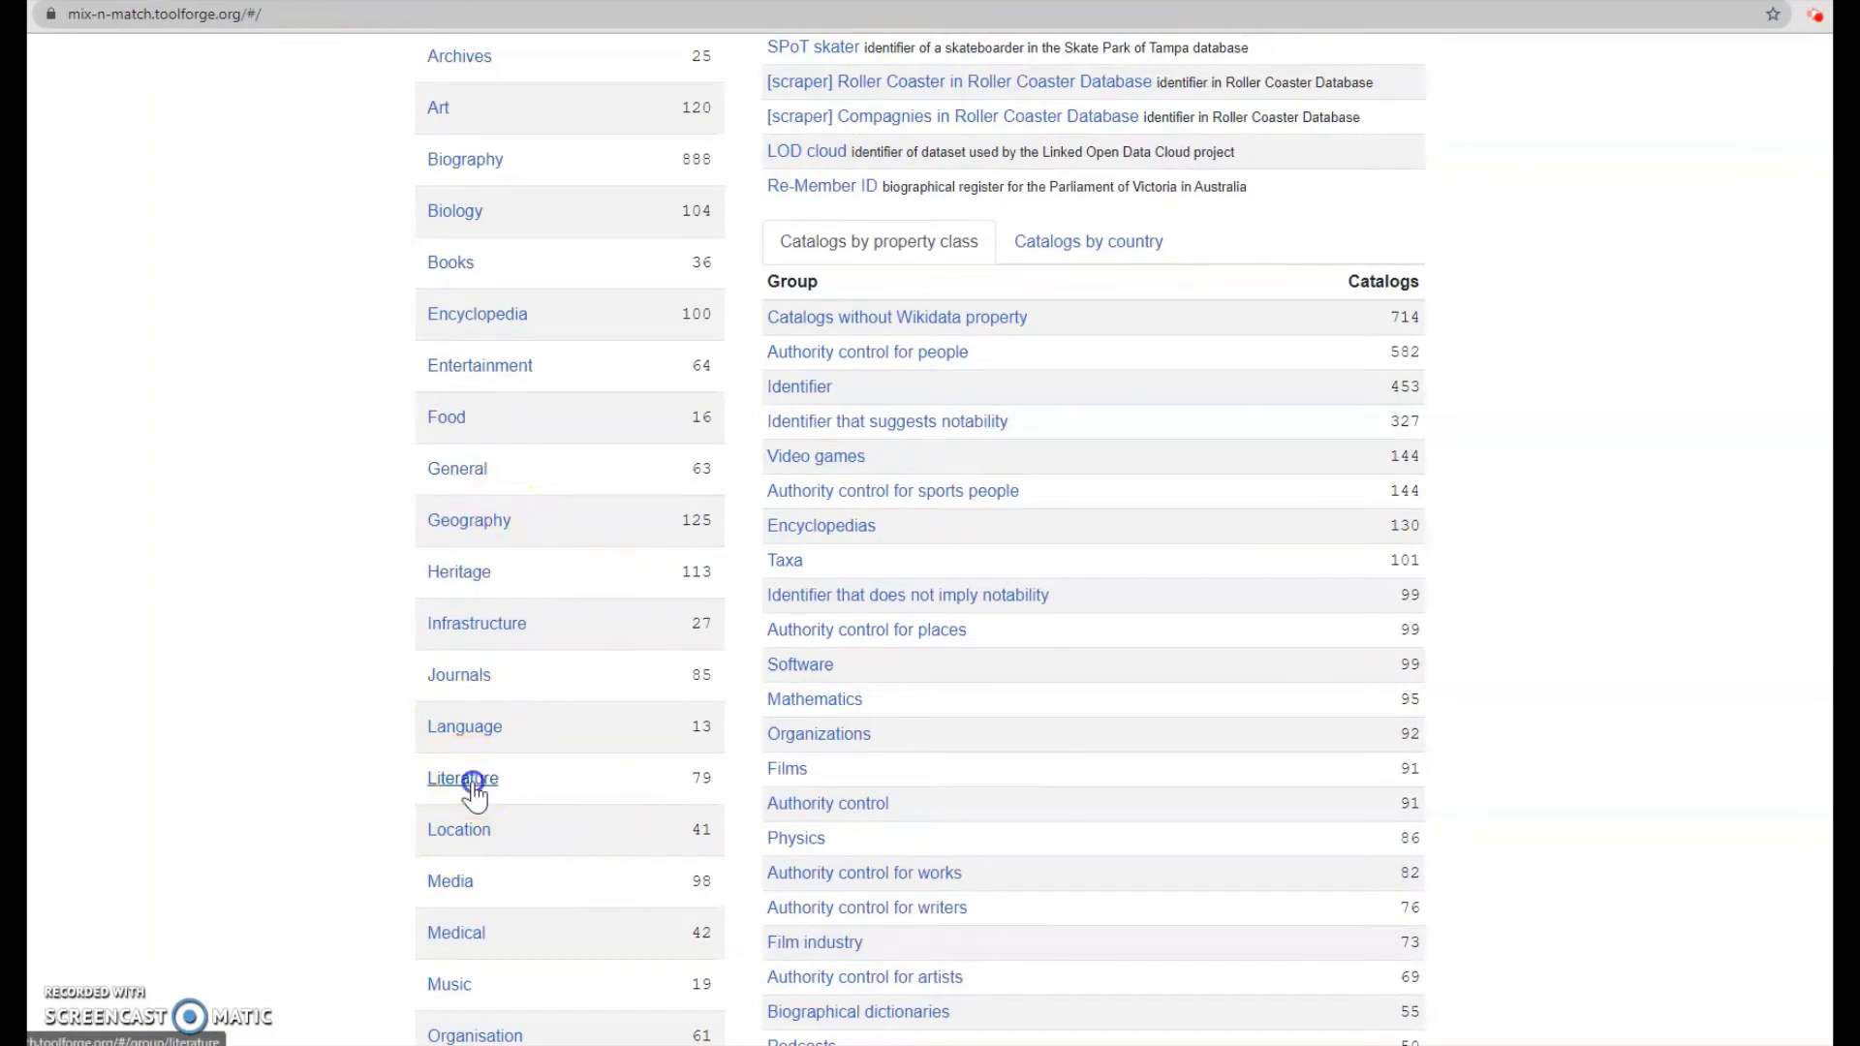
click(472, 780)
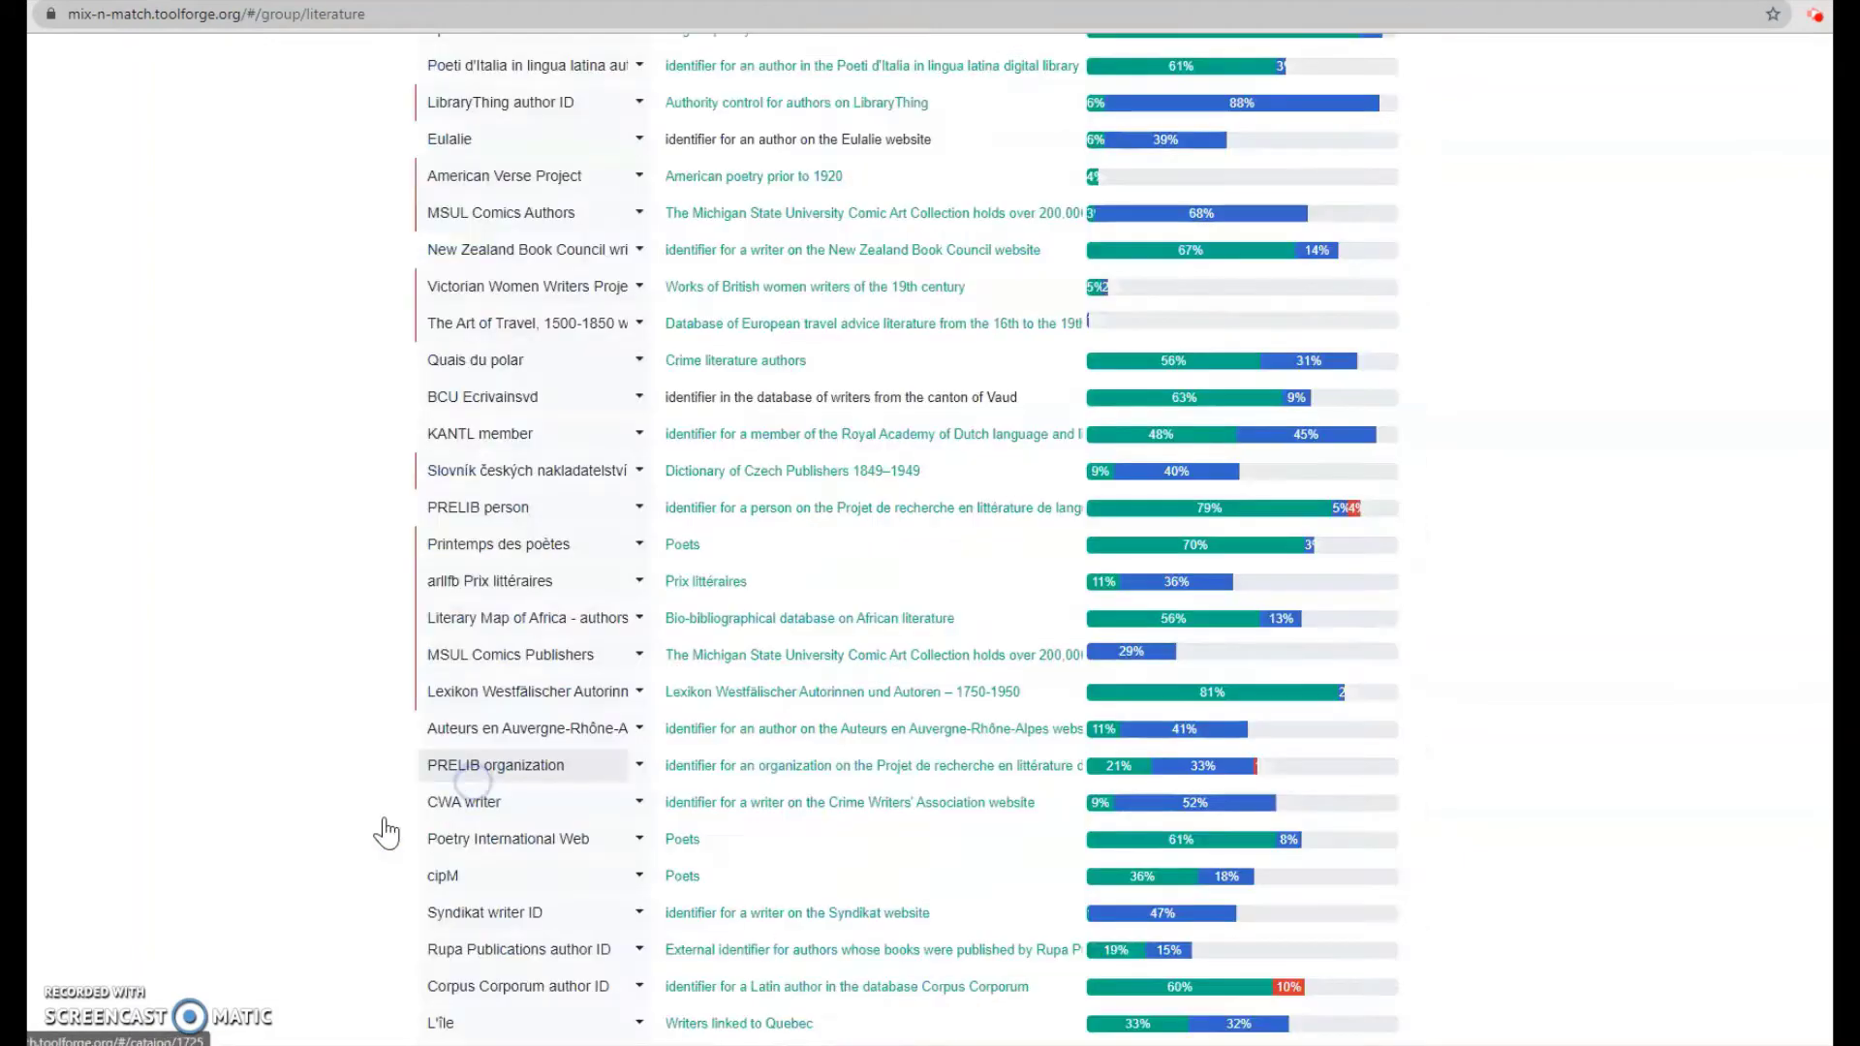
- Open the MSUL Comics Authors catalog options to start random match mode
click(641, 213)
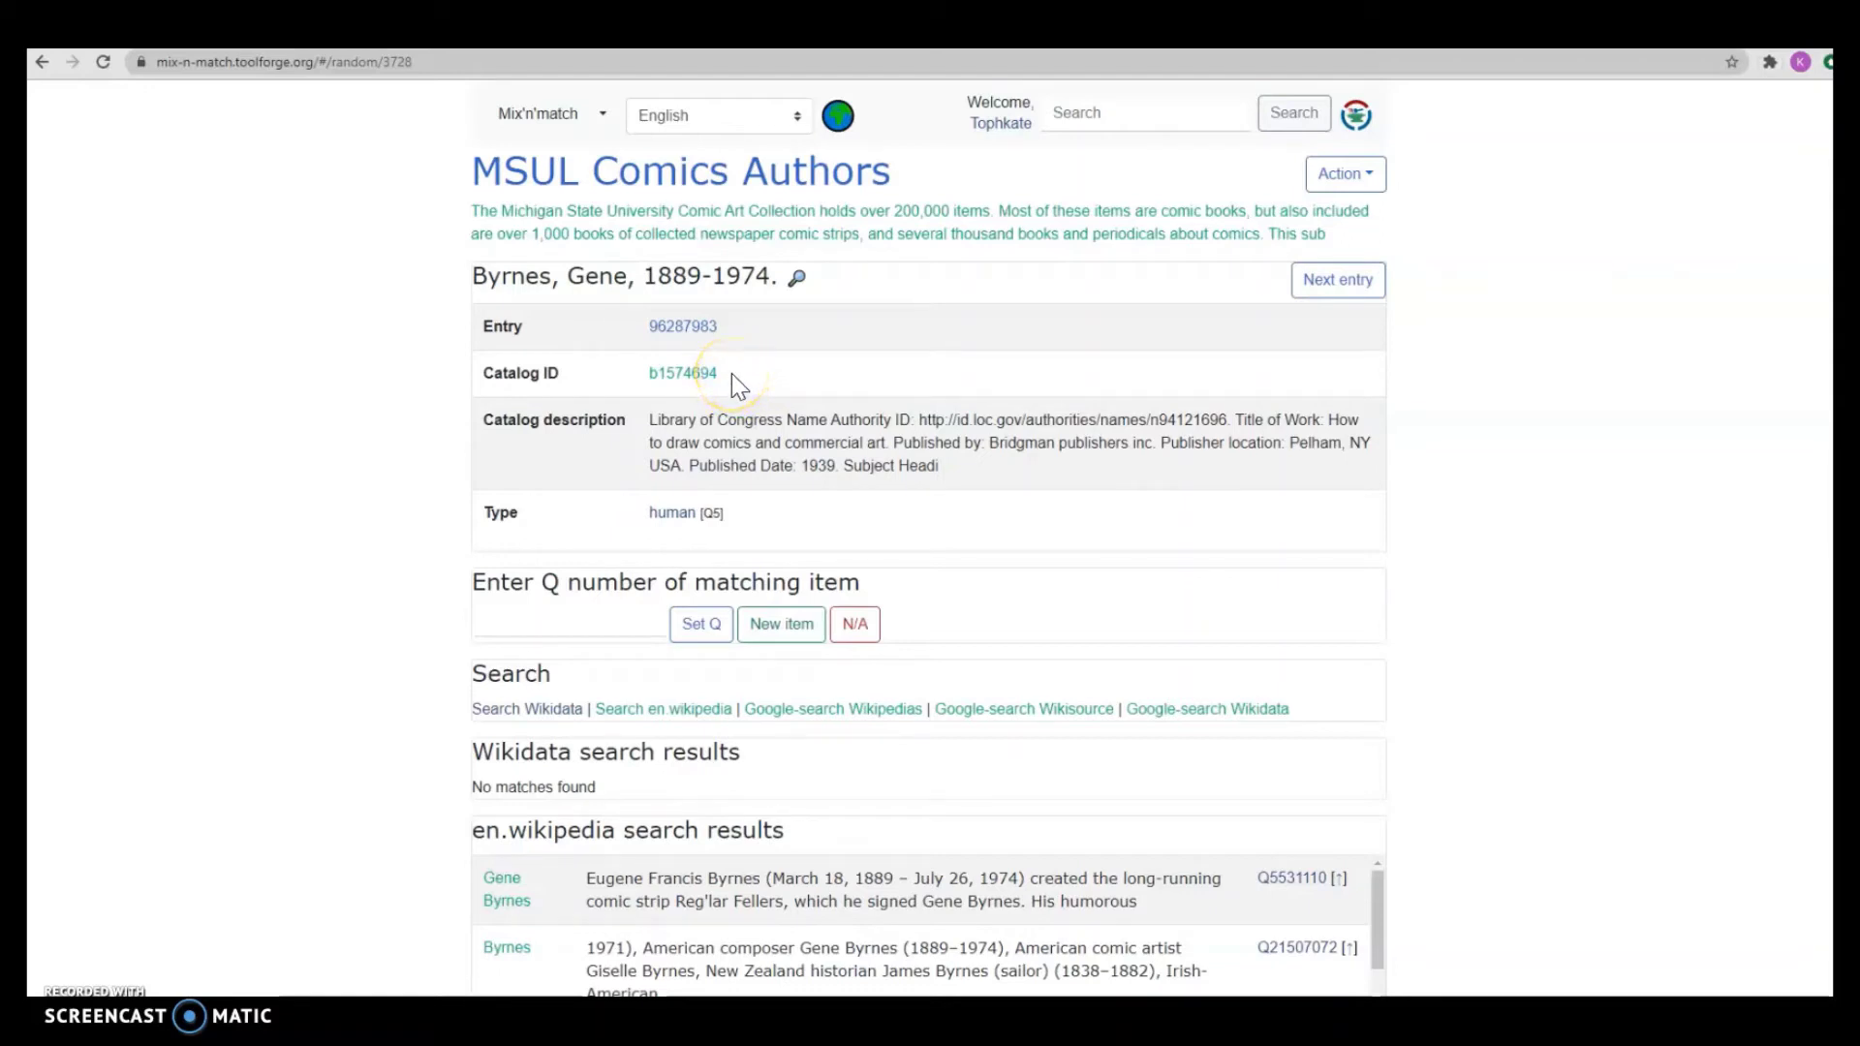
click(705, 372)
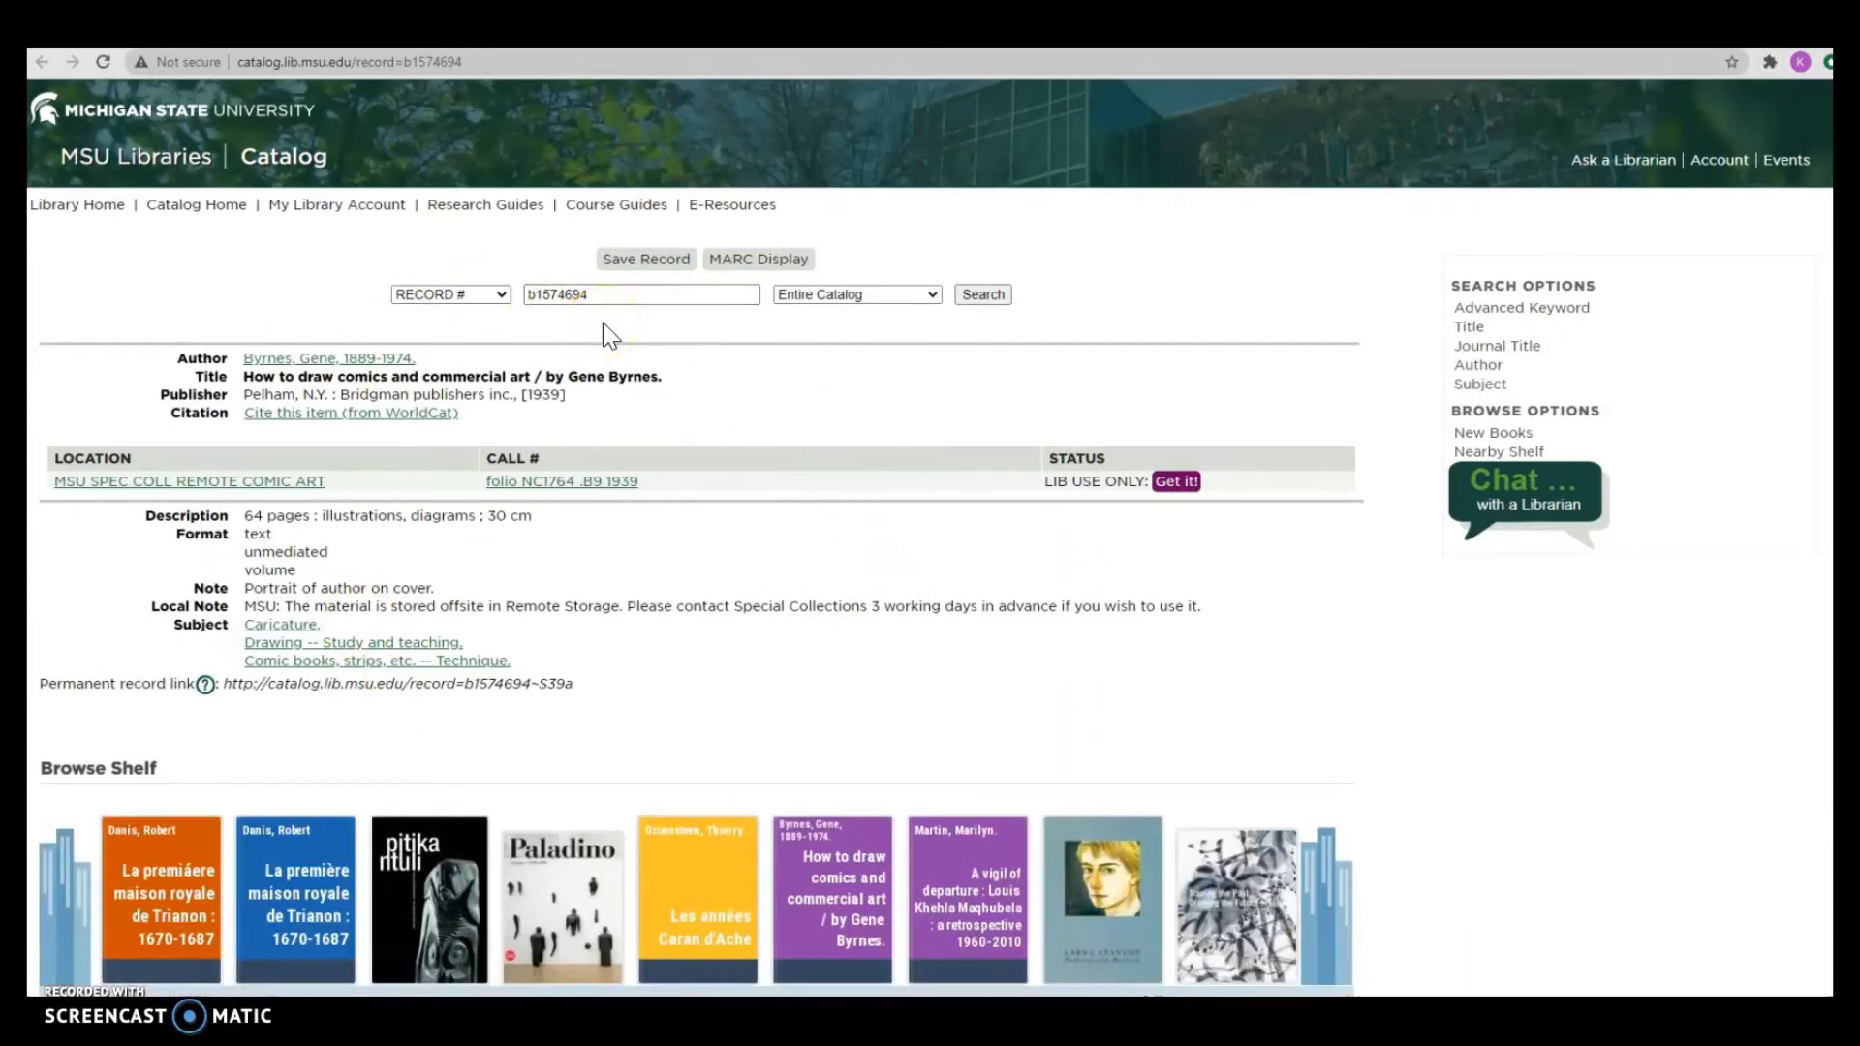
key(alt+Left)
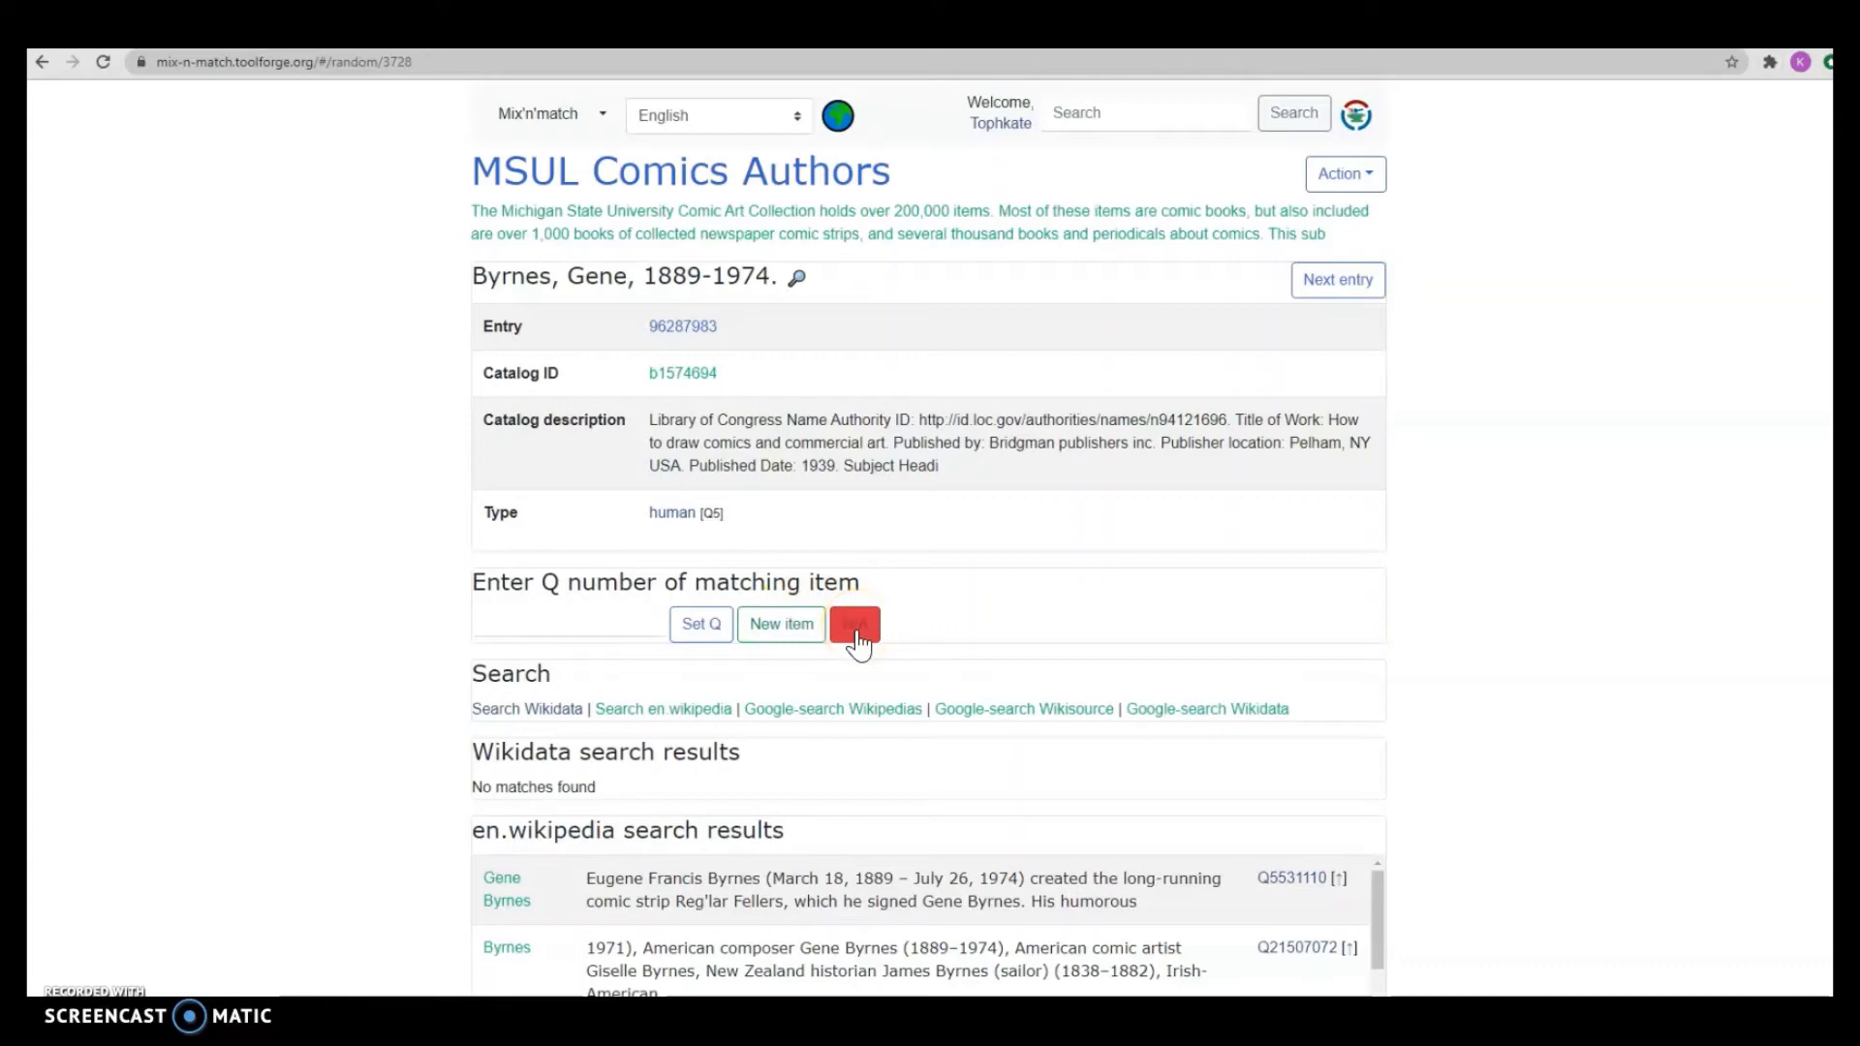
- Scroll the Byrnes, Gene entry to its en.wikipedia results, with Q5531110 as top candidate
scroll(1370, 630, down, 3)
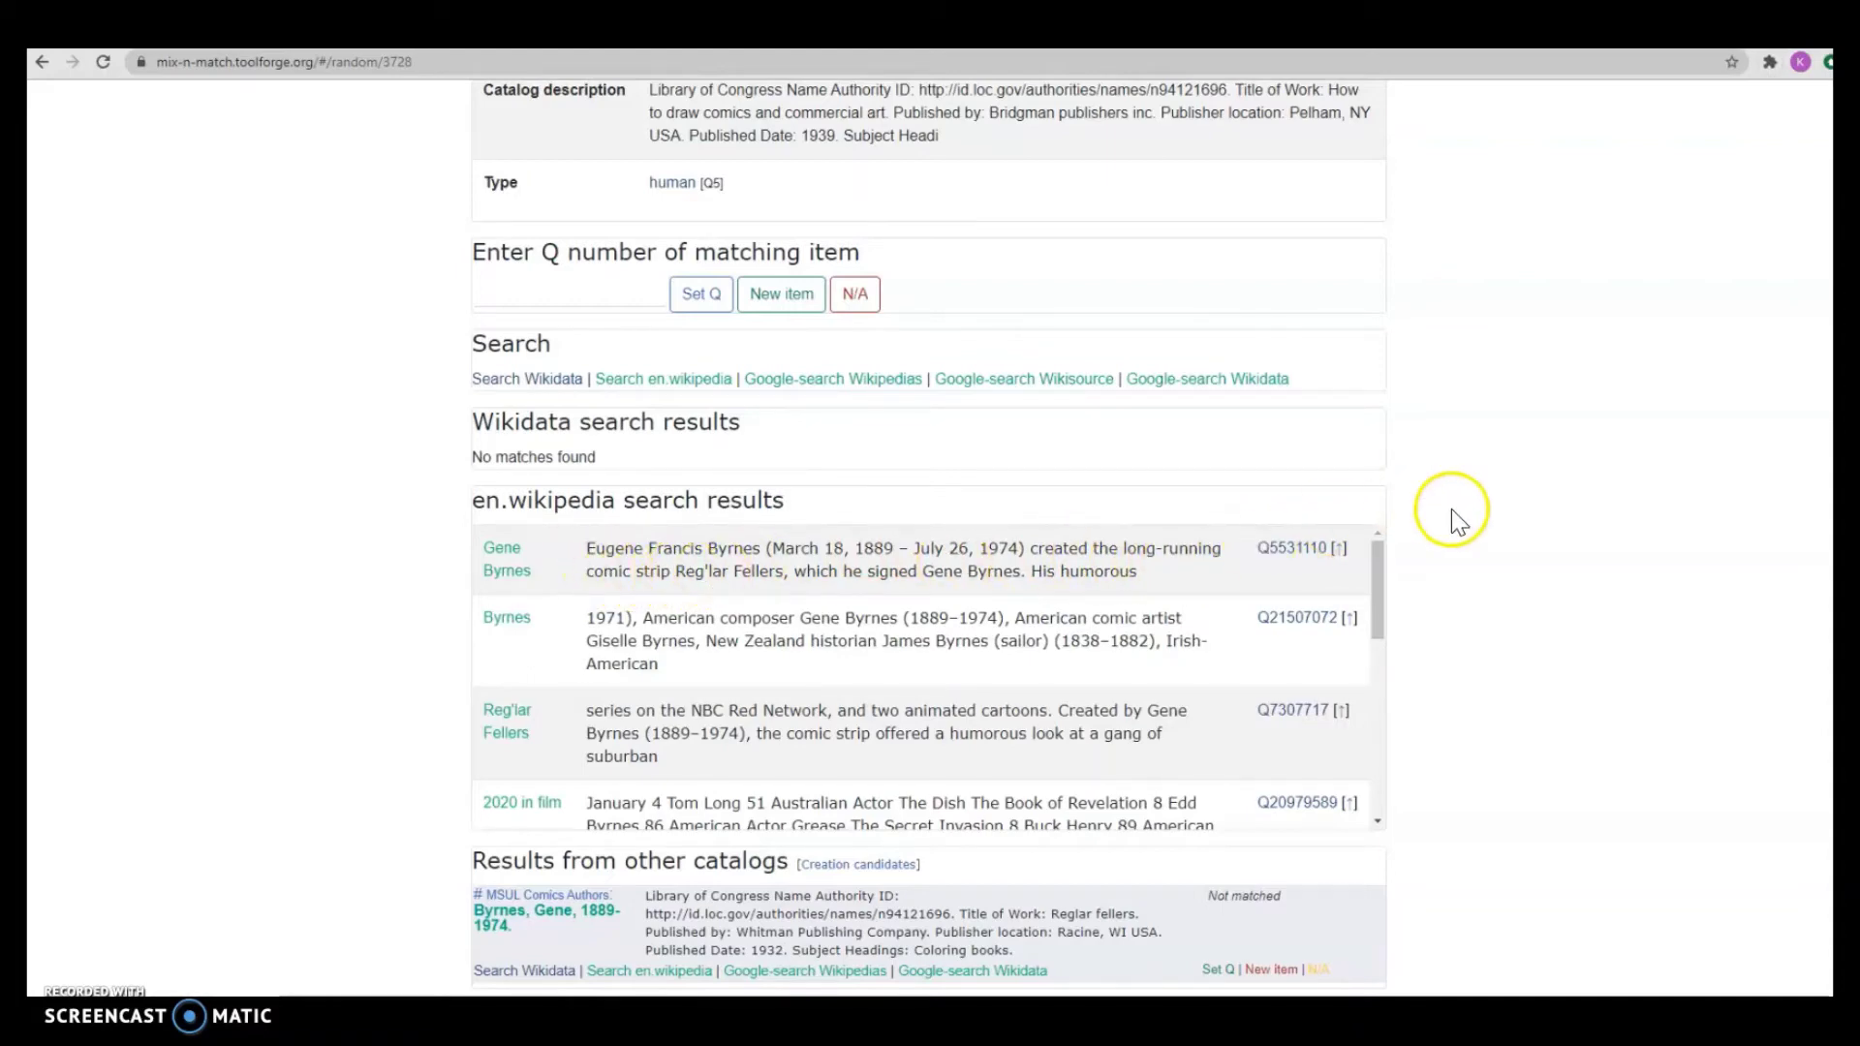
scroll(1452, 512, up, 2)
scroll(1482, 538, up, 1)
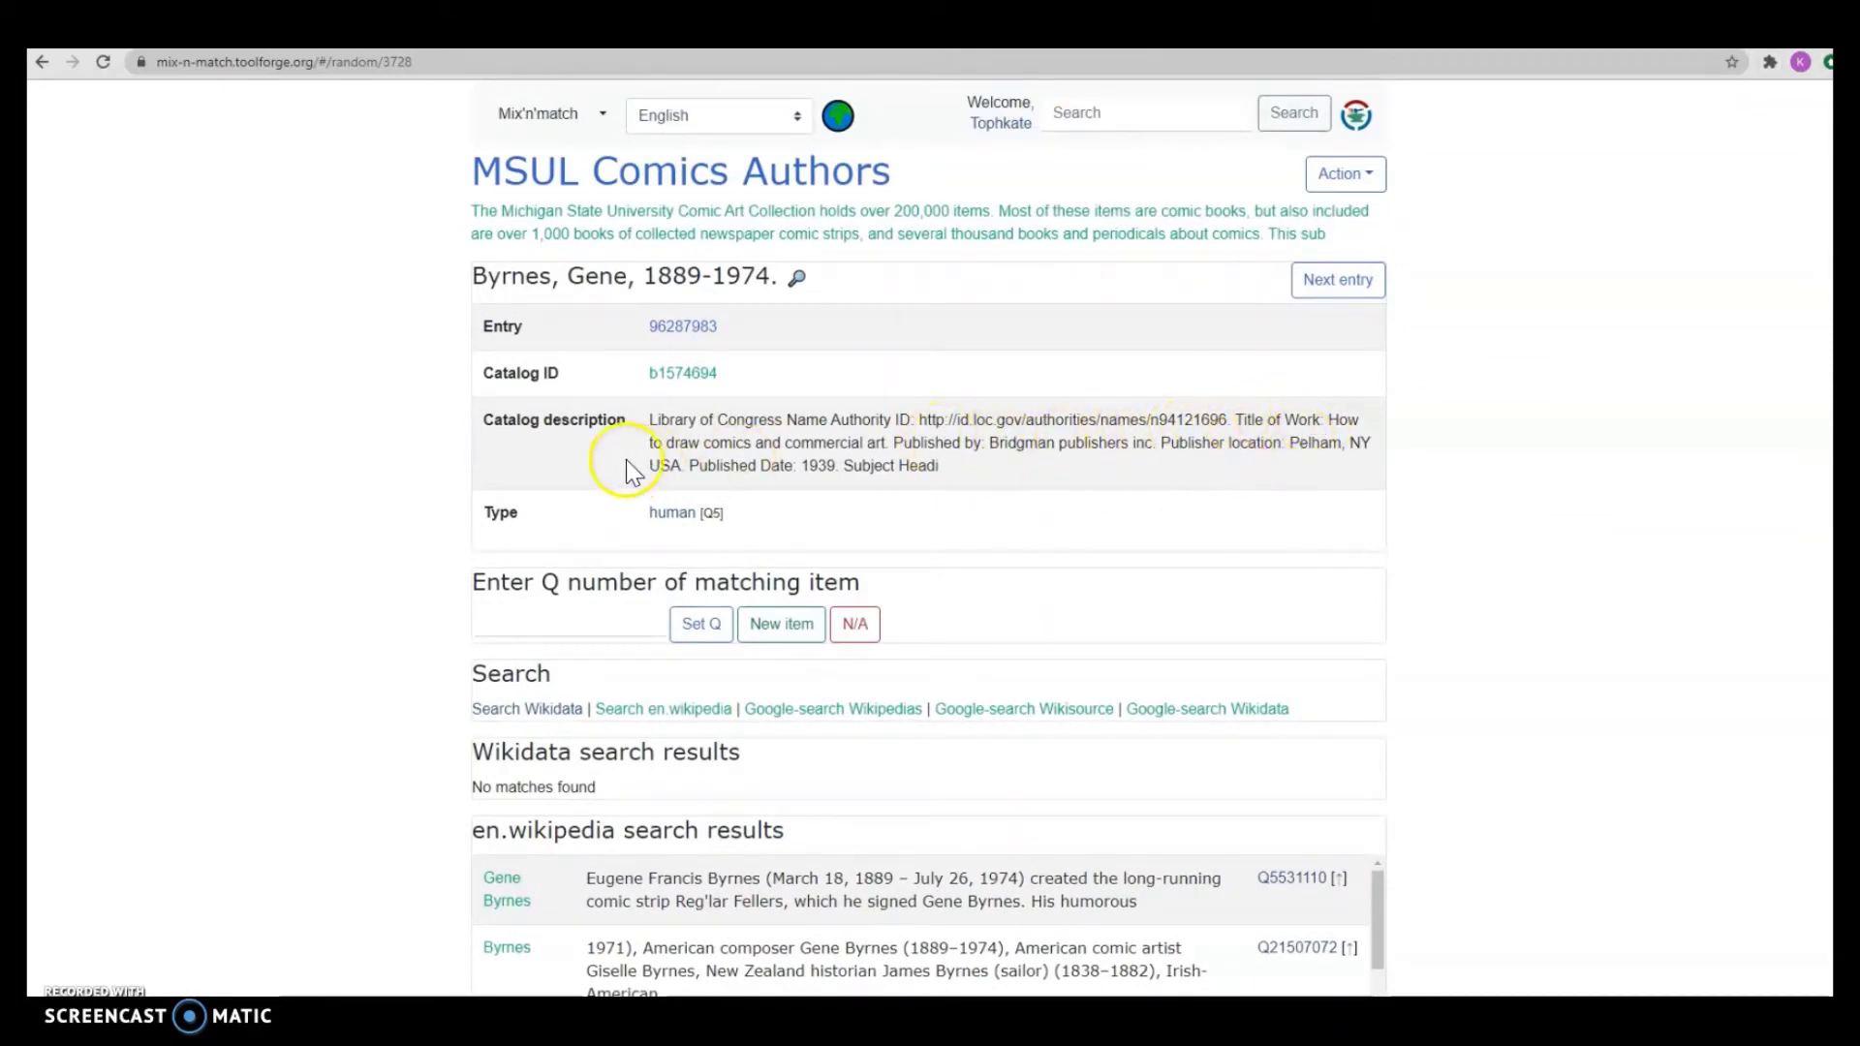
scroll(1412, 490, down, 3)
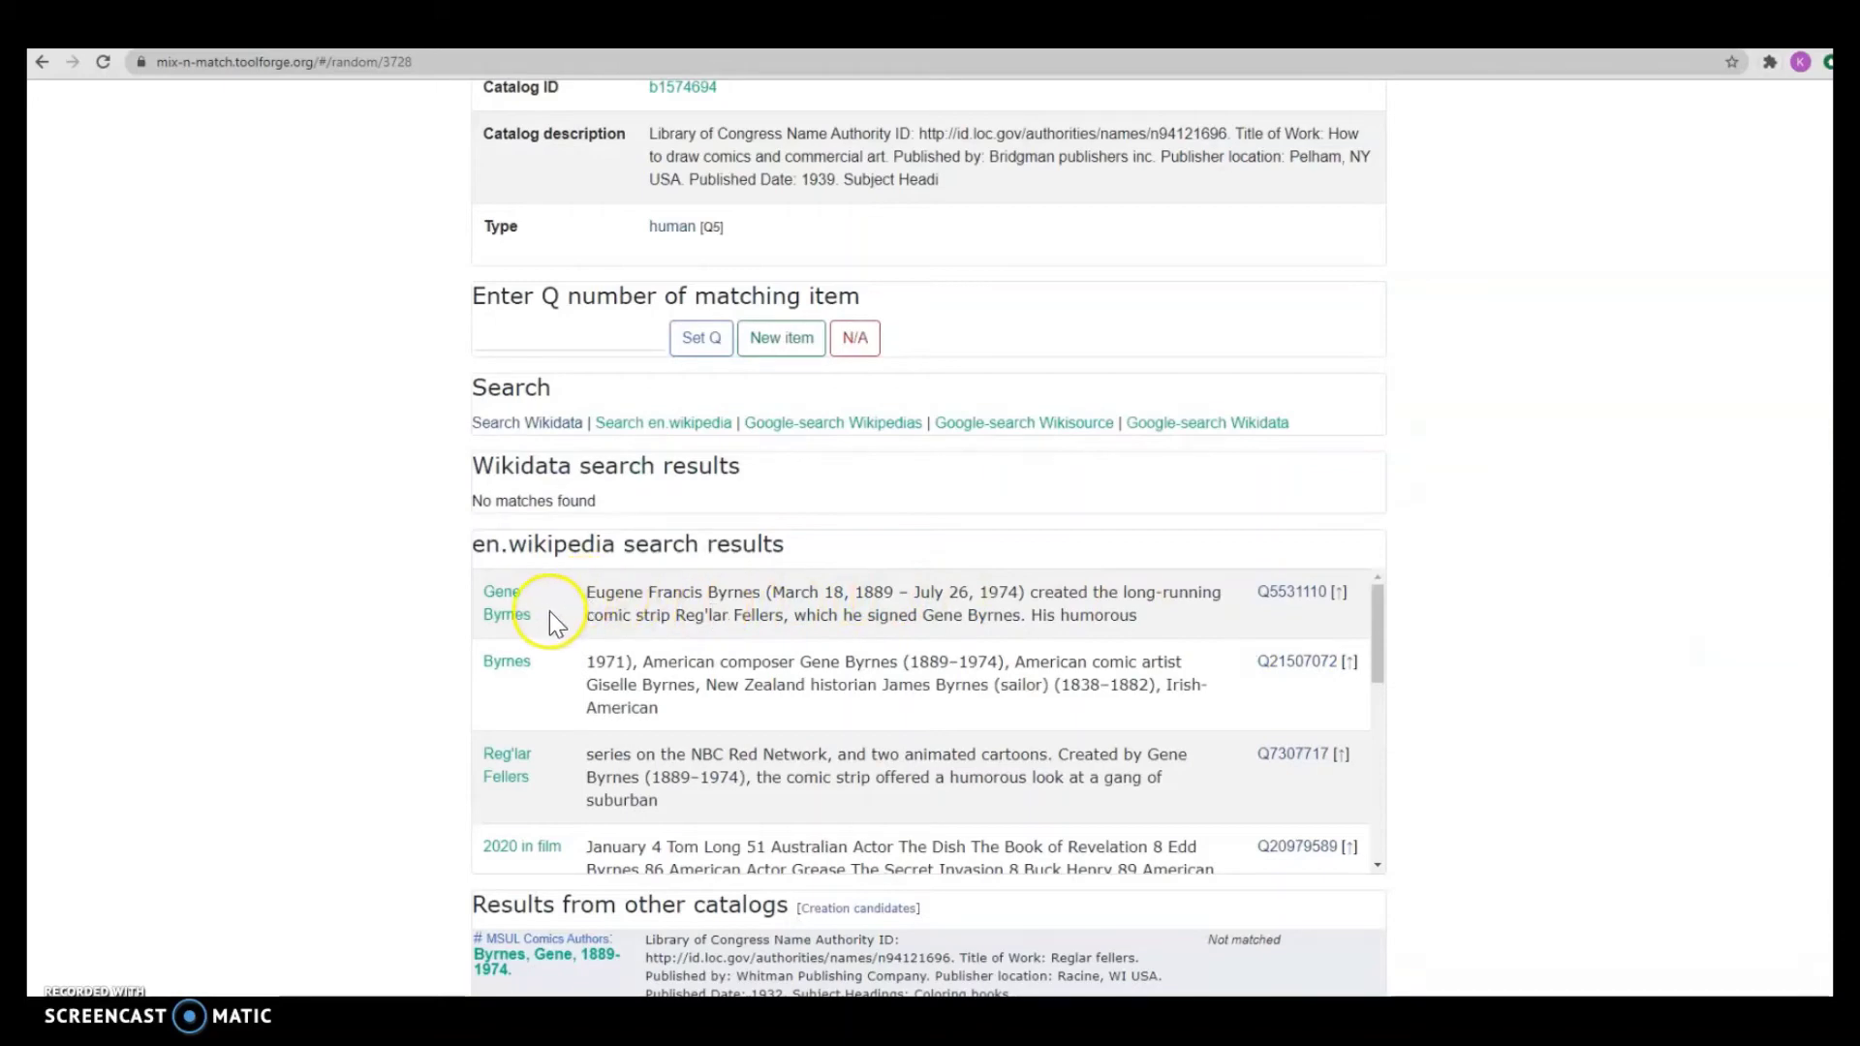
- Read the Gene Byrnes Wikipedia article, confirming the 1889–1974 Reg'lar Fellers cartoonist
click(505, 622)
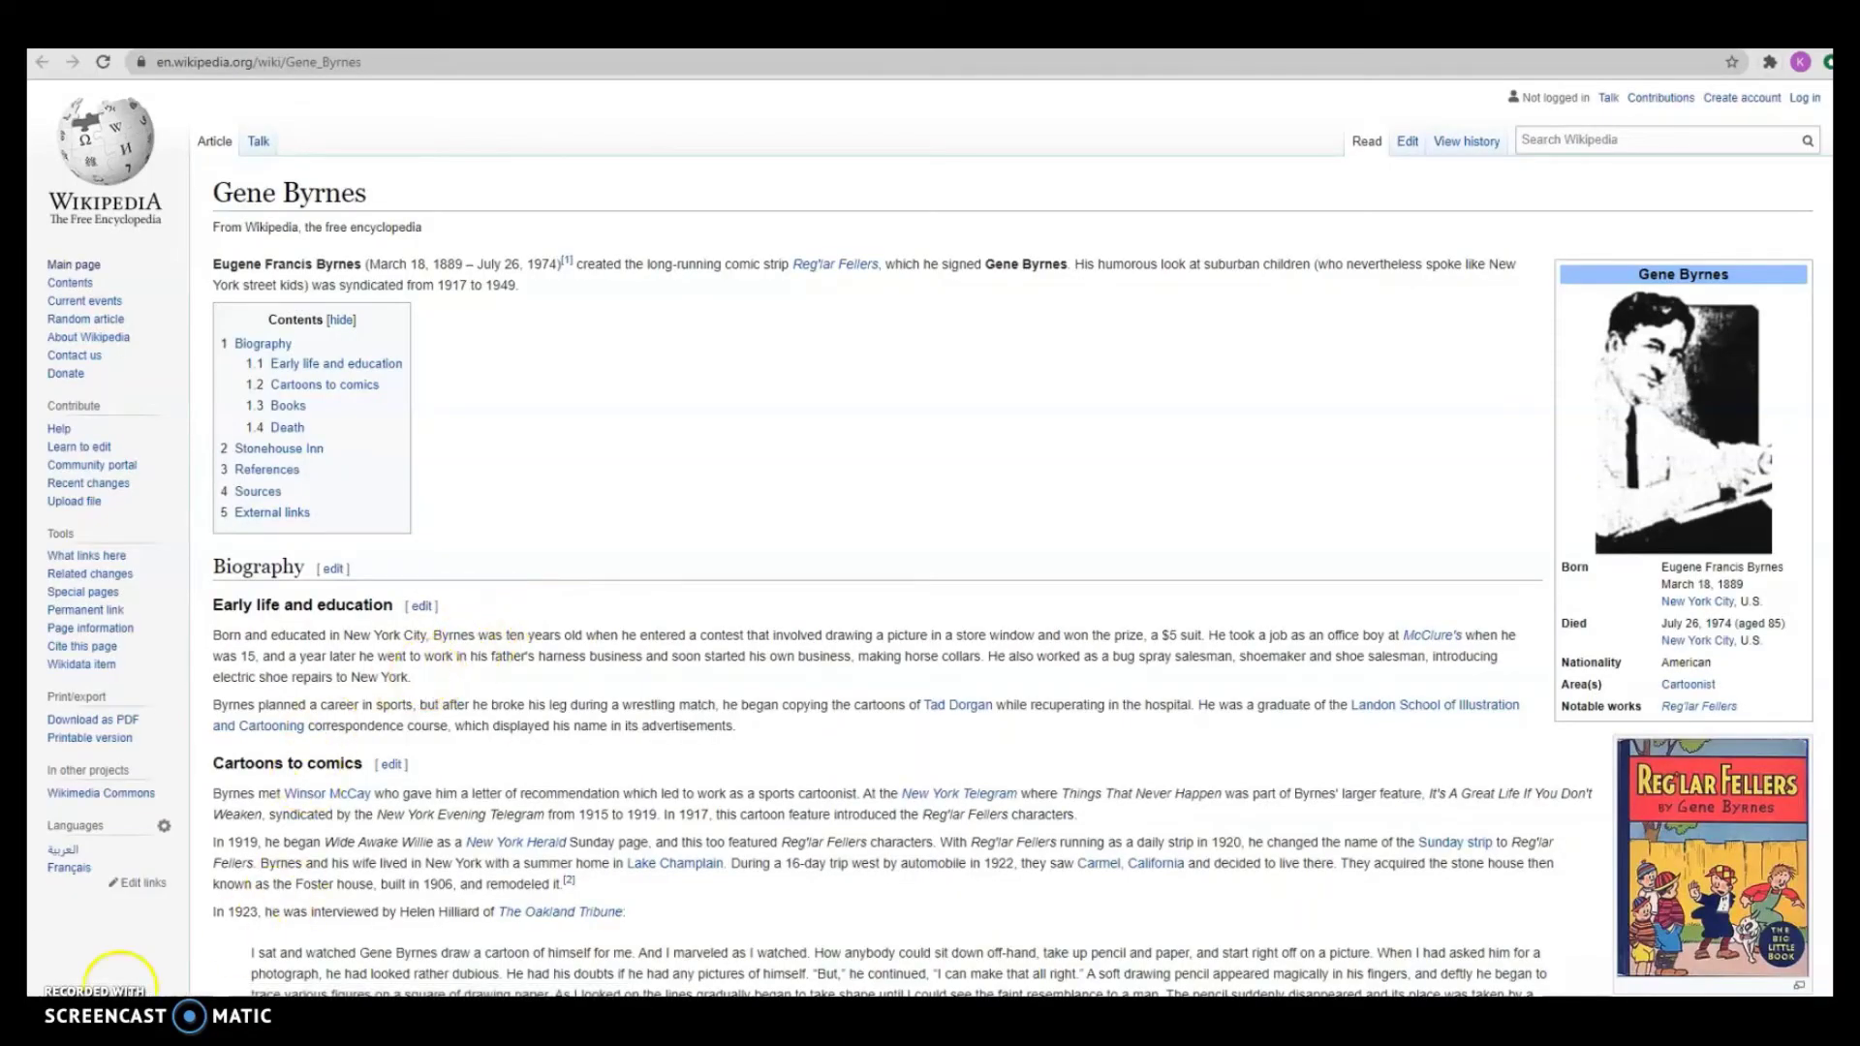
scroll(1310, 412, down, 1)
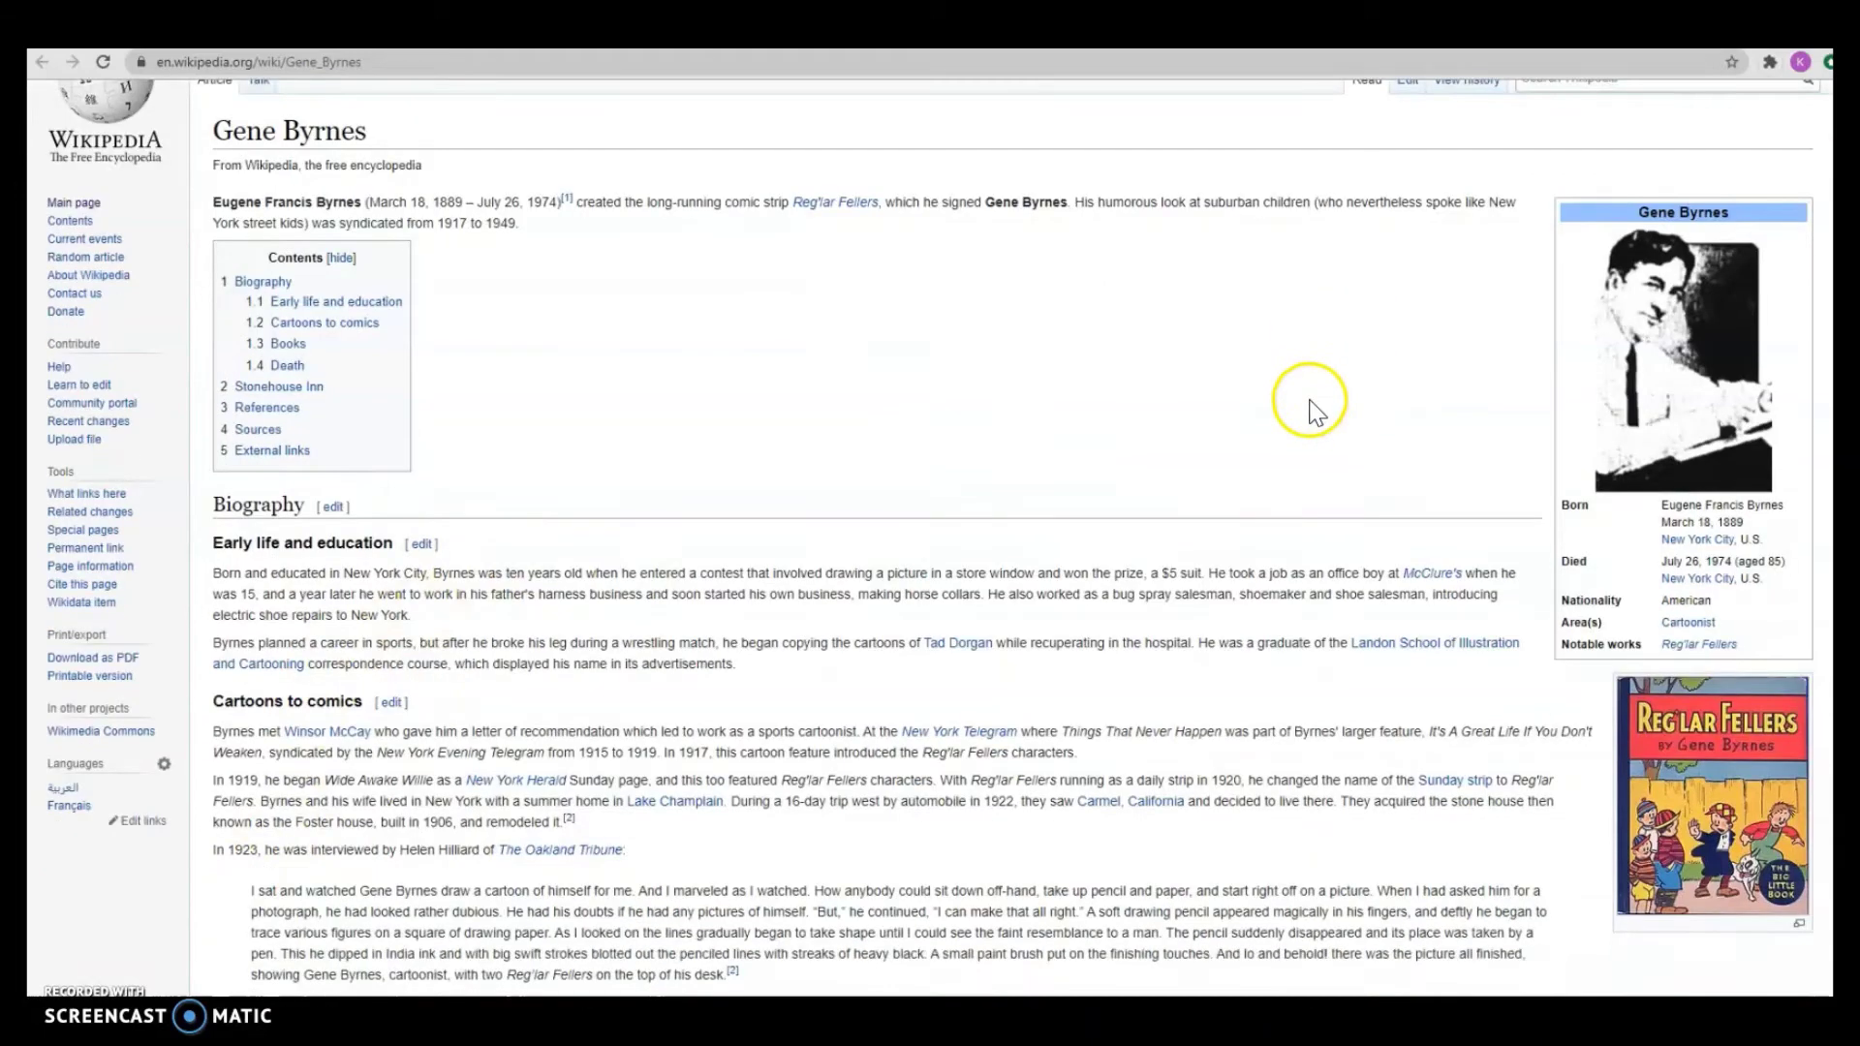
scroll(635, 365, down, 1)
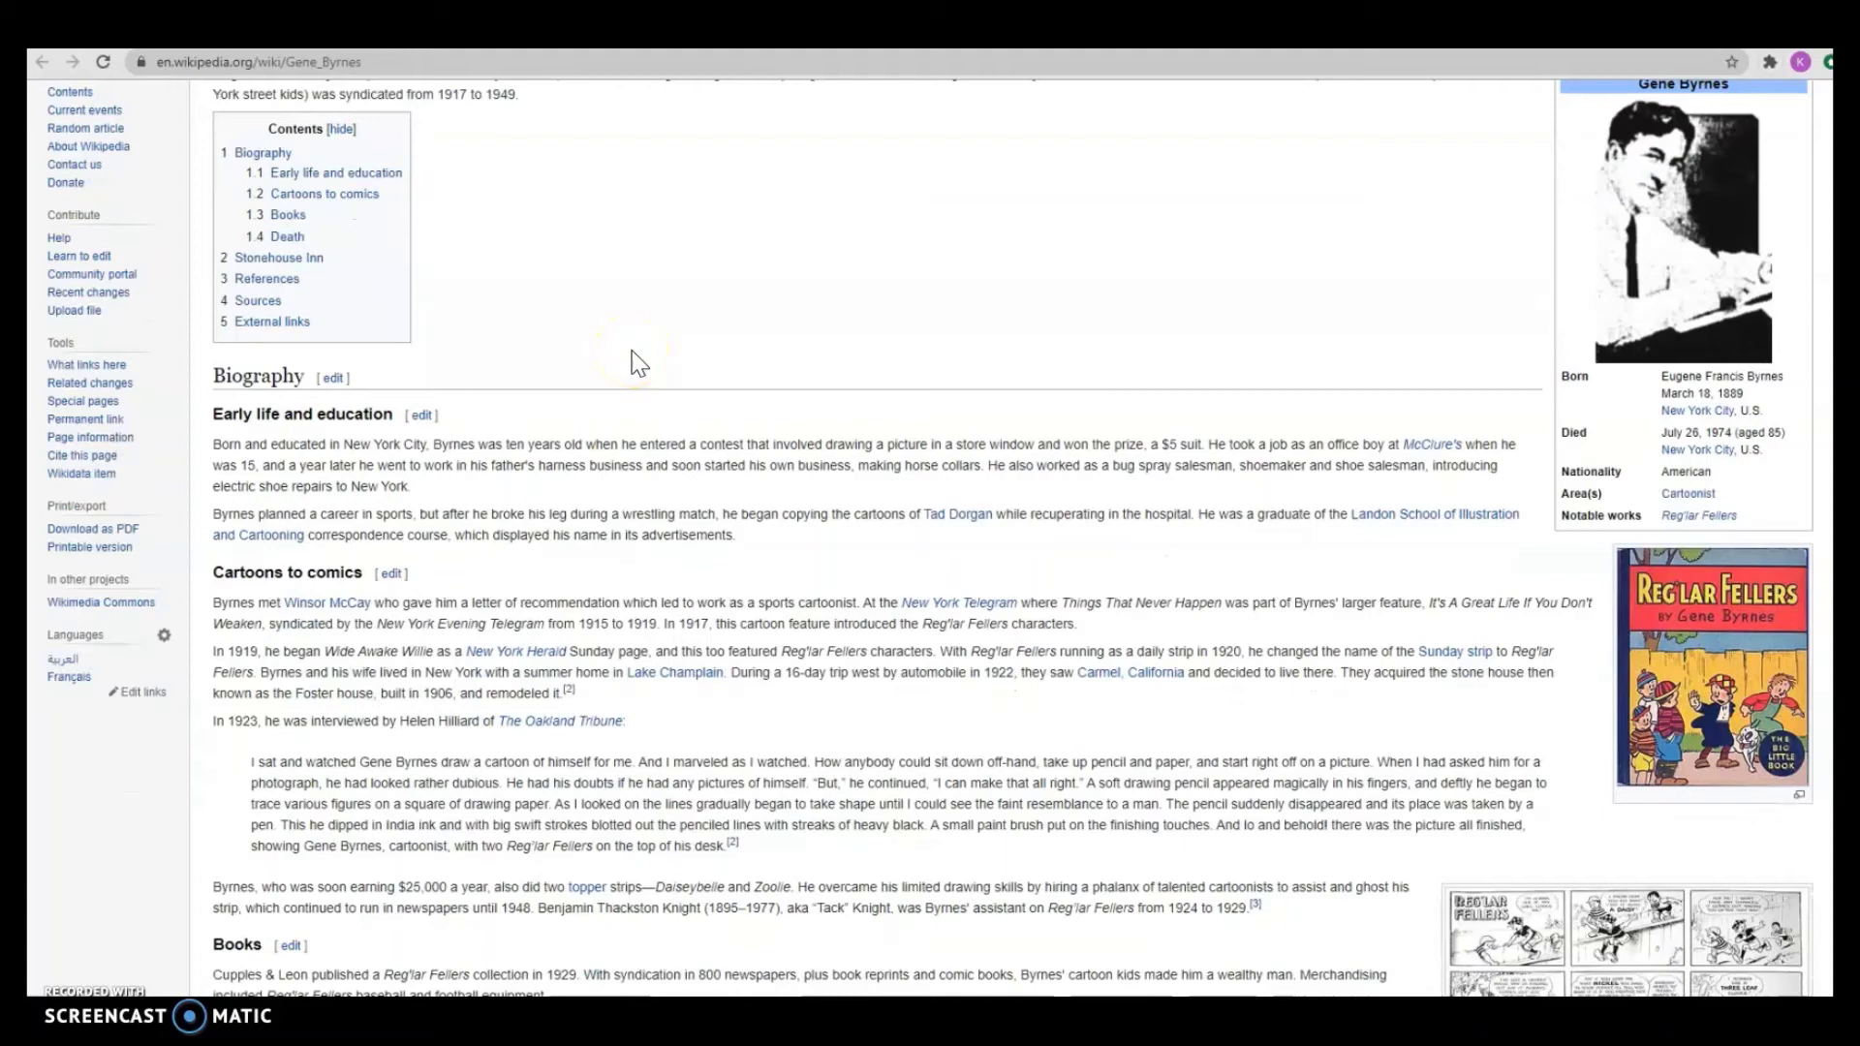
click(756, 364)
scroll(845, 308, up, 2)
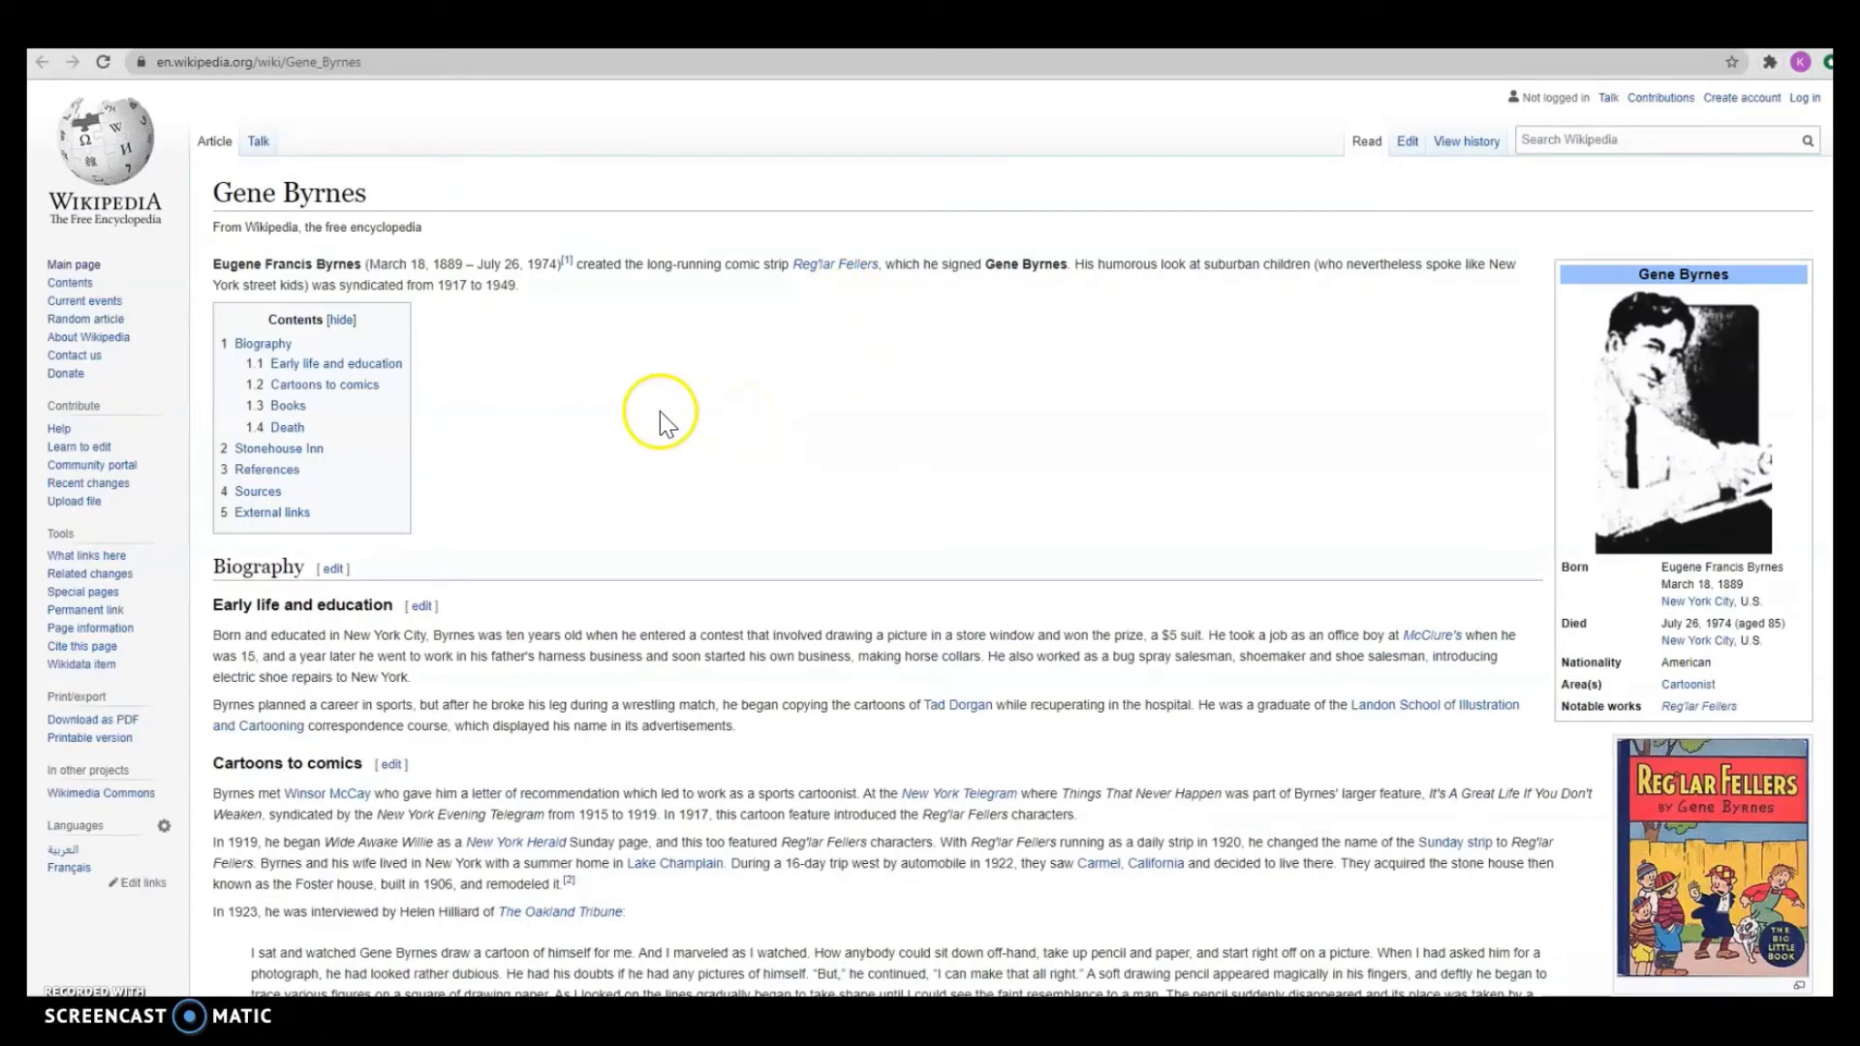
- Open Wikidata item Q5531110 and review its cartoonist description, 18 March 1889 birth and statements
click(426, 29)
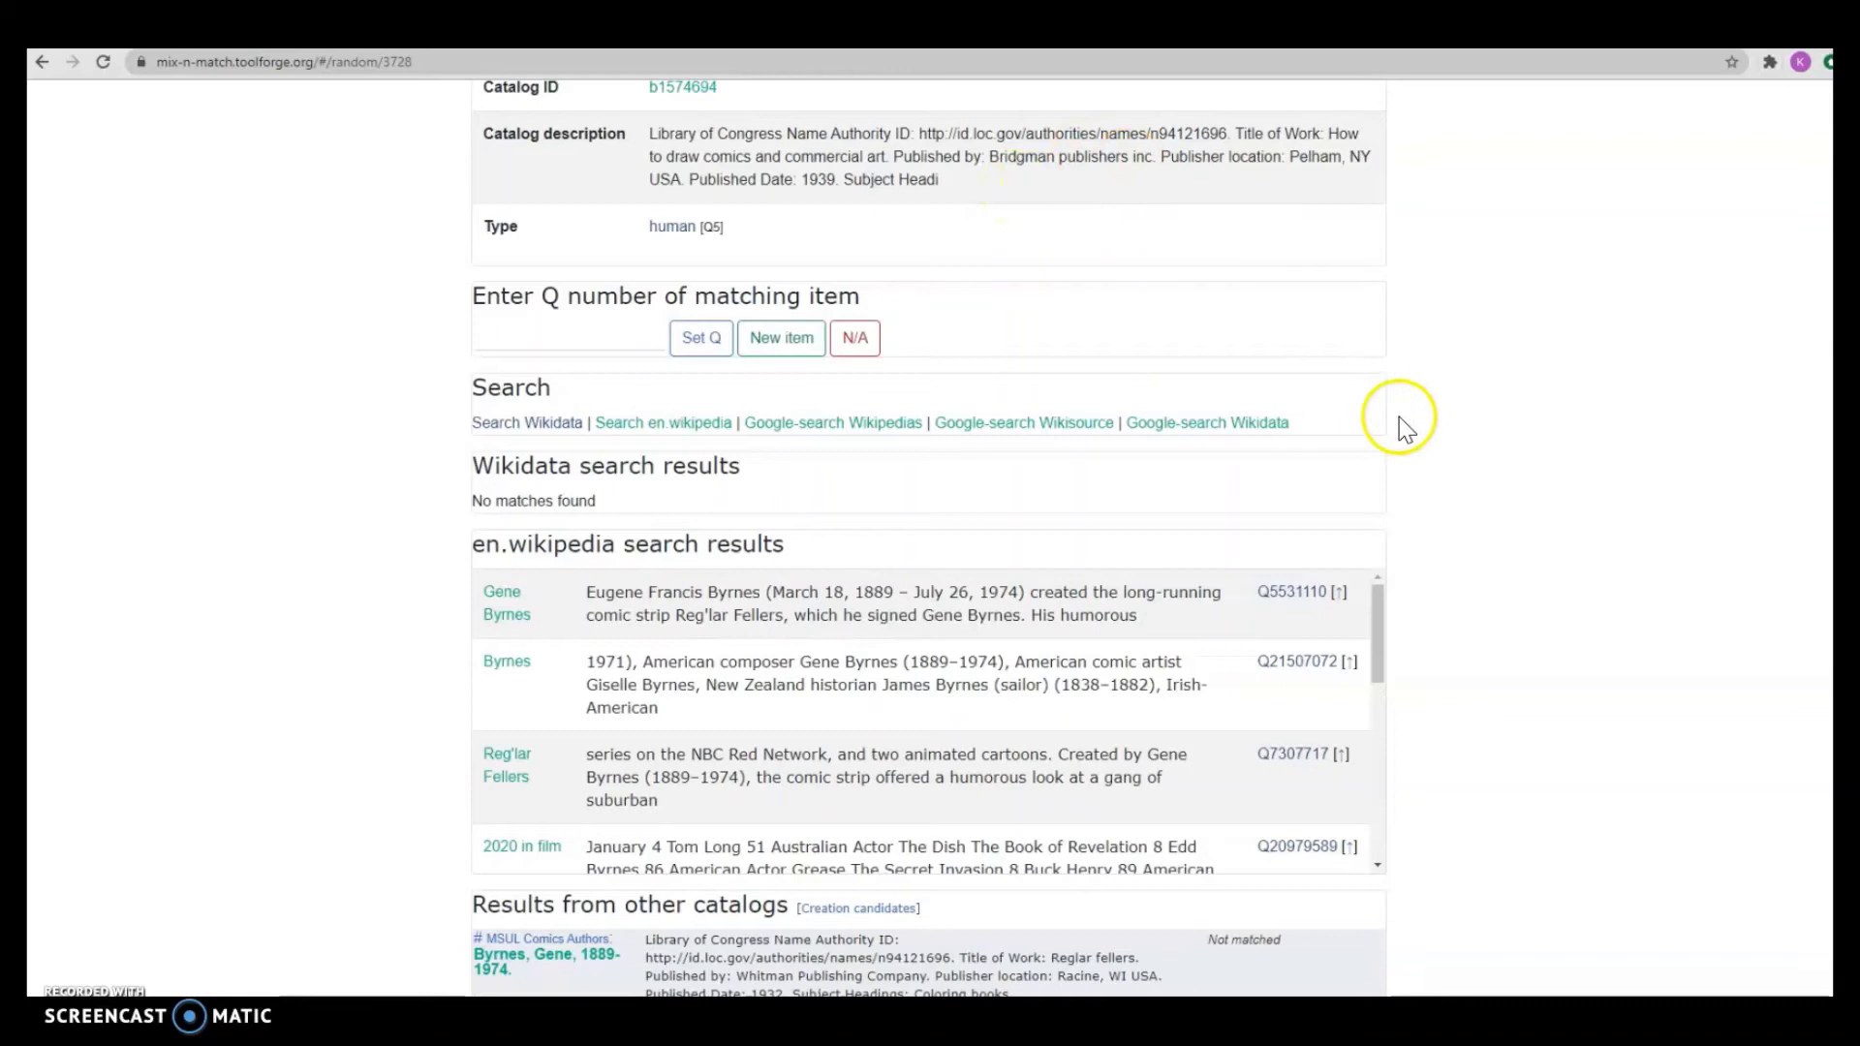
click(1285, 600)
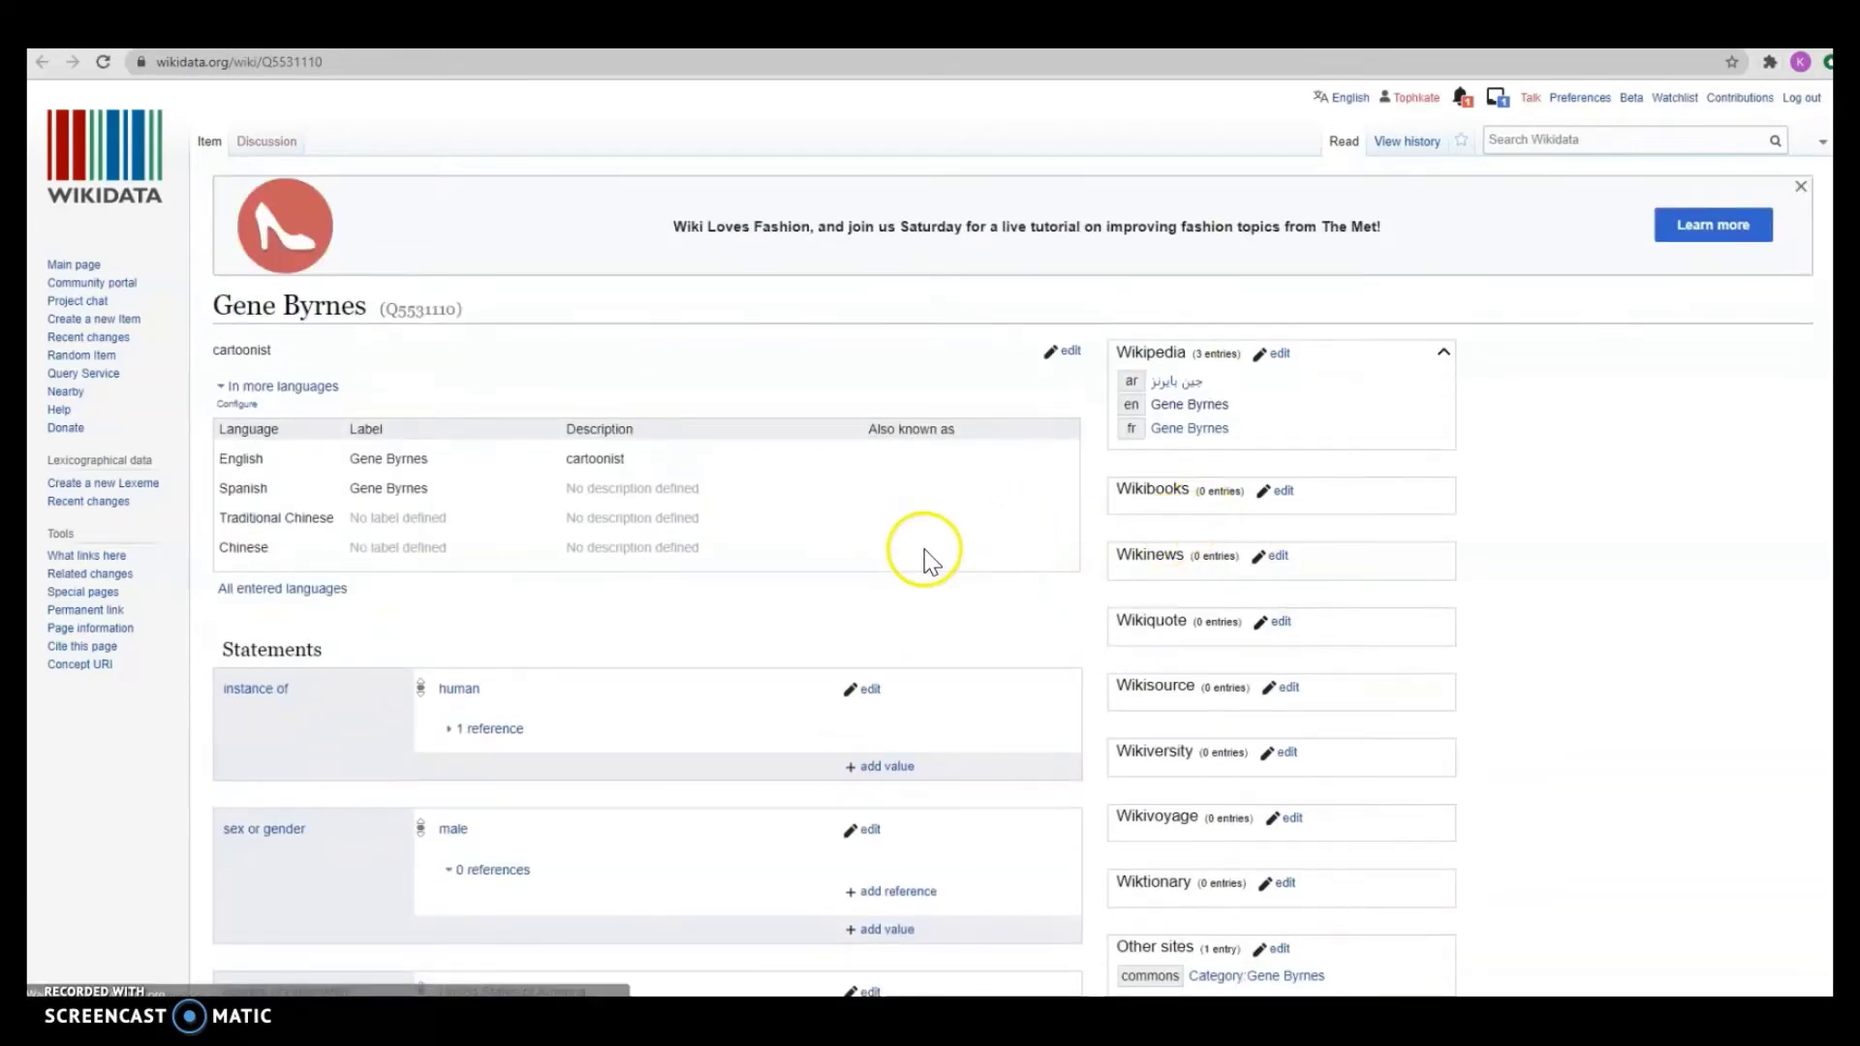
scroll(1491, 472, down, 4)
scroll(1474, 484, up, 4)
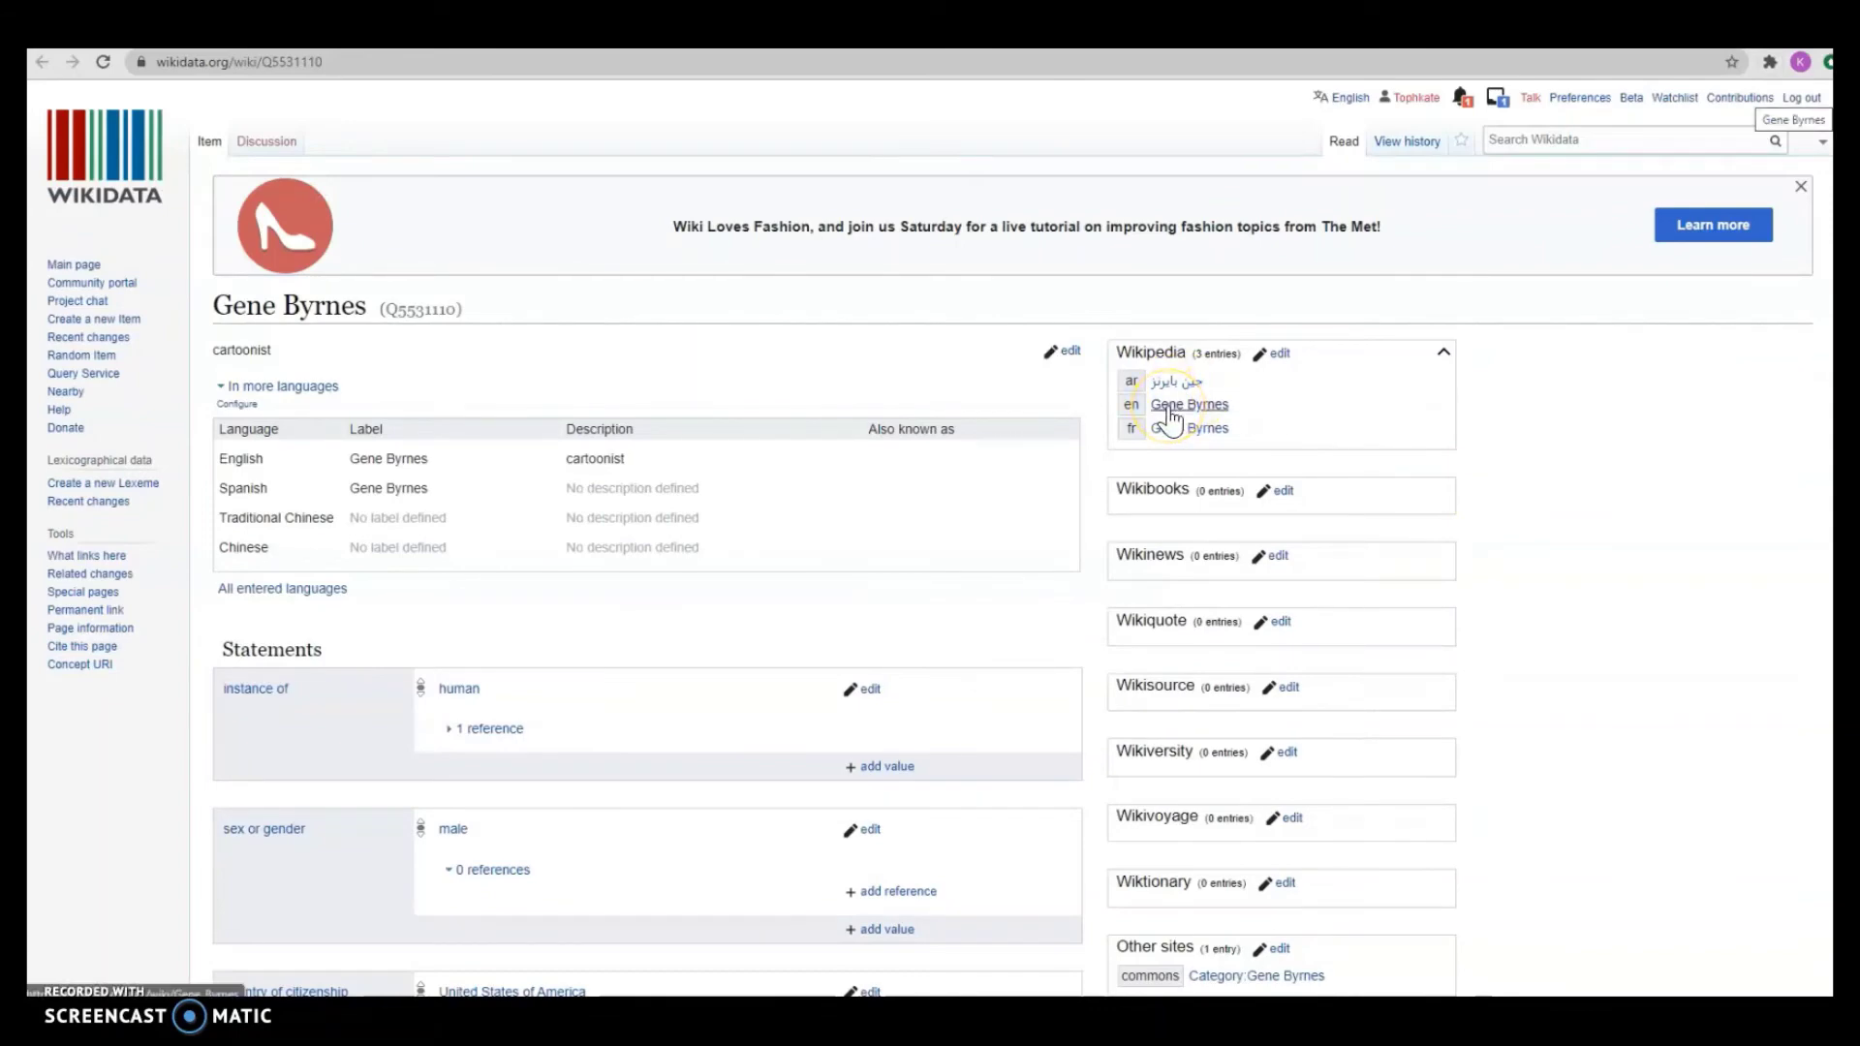
scroll(1003, 542, down, 9)
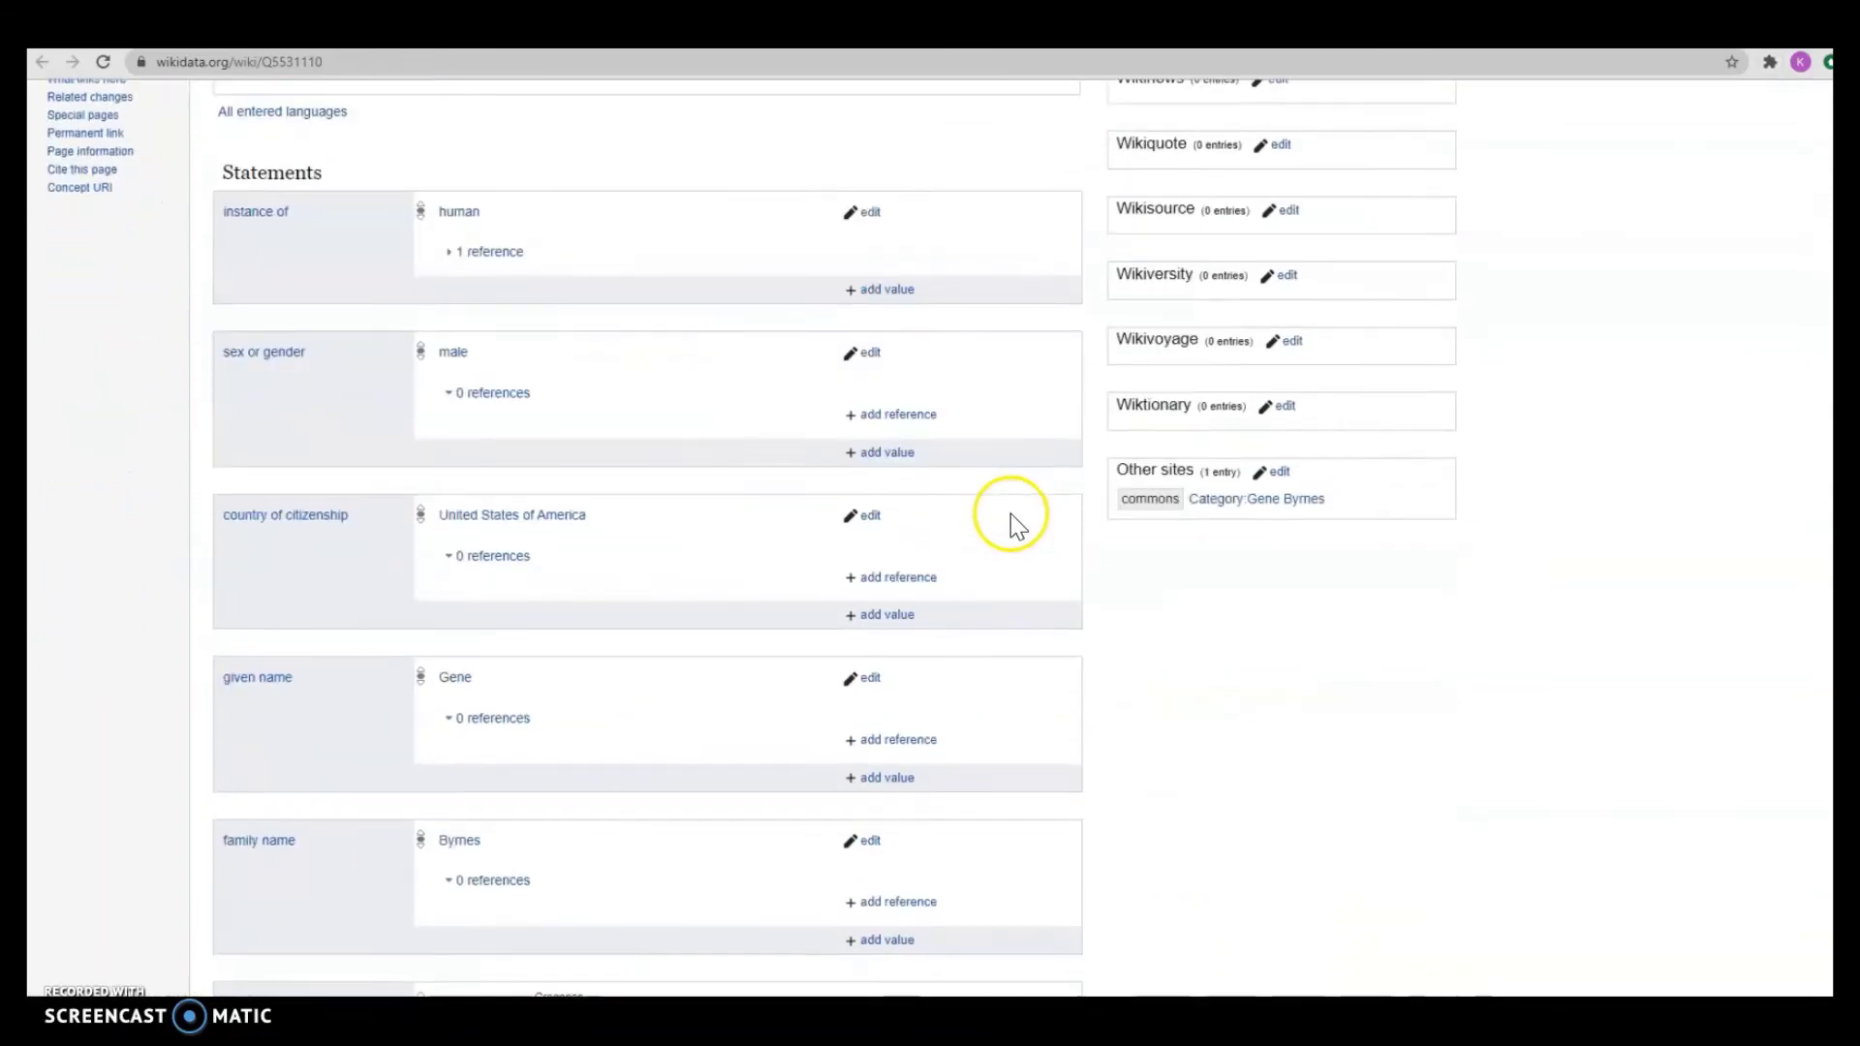
scroll(1013, 601, up, 9)
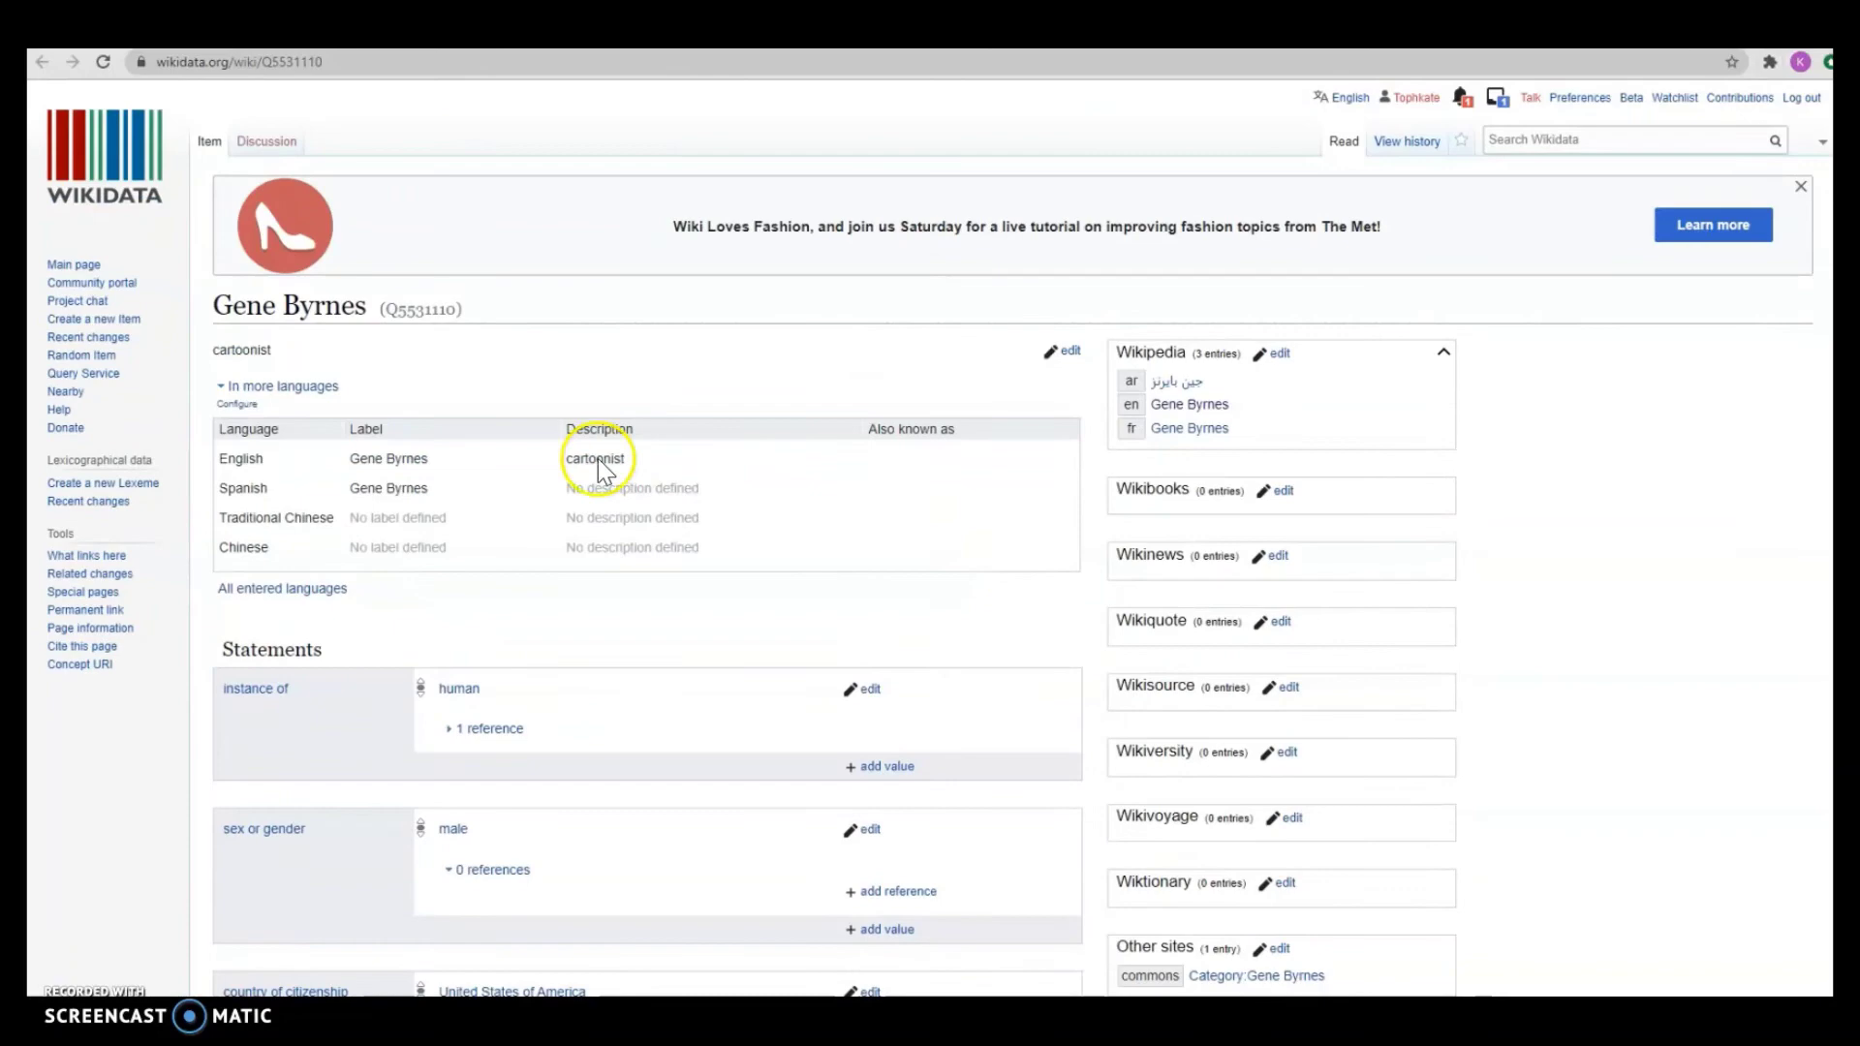
- Copy Q5531110 into the Byrnes, Gene entry's Q number box and set it as the match
click(88, 38)
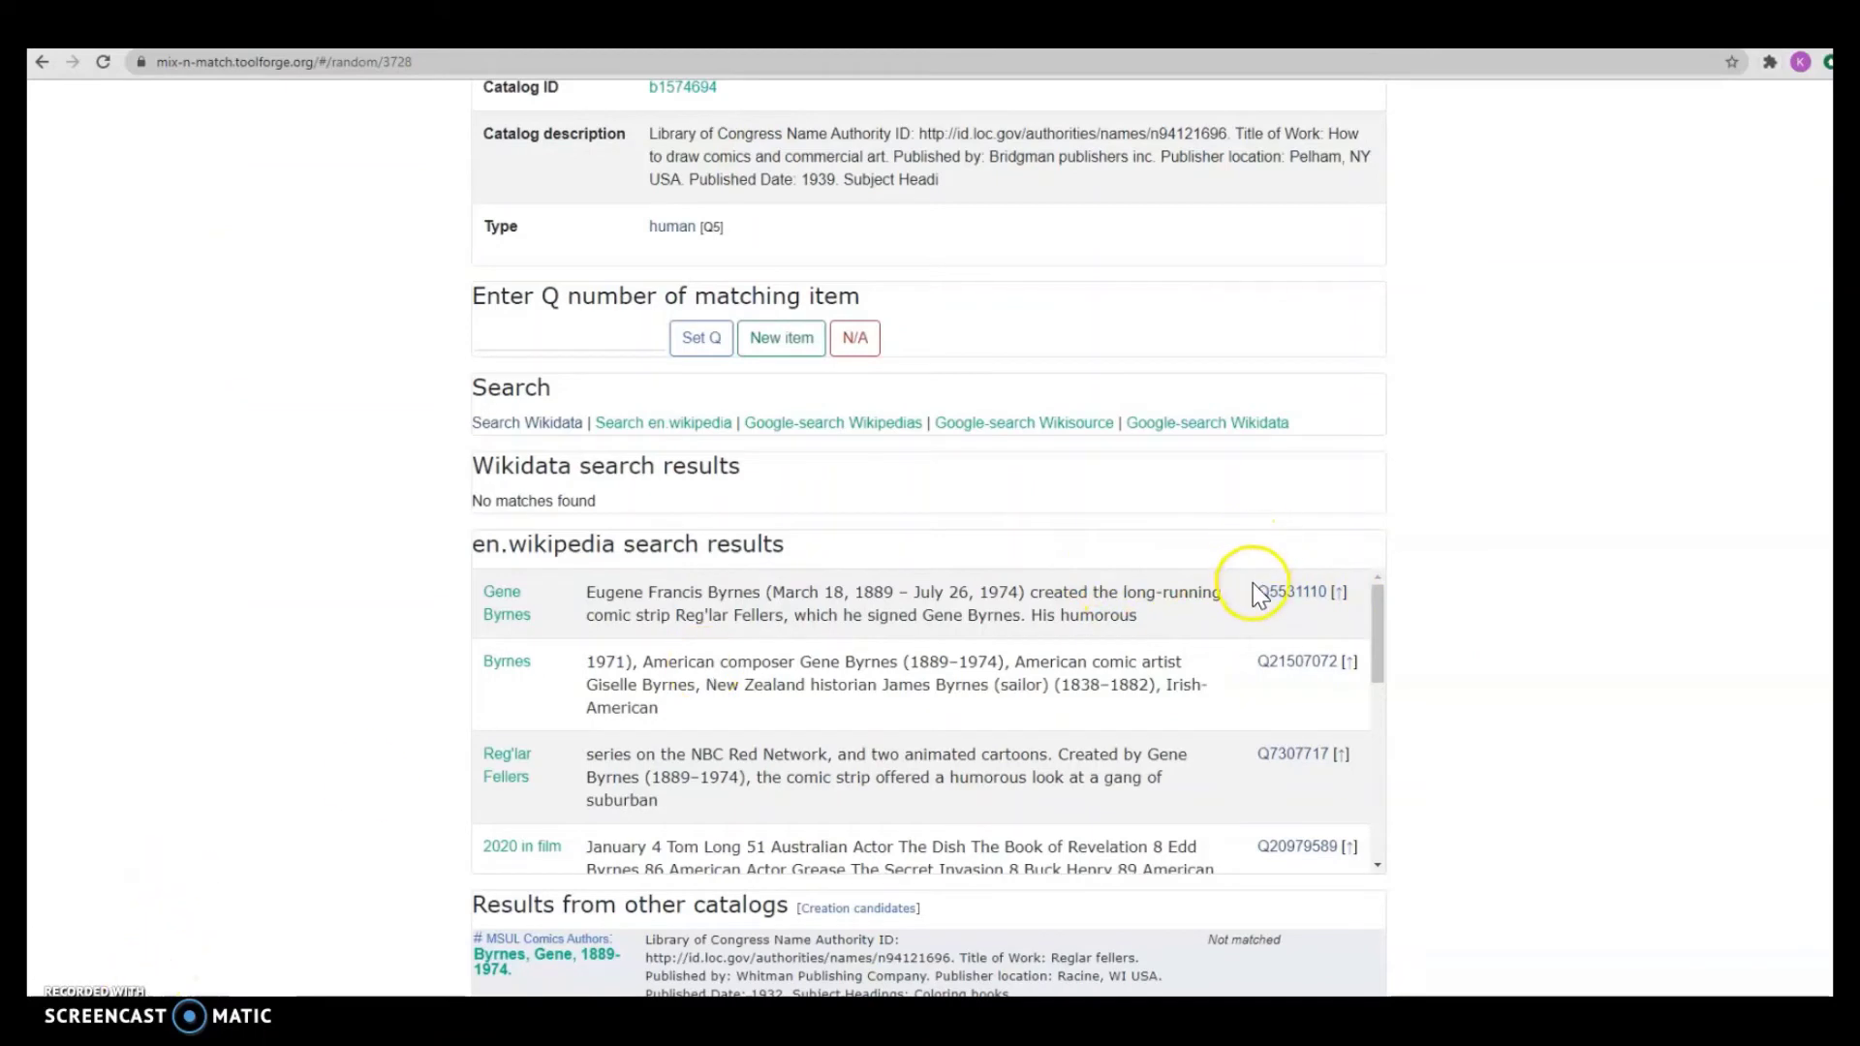
drag(1257, 592, 1325, 593)
key(ctrl+c)
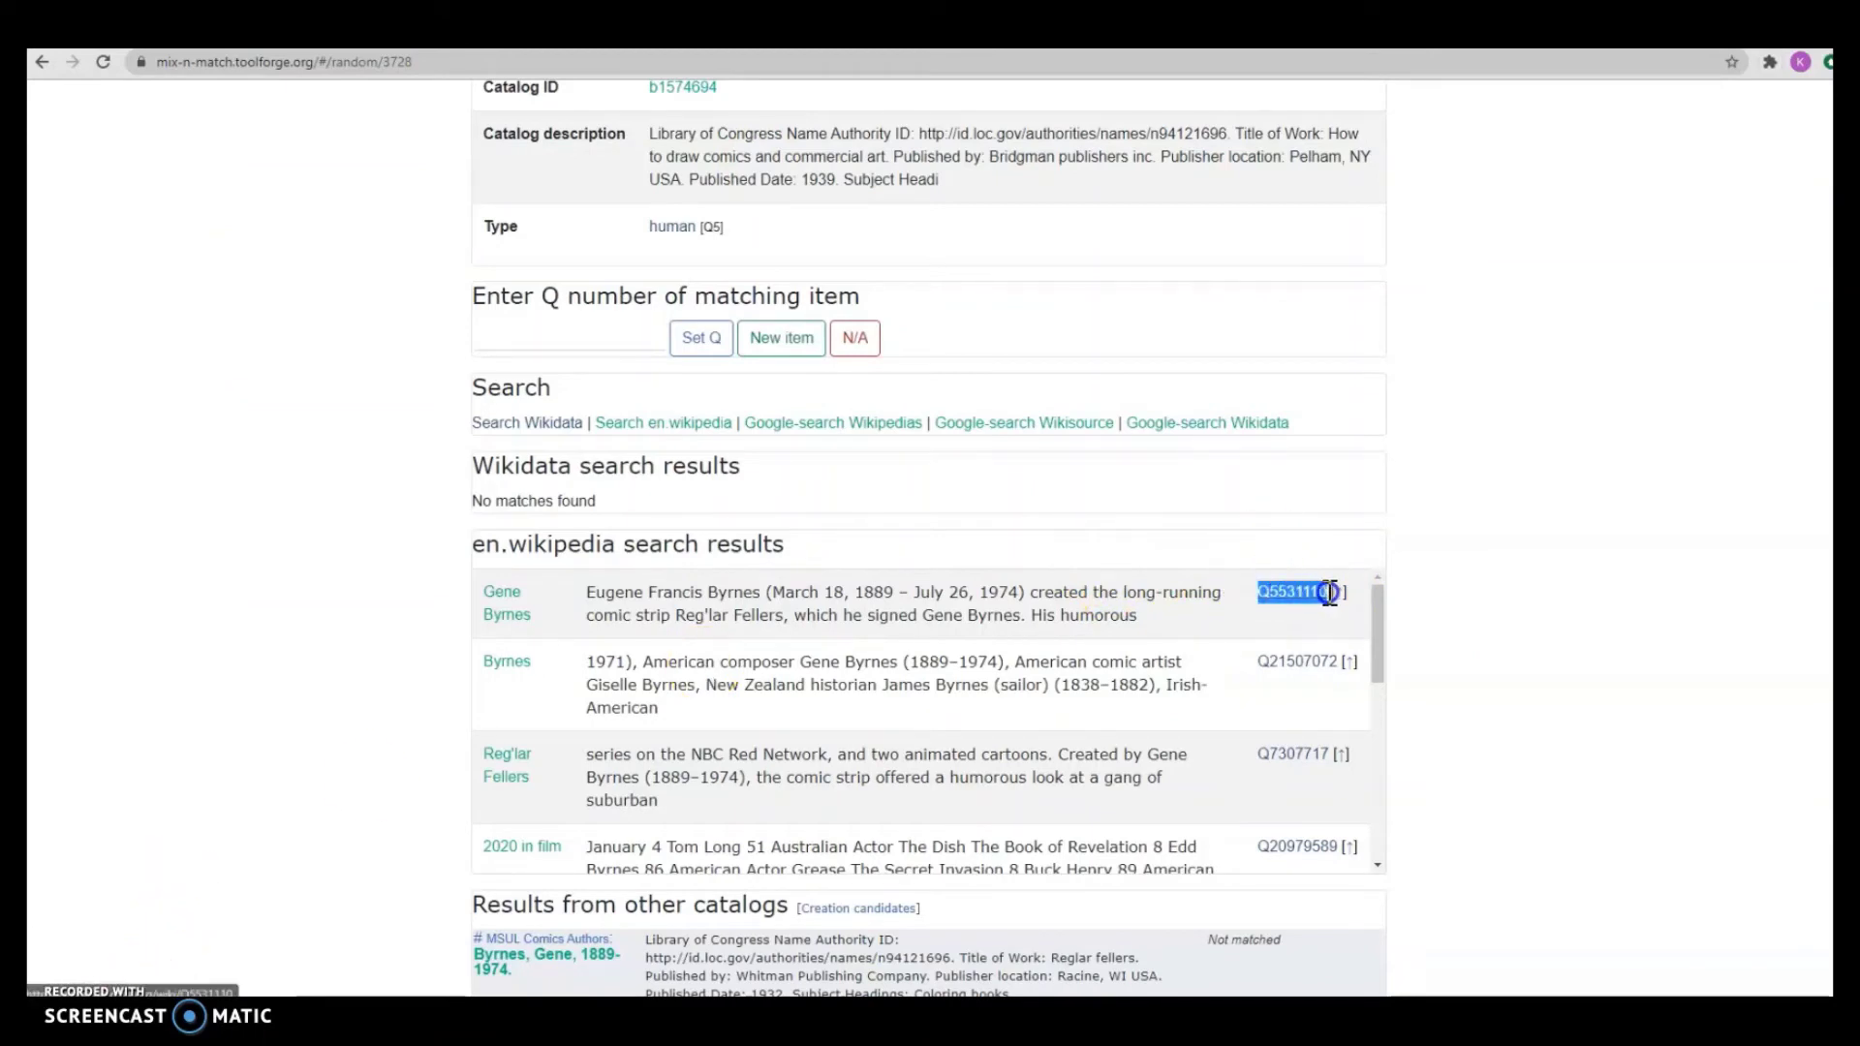
click(569, 341)
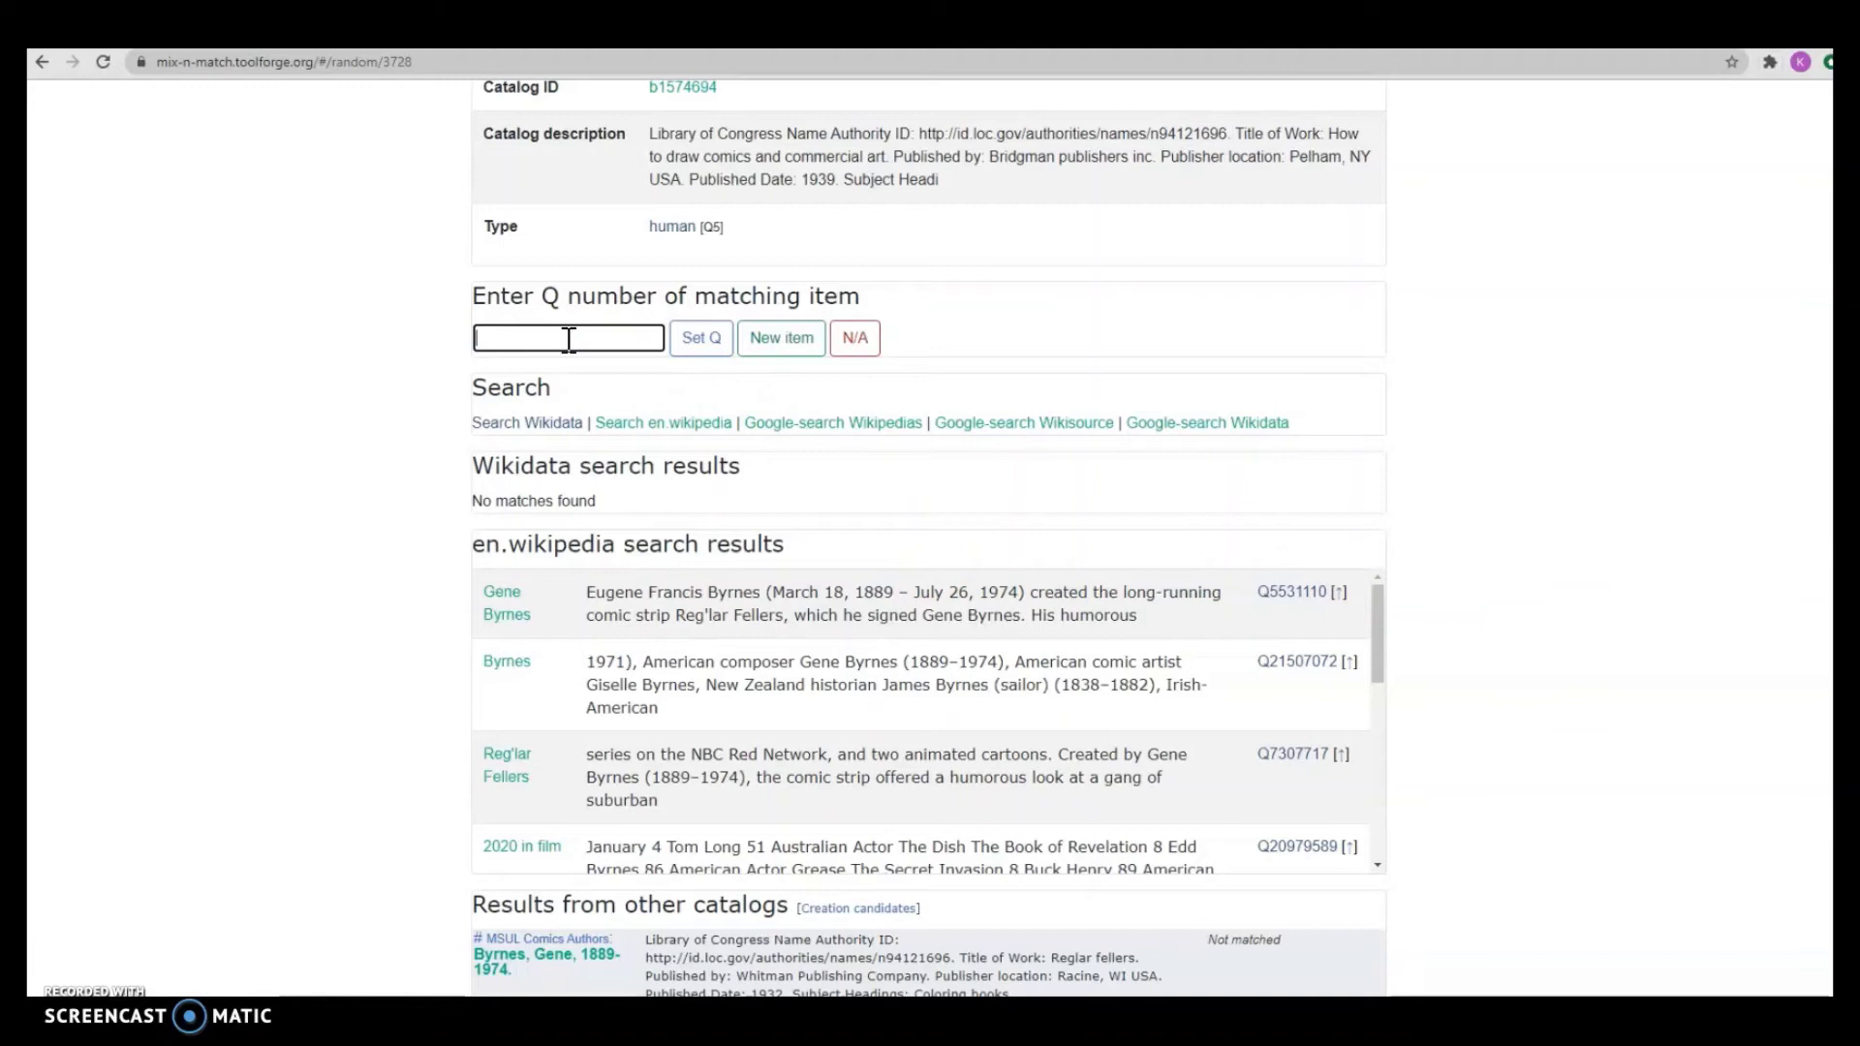
key(ctrl+v)
click(699, 337)
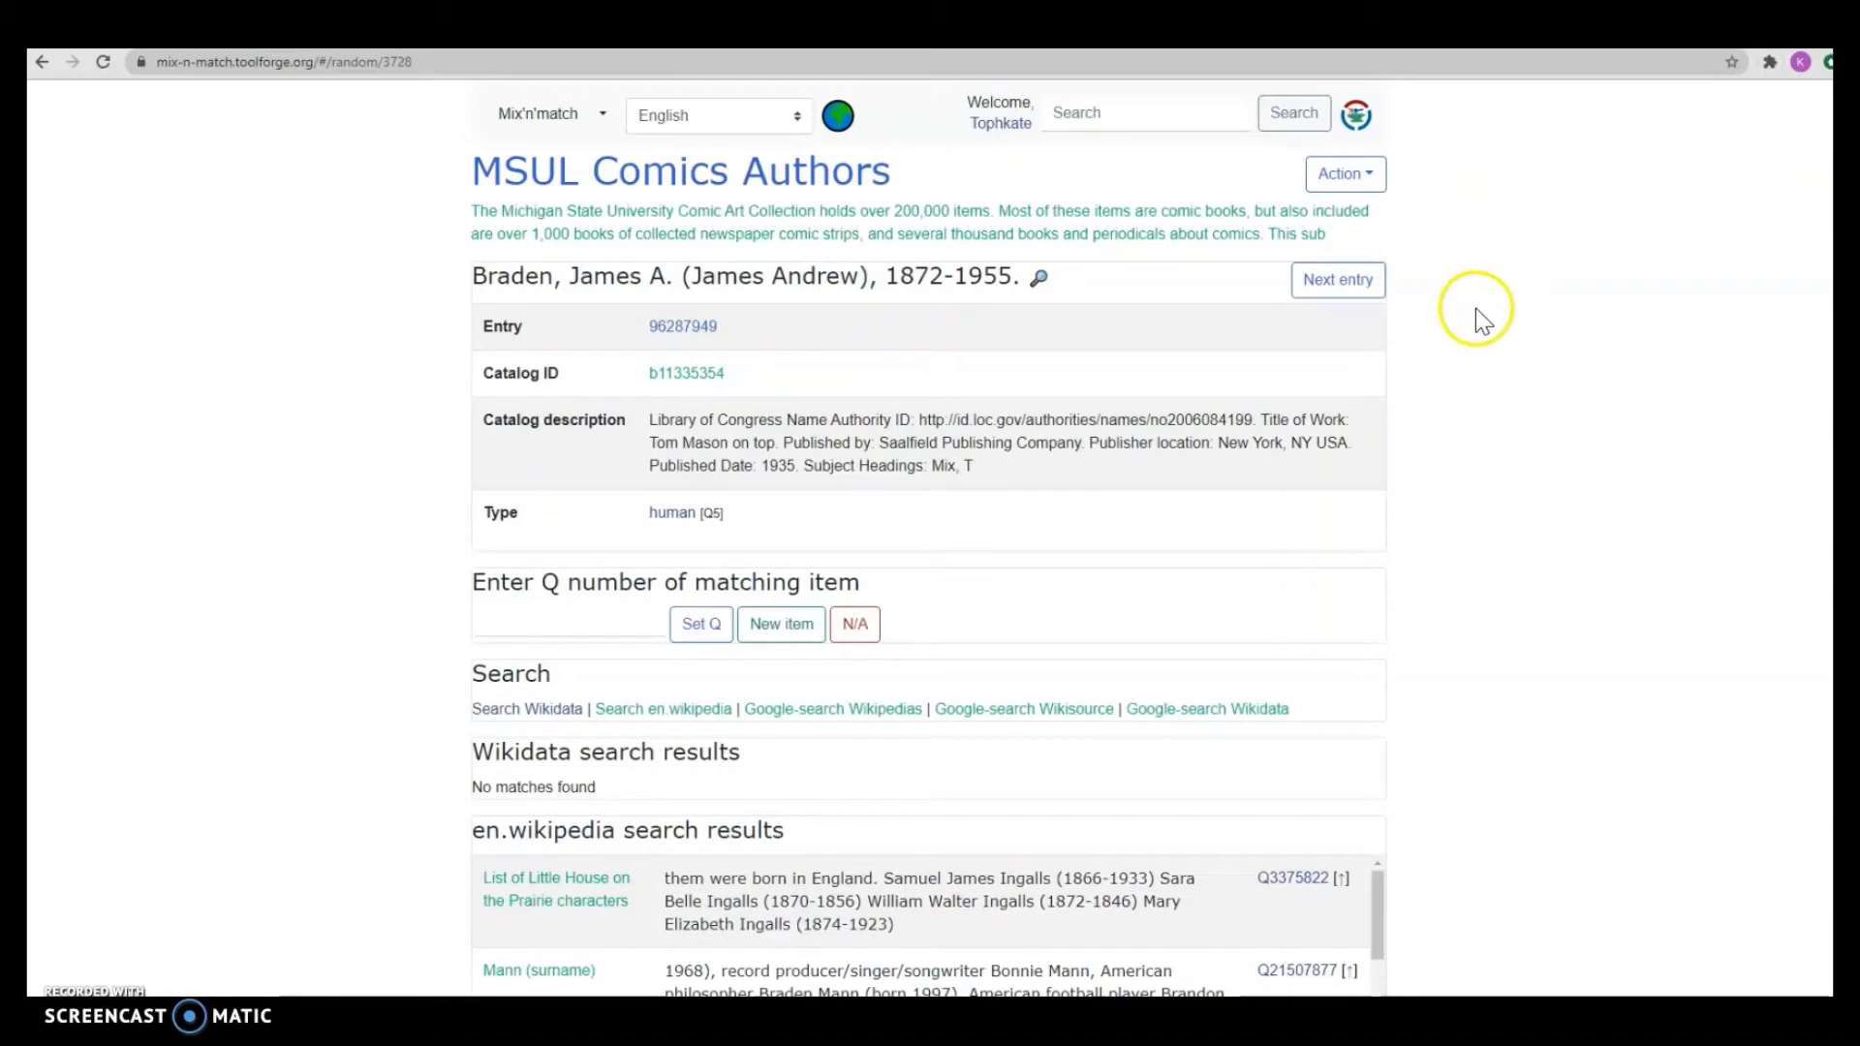
- Scroll through the en.wikipedia candidate results for the James A. Braden entry
scroll(1541, 306, down, 2)
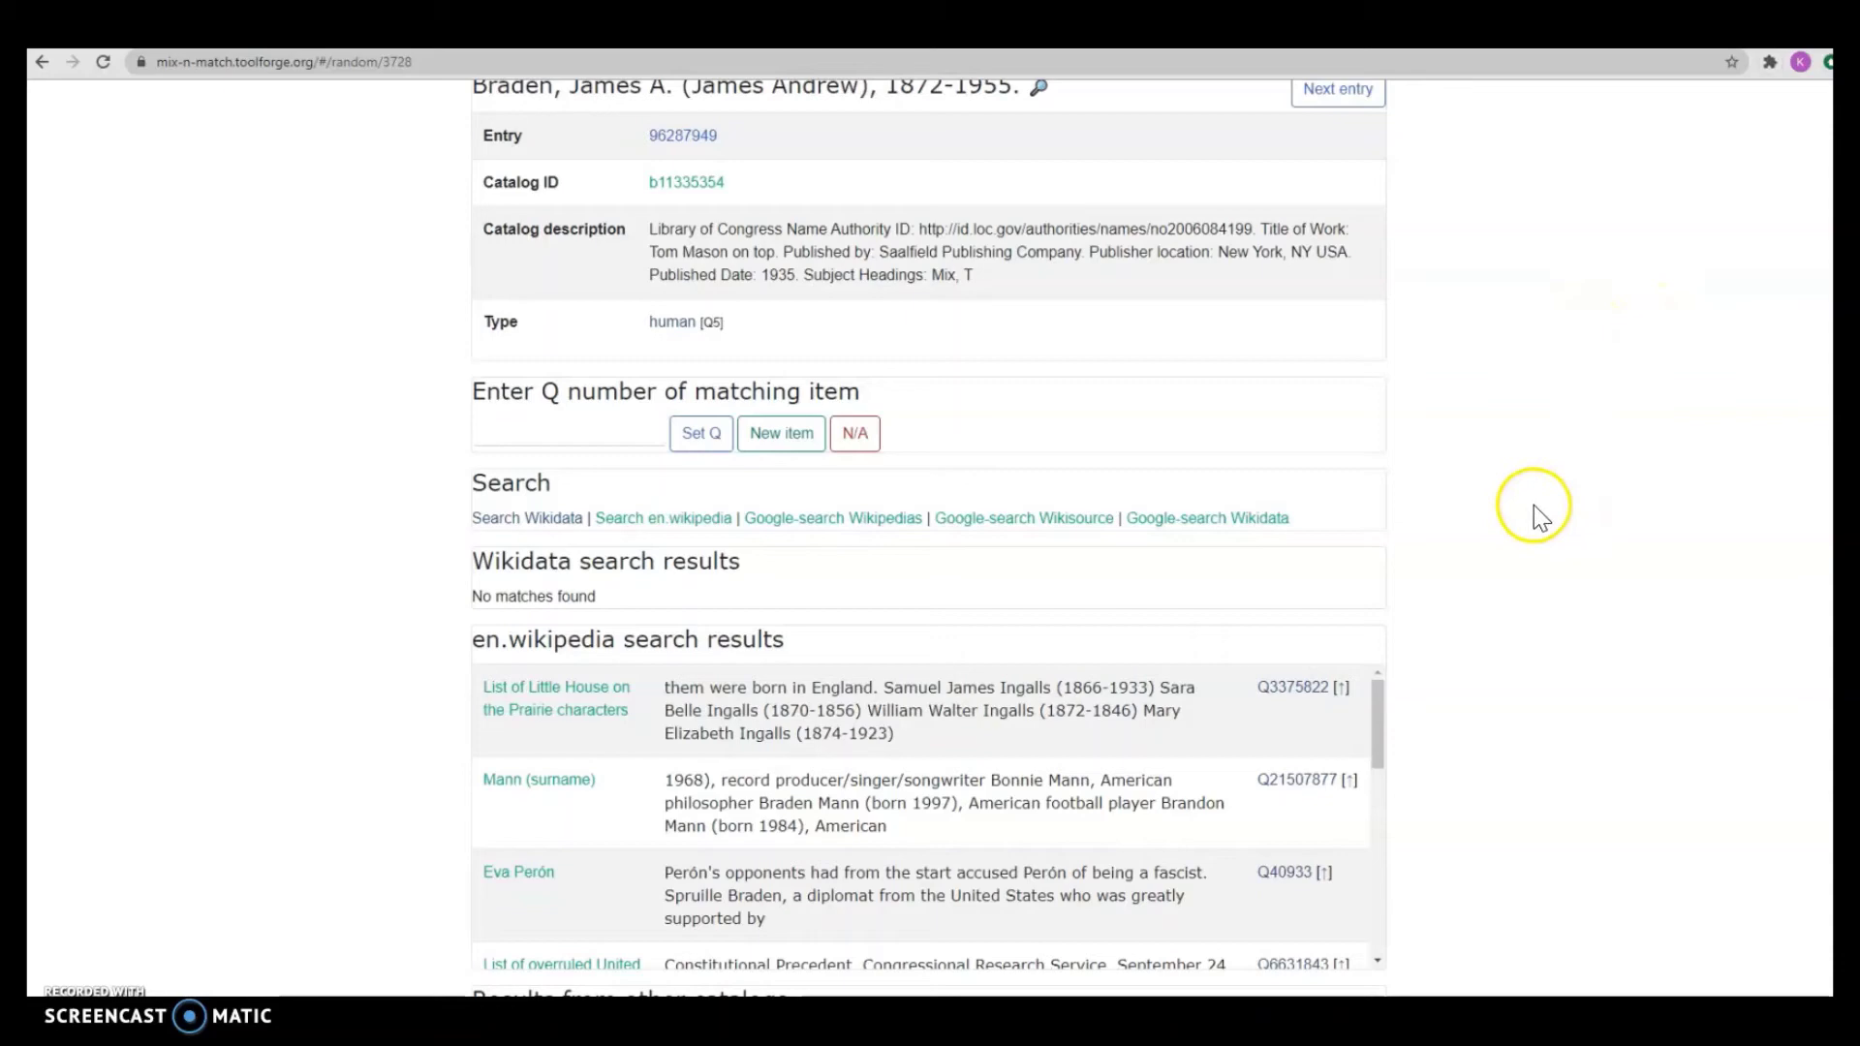
scroll(1537, 510, down, 1)
scroll(1314, 684, down, 2)
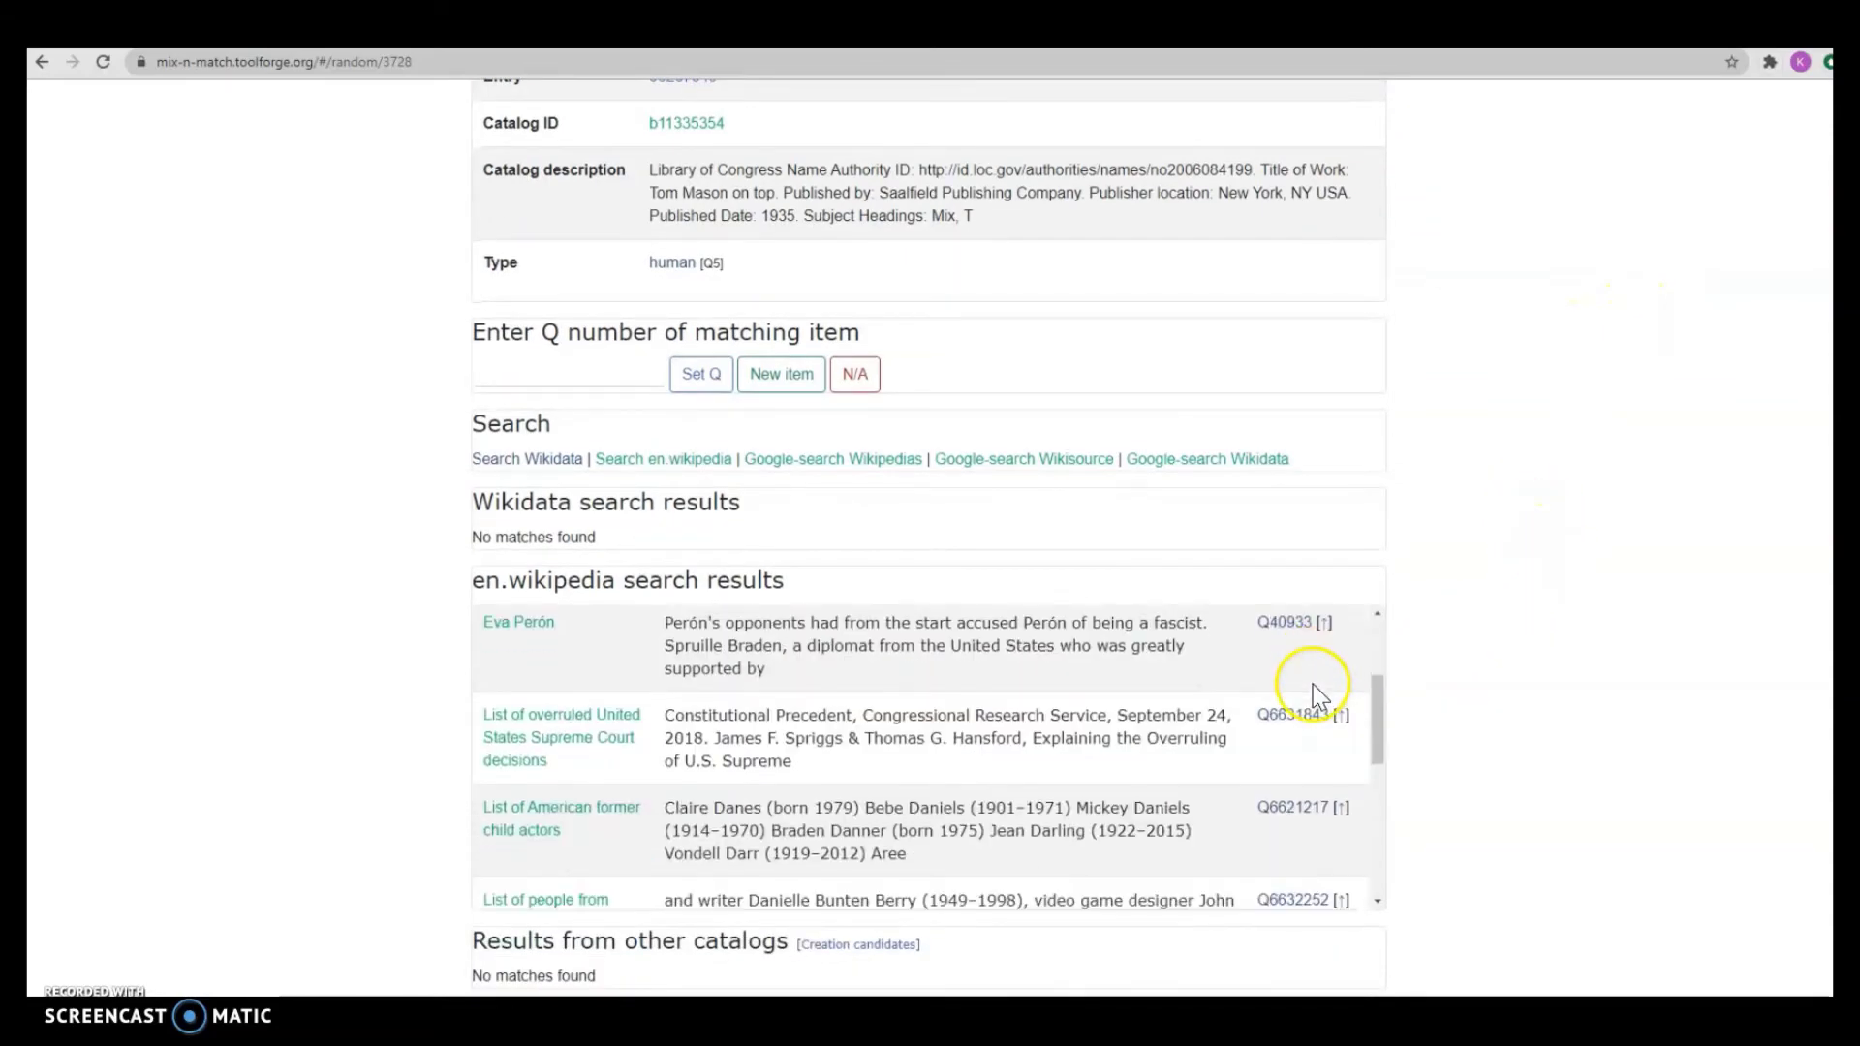
scroll(1312, 684, down, 3)
scroll(1318, 694, up, 2)
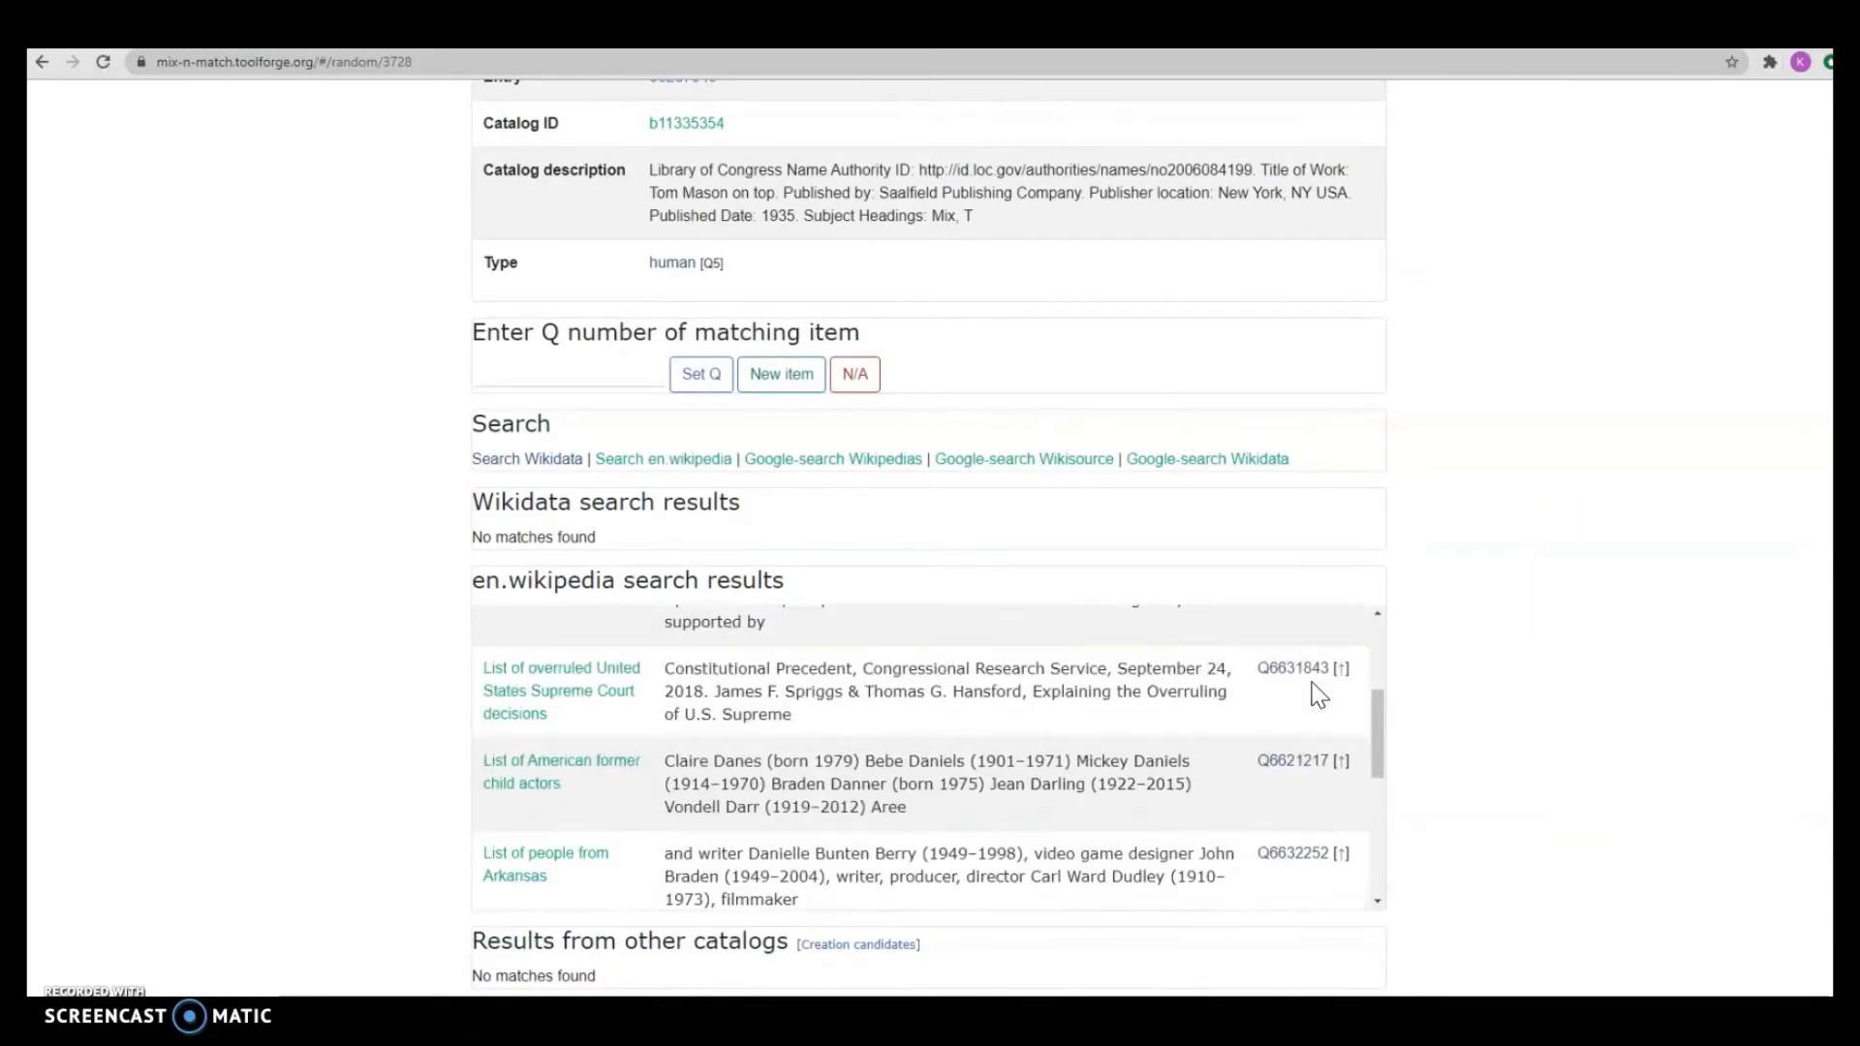
scroll(1318, 694, up, 2)
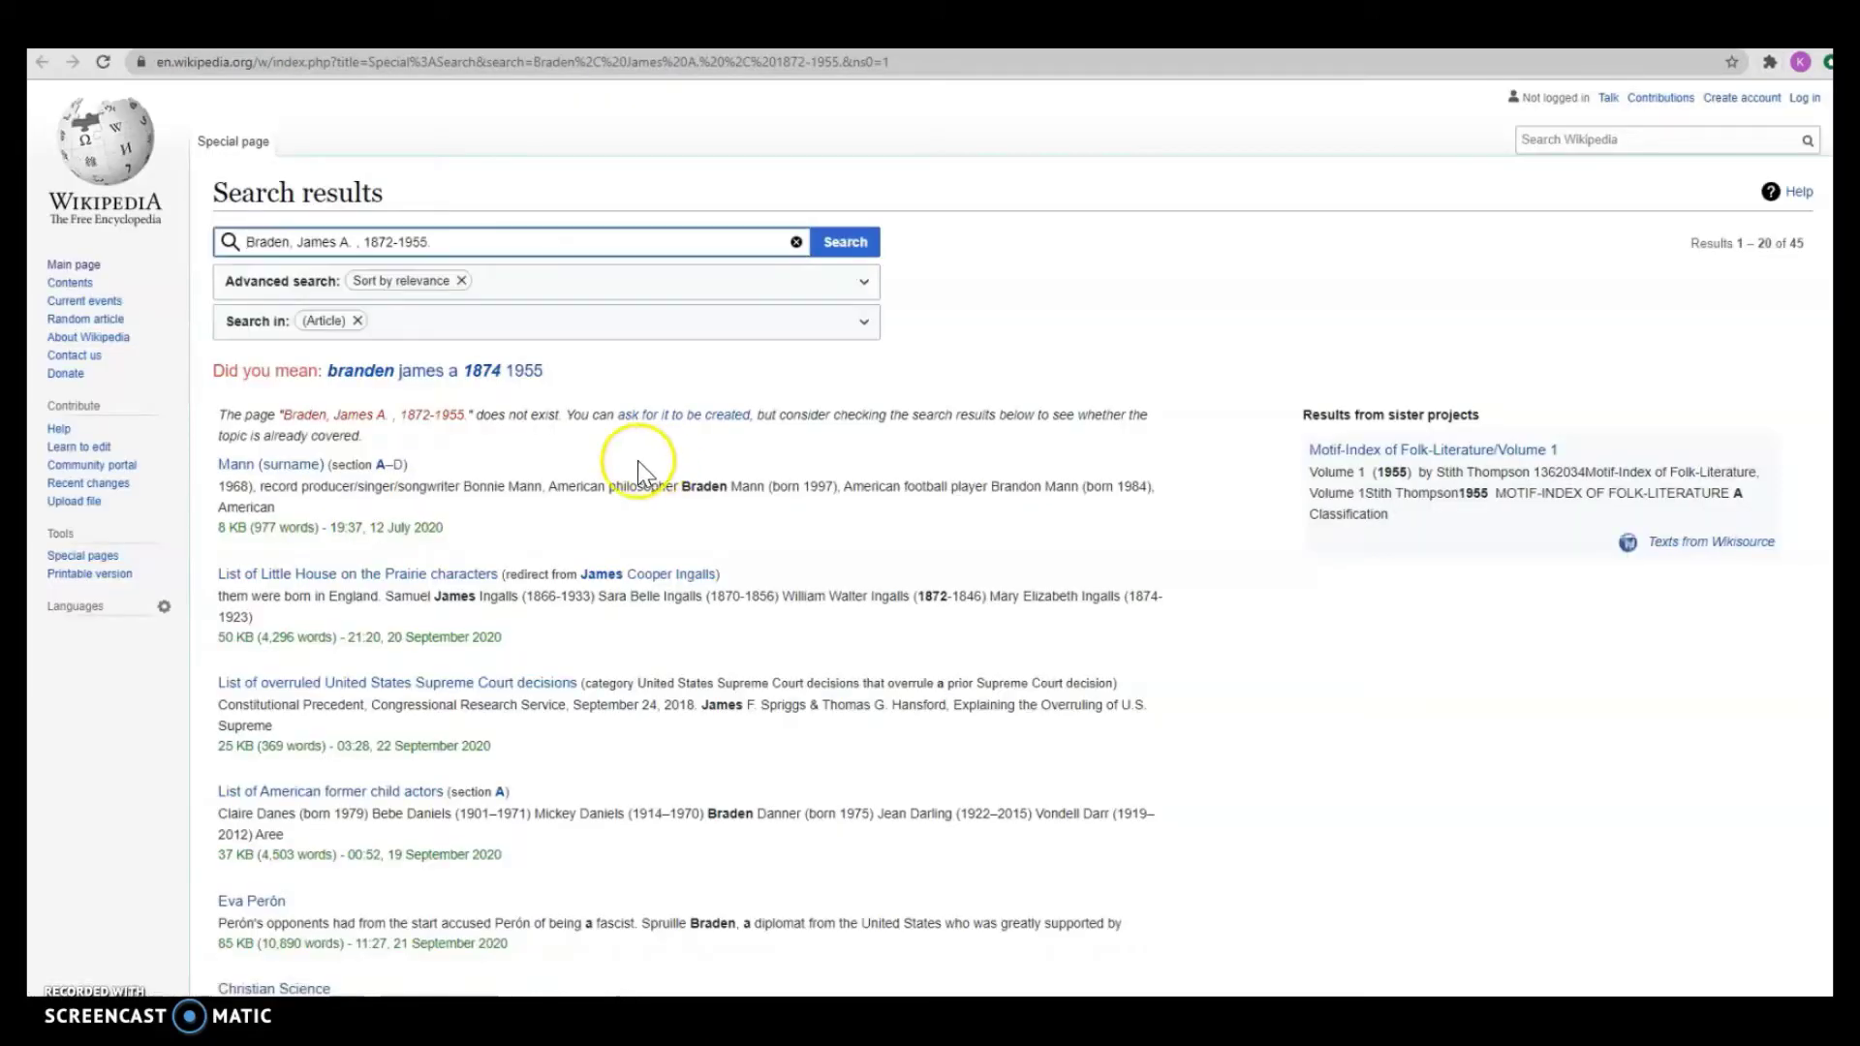
- Replace the Wikipedia search query with 'James a braden' and run it, getting 1,584 results
click(449, 245)
drag(449, 245, 217, 241)
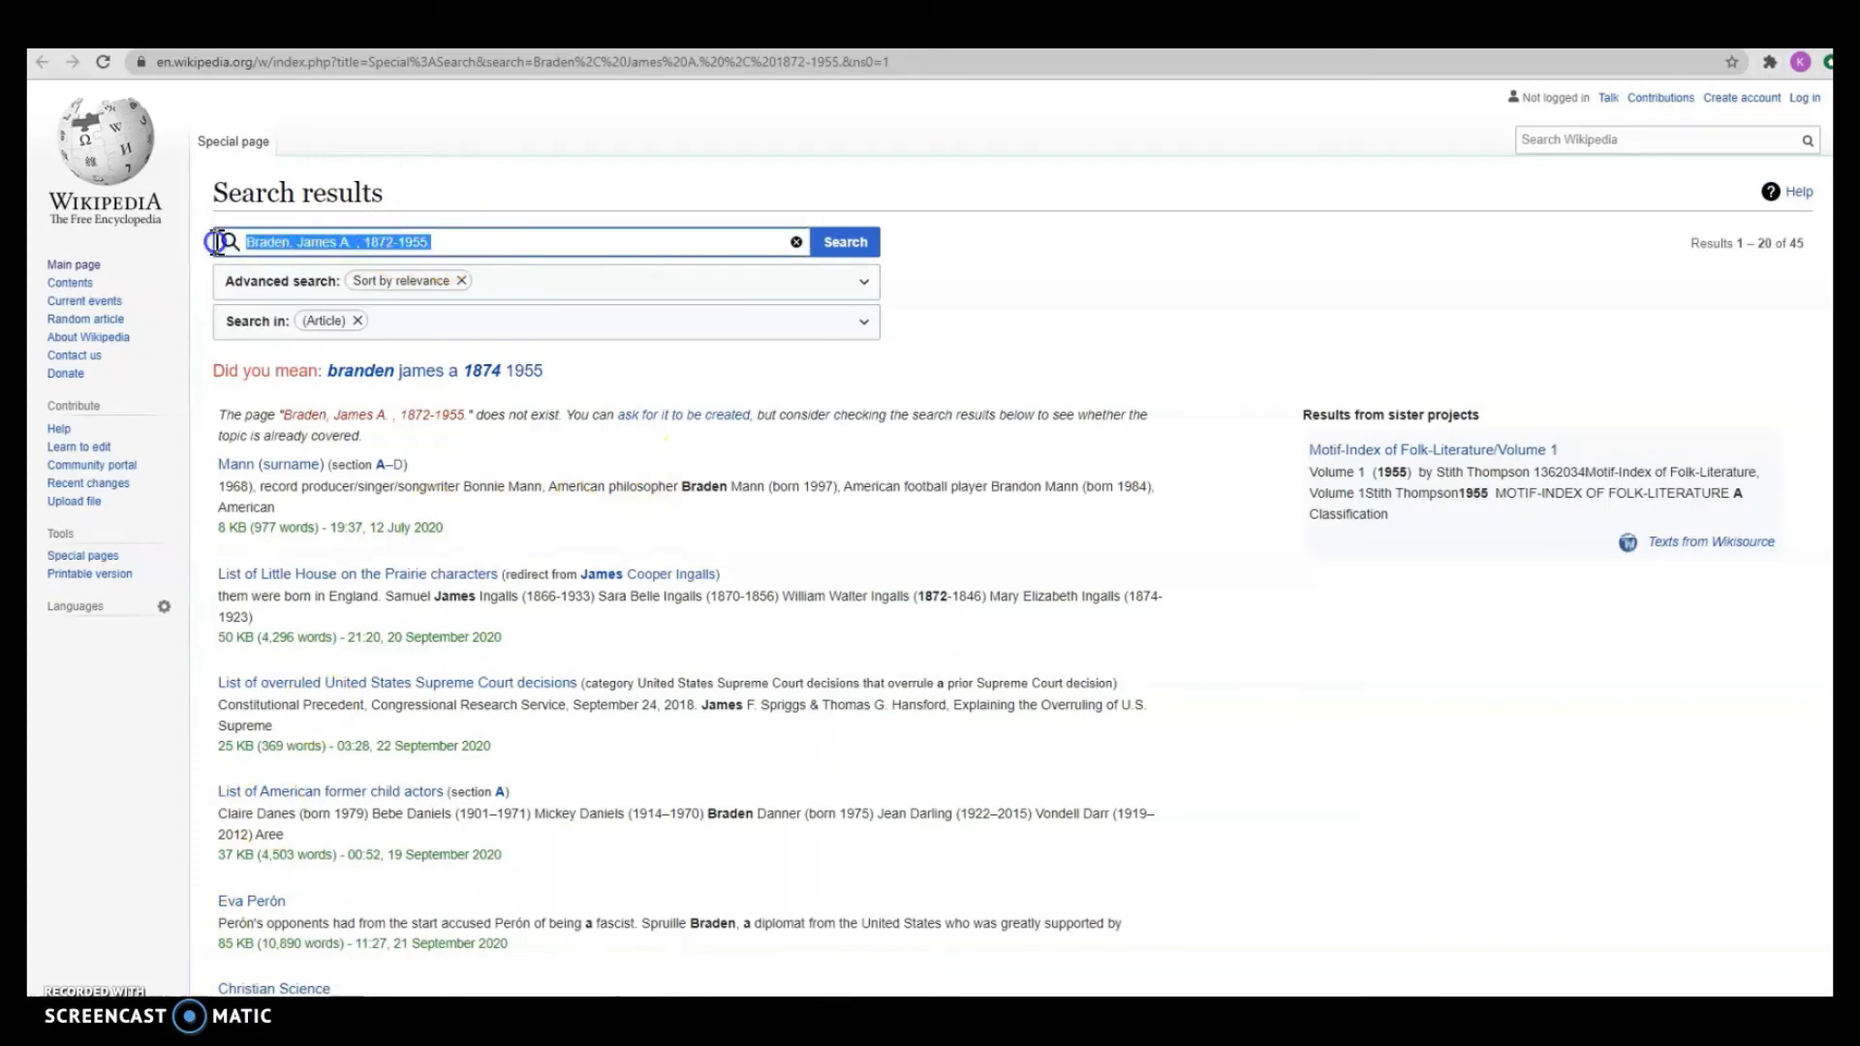
text(J)
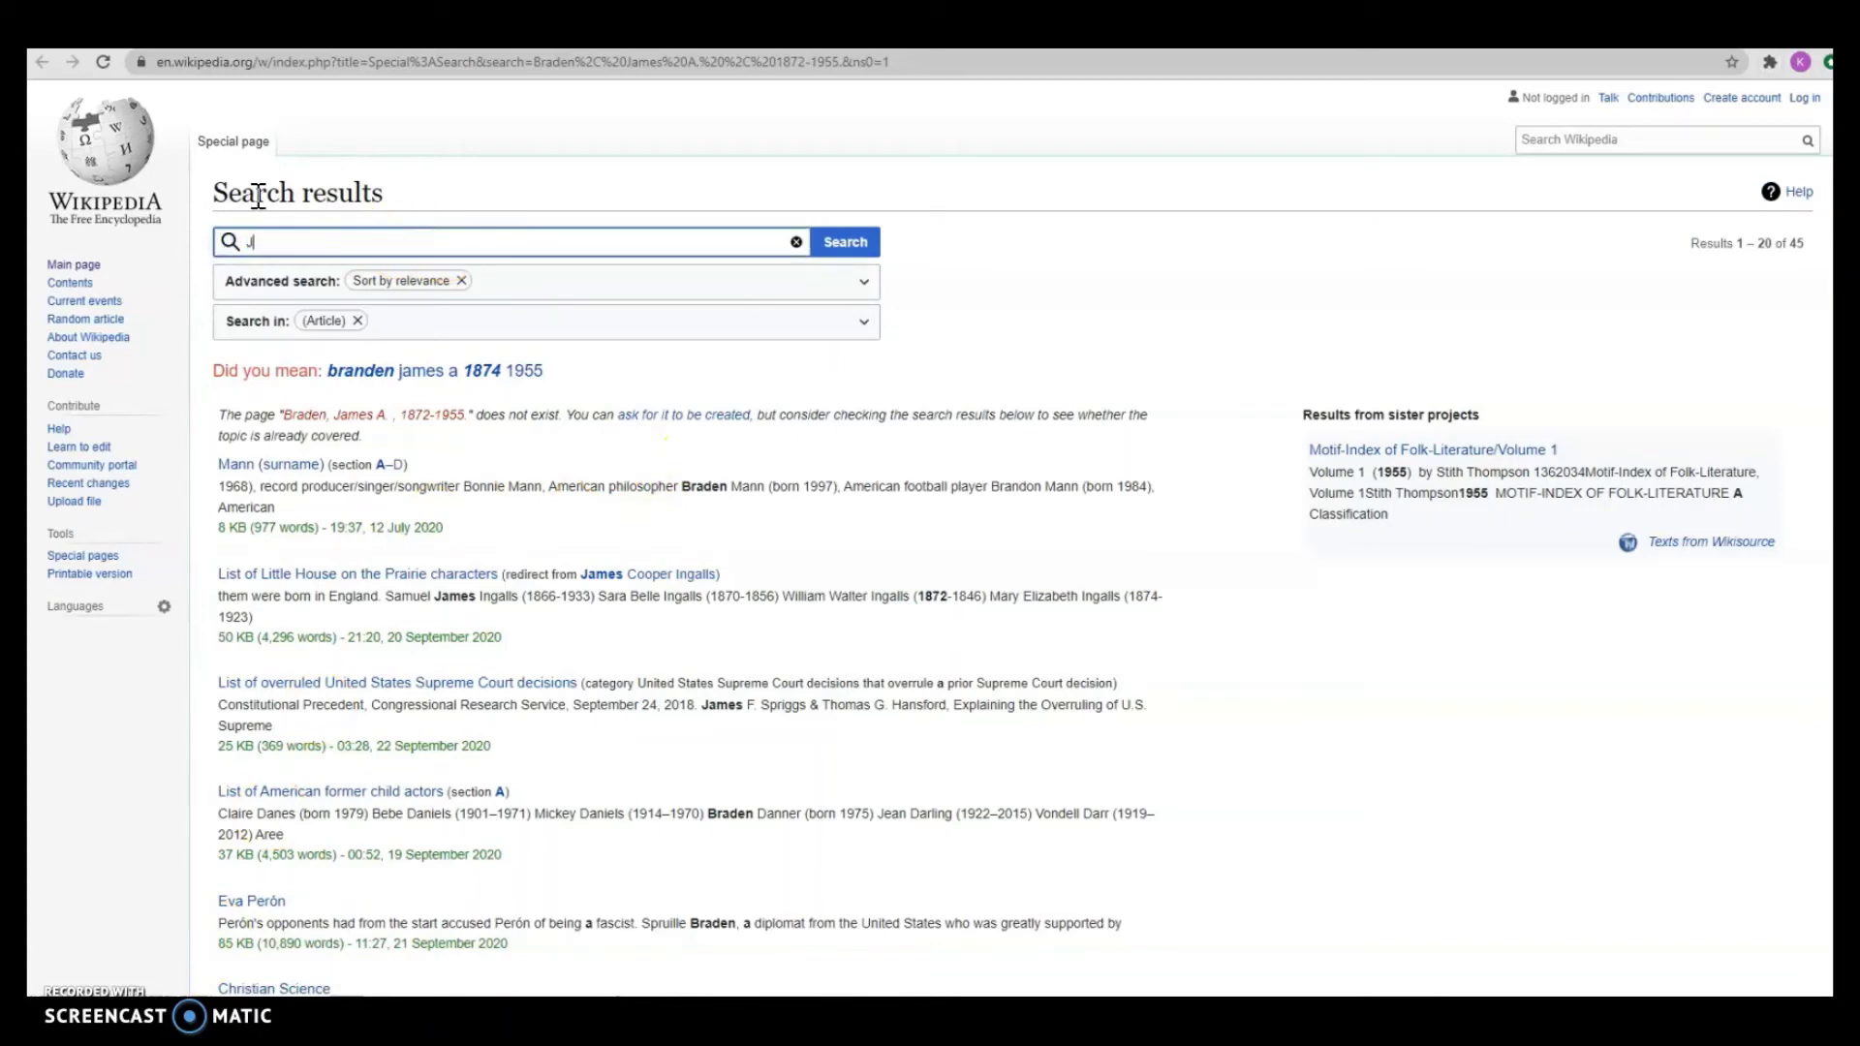
text(ames a braden)
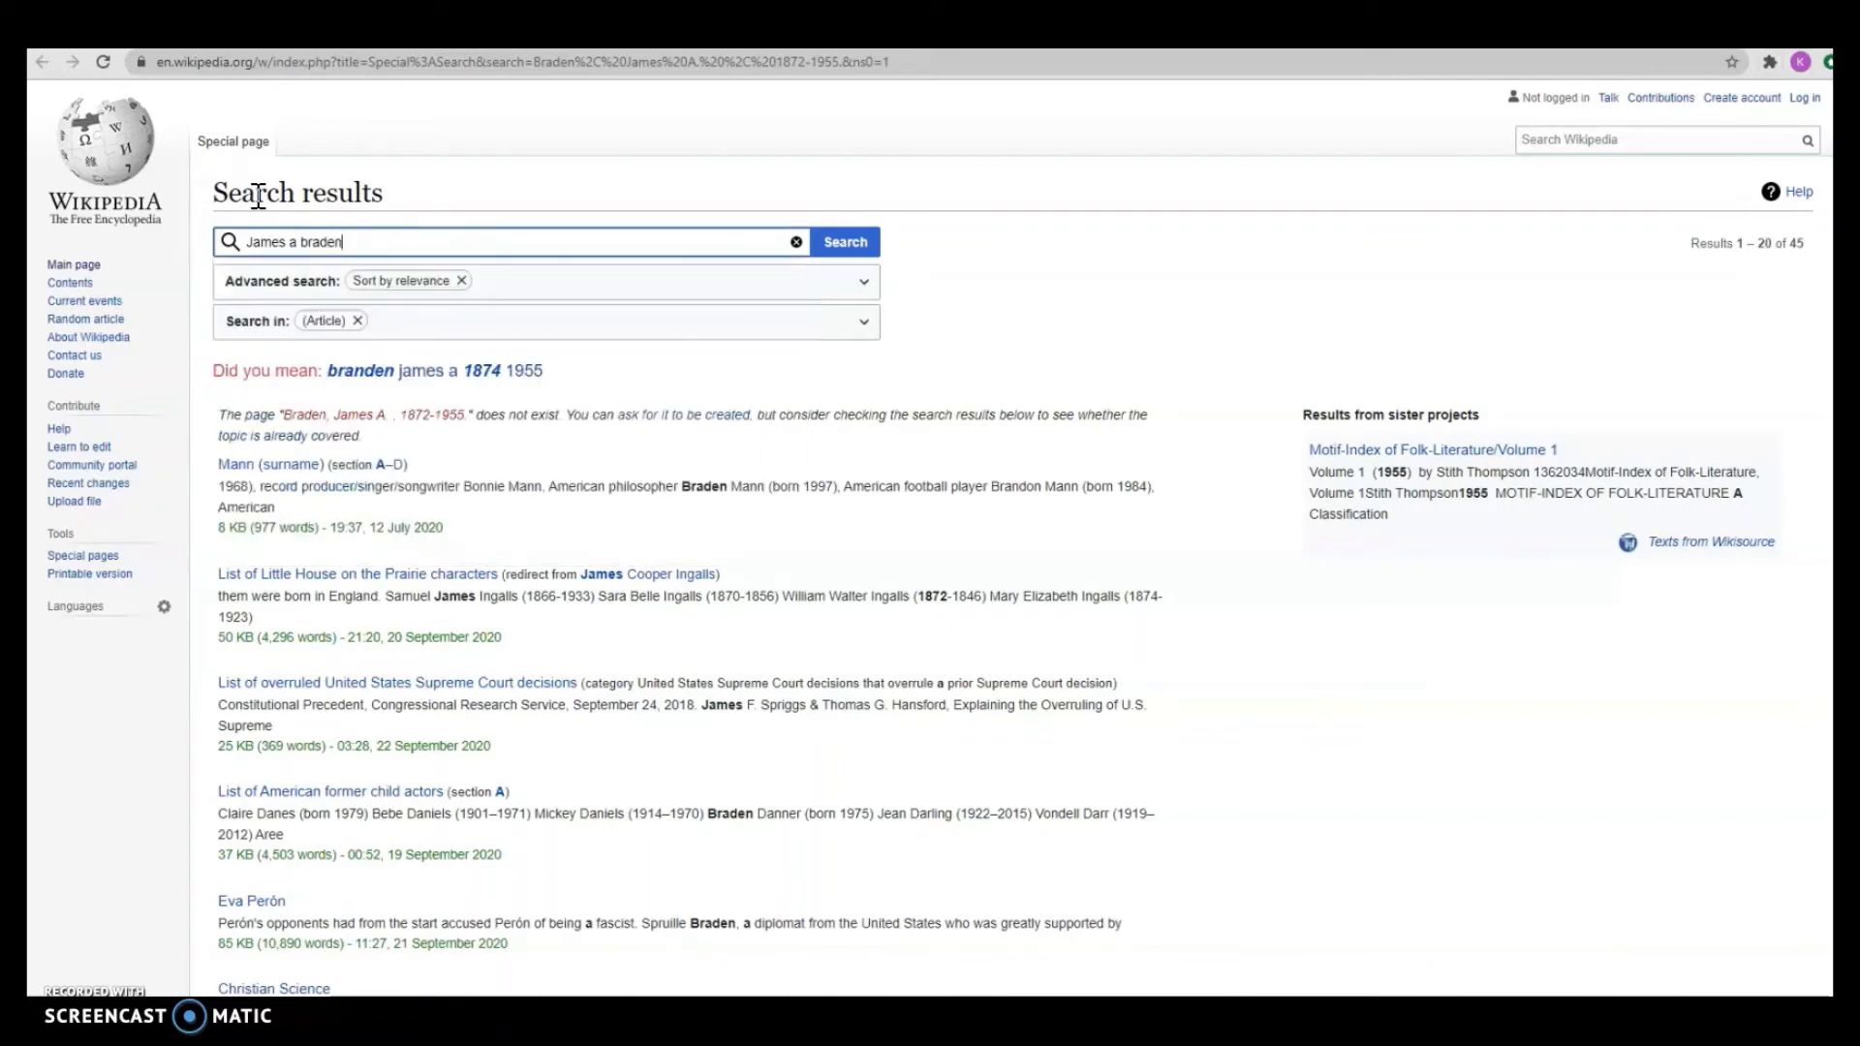
key(Return)
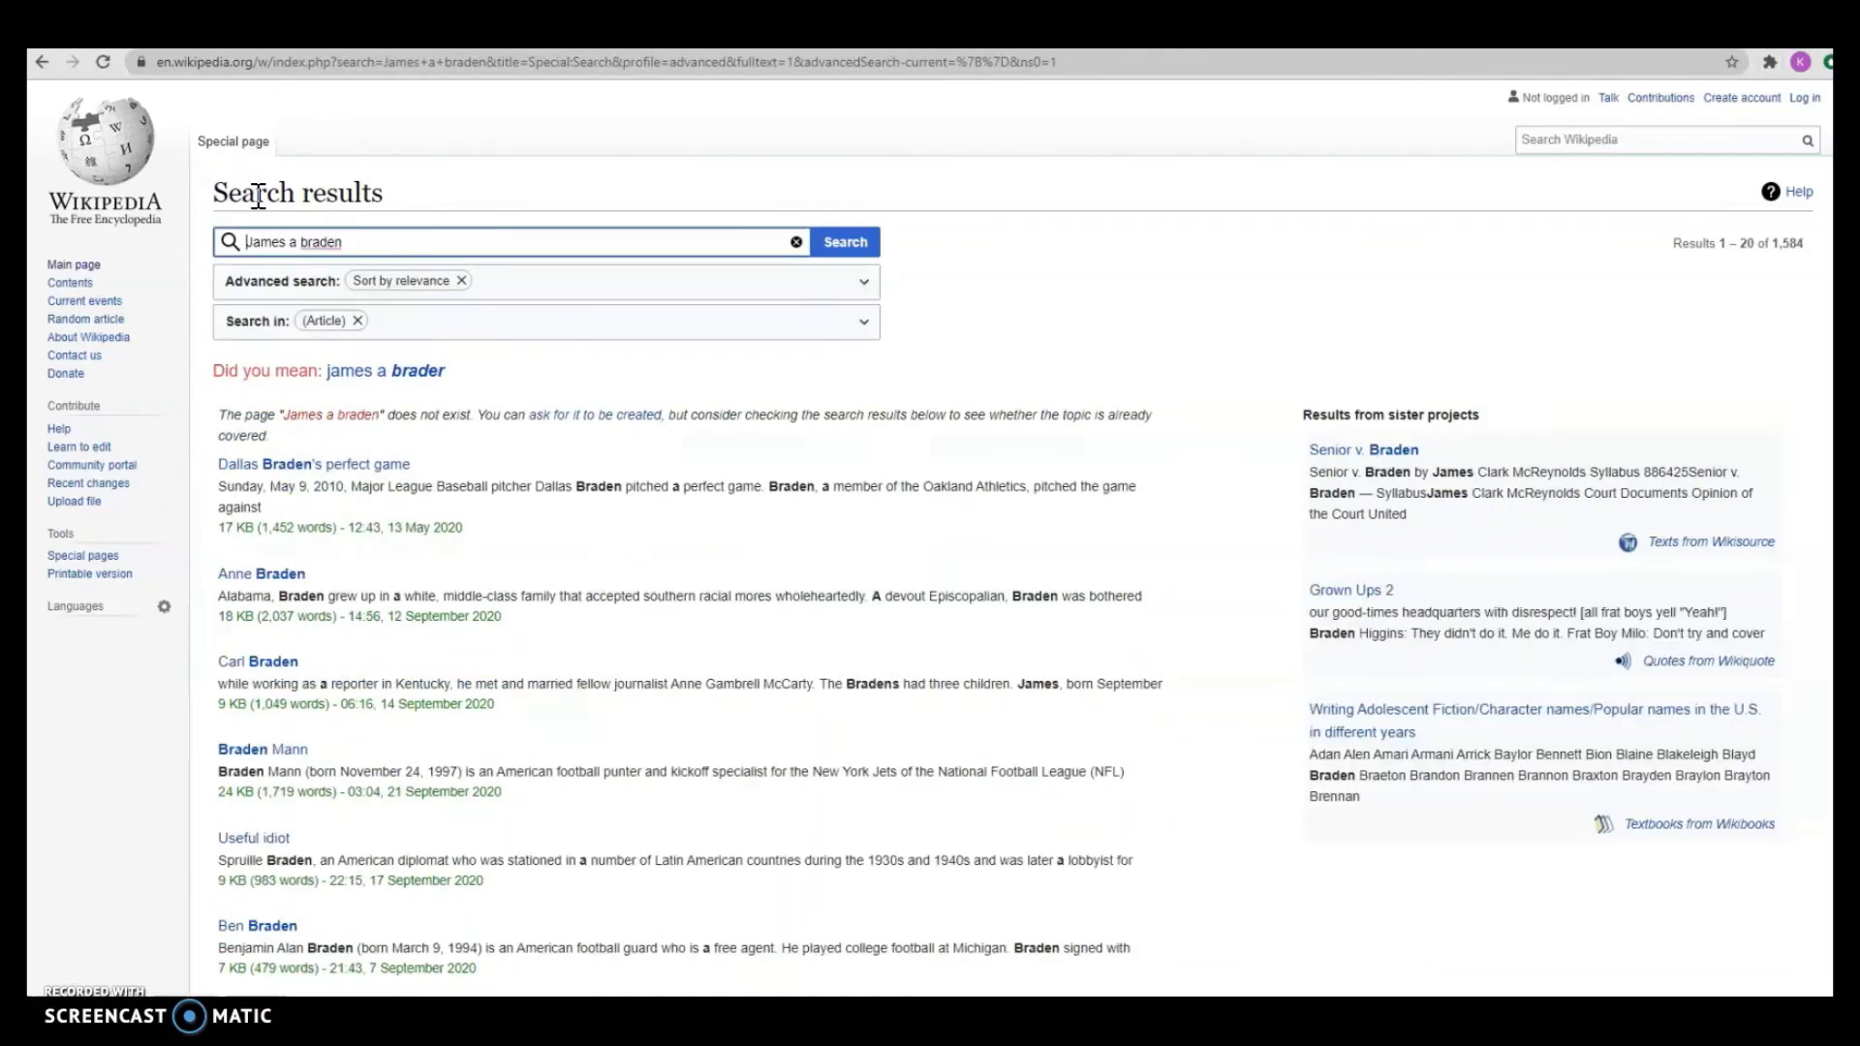
click(206, 143)
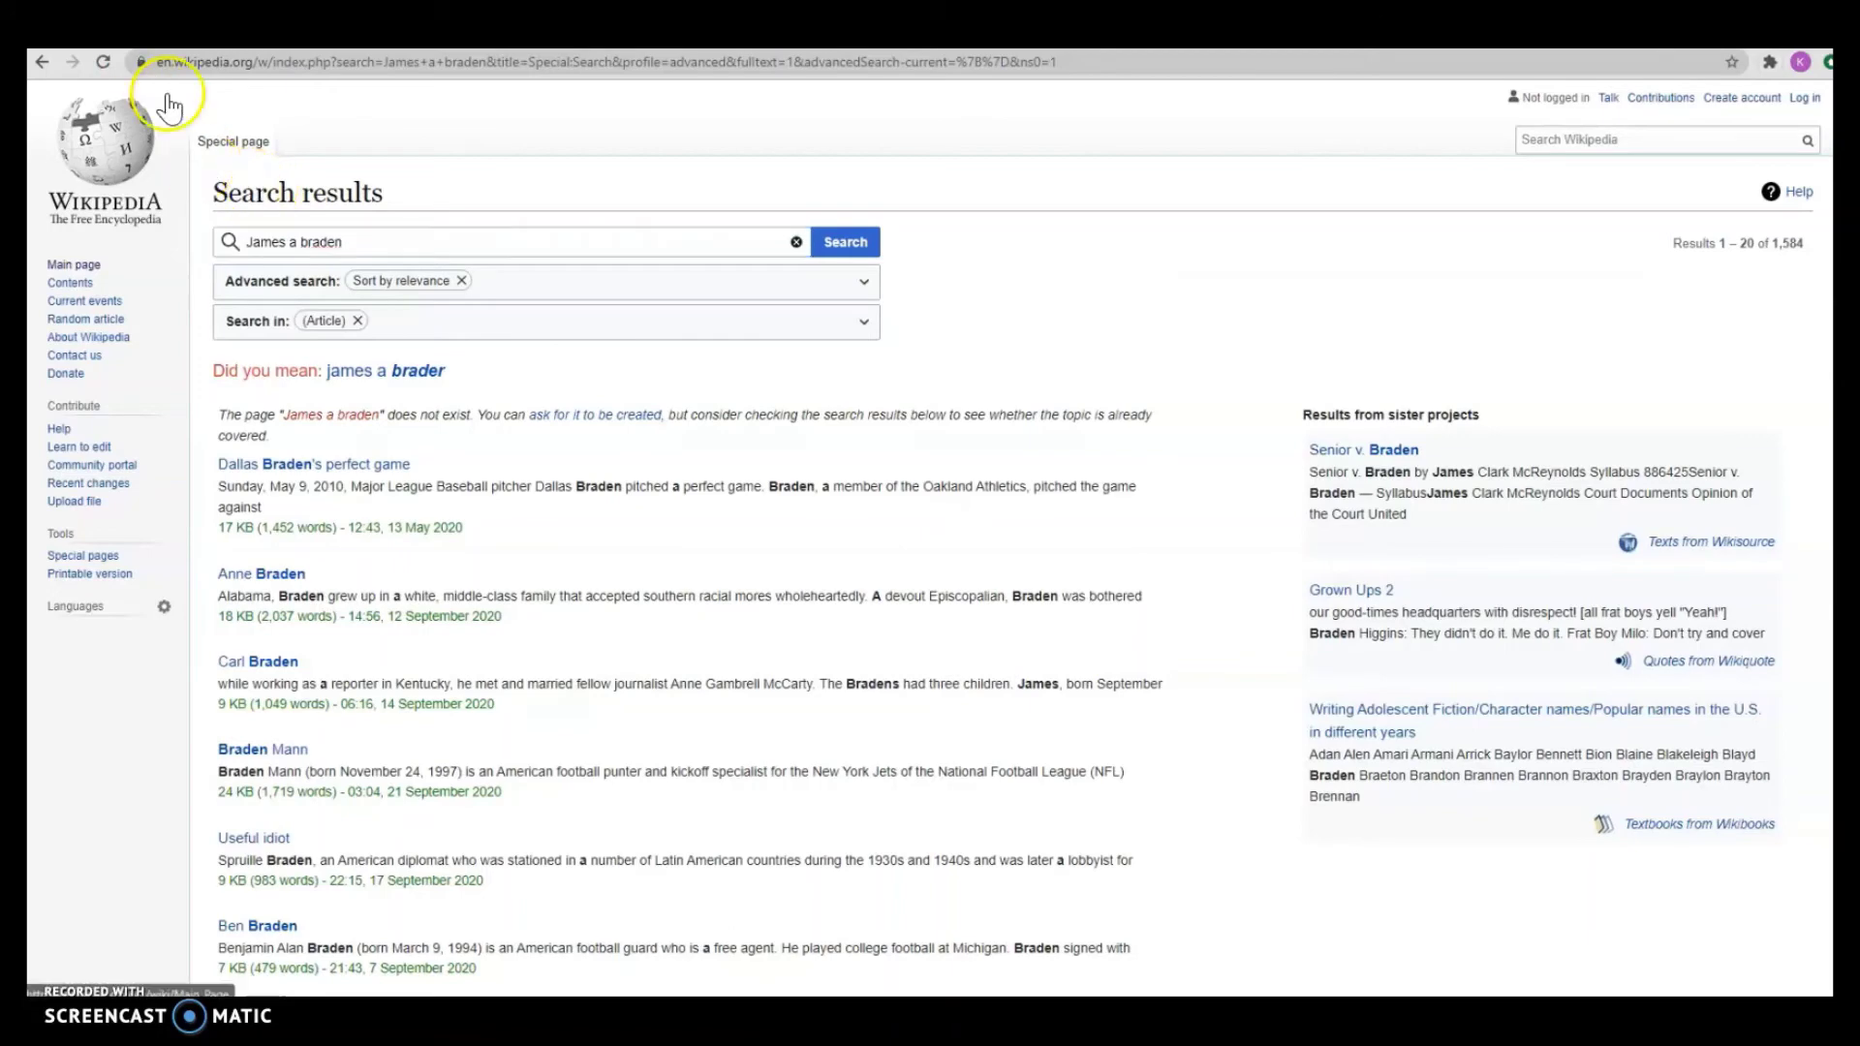
- Search Wikidata for 'James a braden', find no existing person item, and return to the Braden entry
click(151, 46)
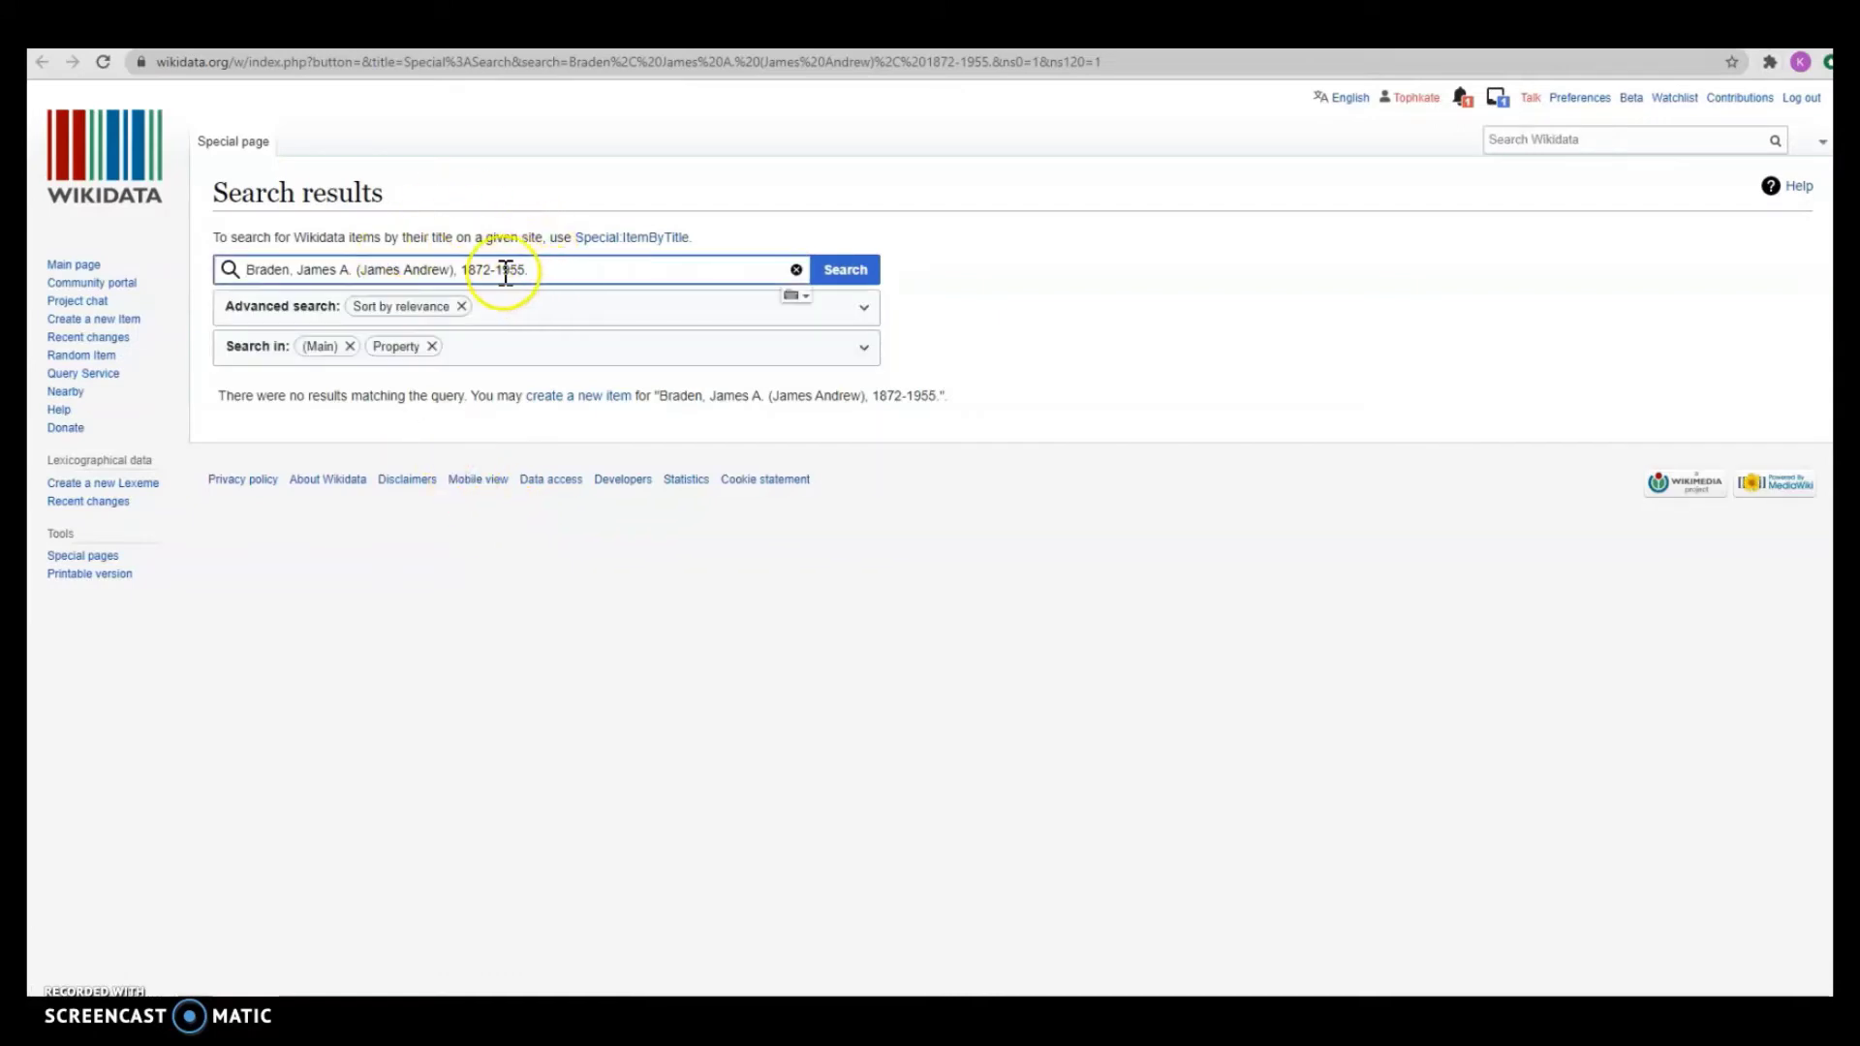
drag(539, 272, 225, 268)
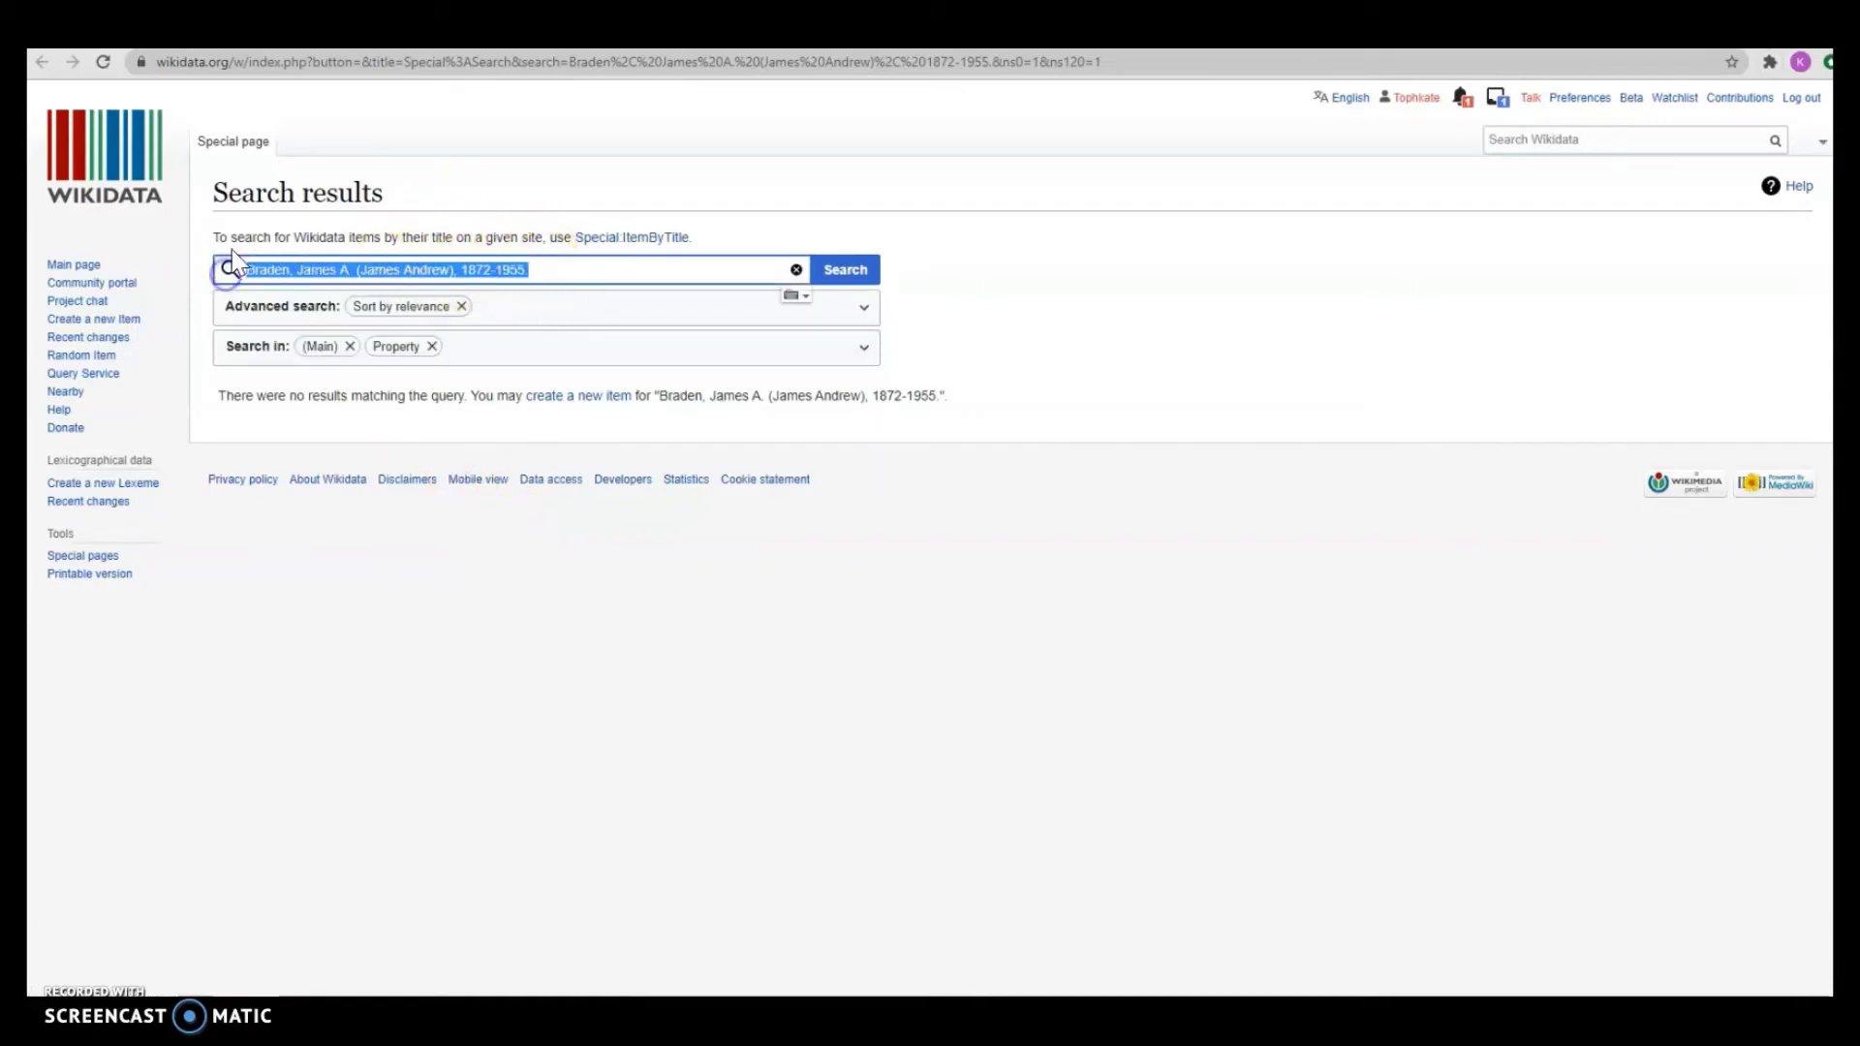
text(James a b)
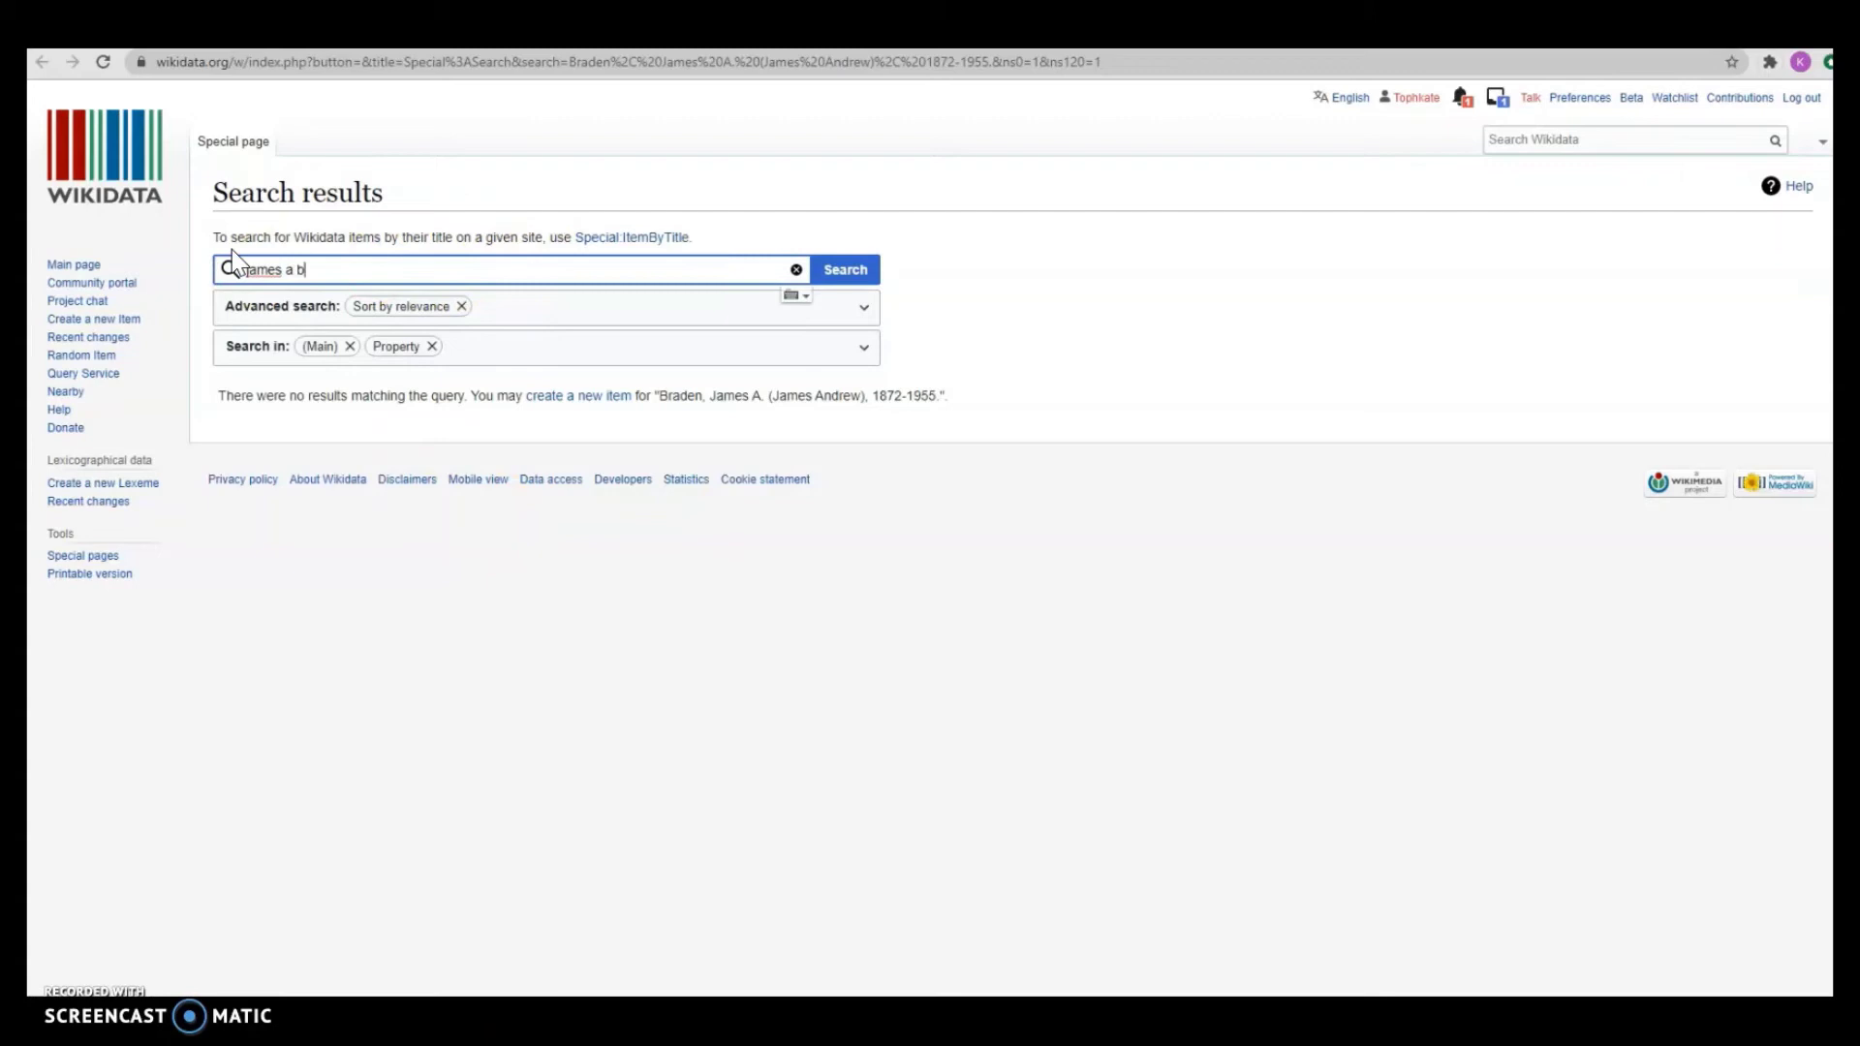
text(raden)
key(Return)
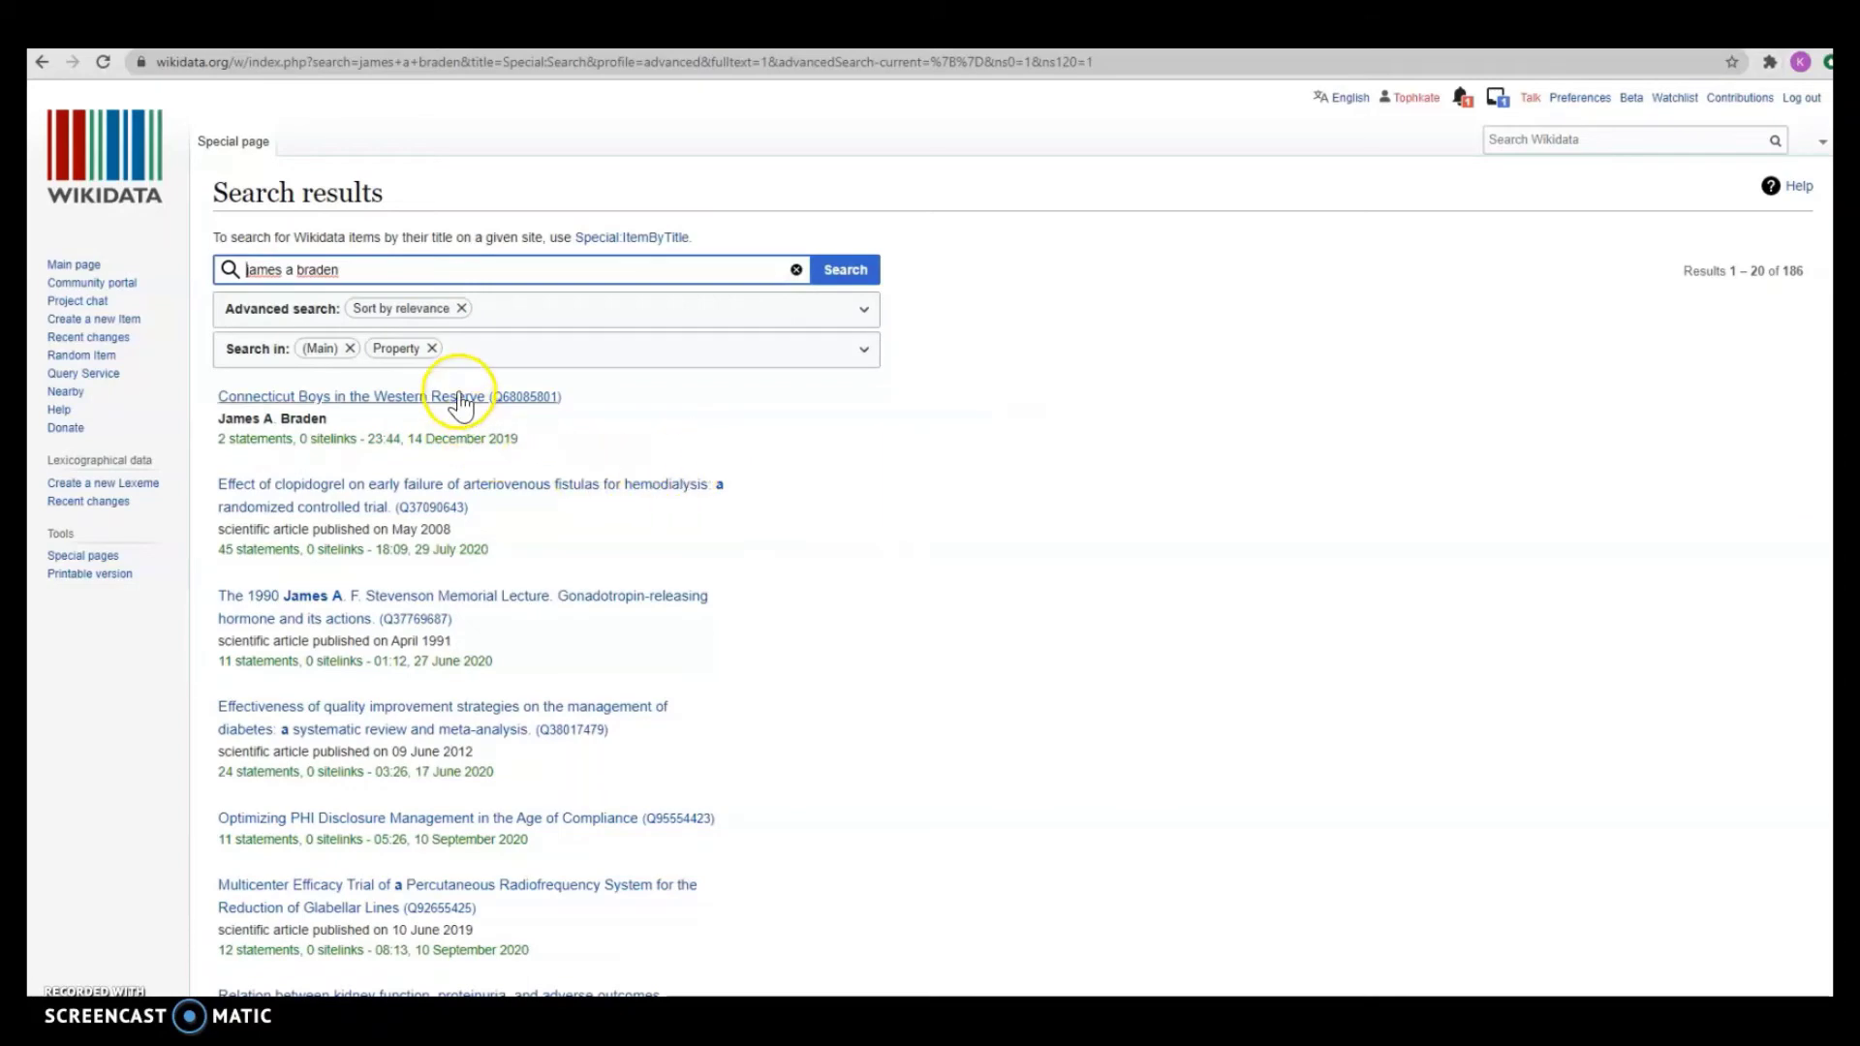
scroll(916, 422, down, 6)
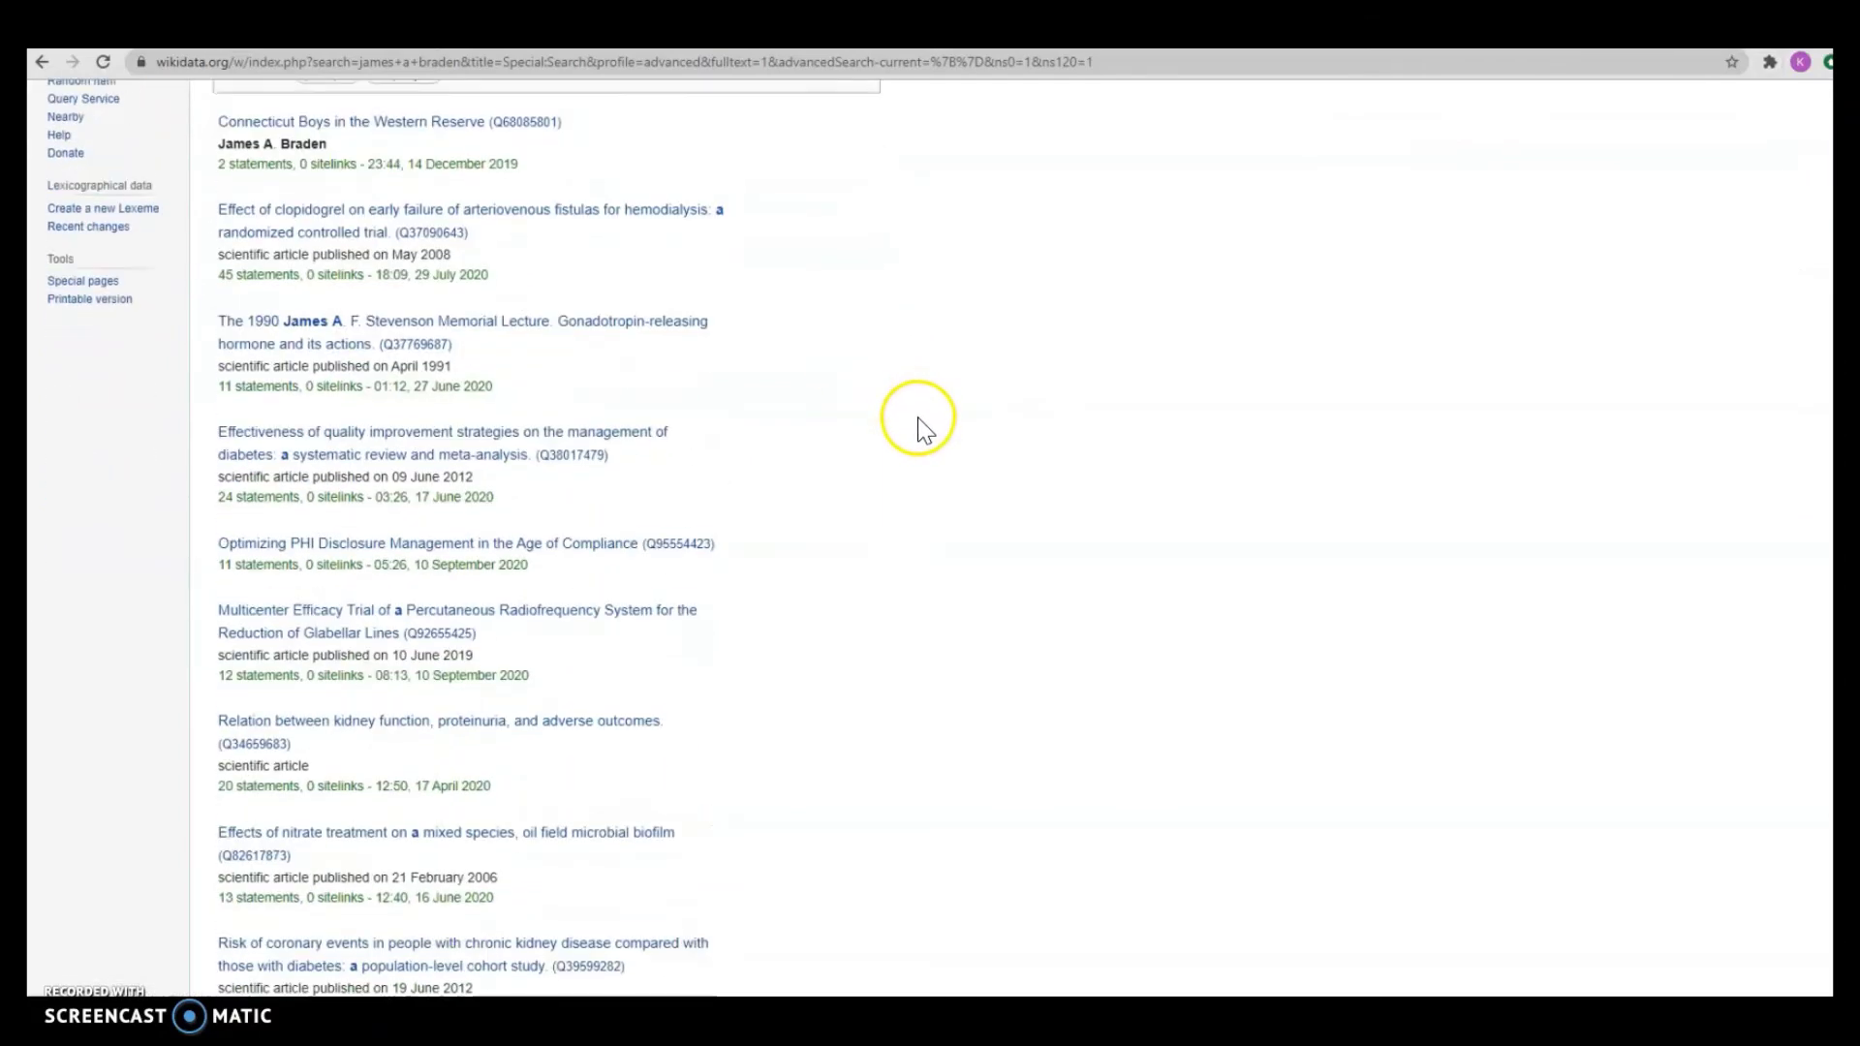
scroll(911, 450, up, 6)
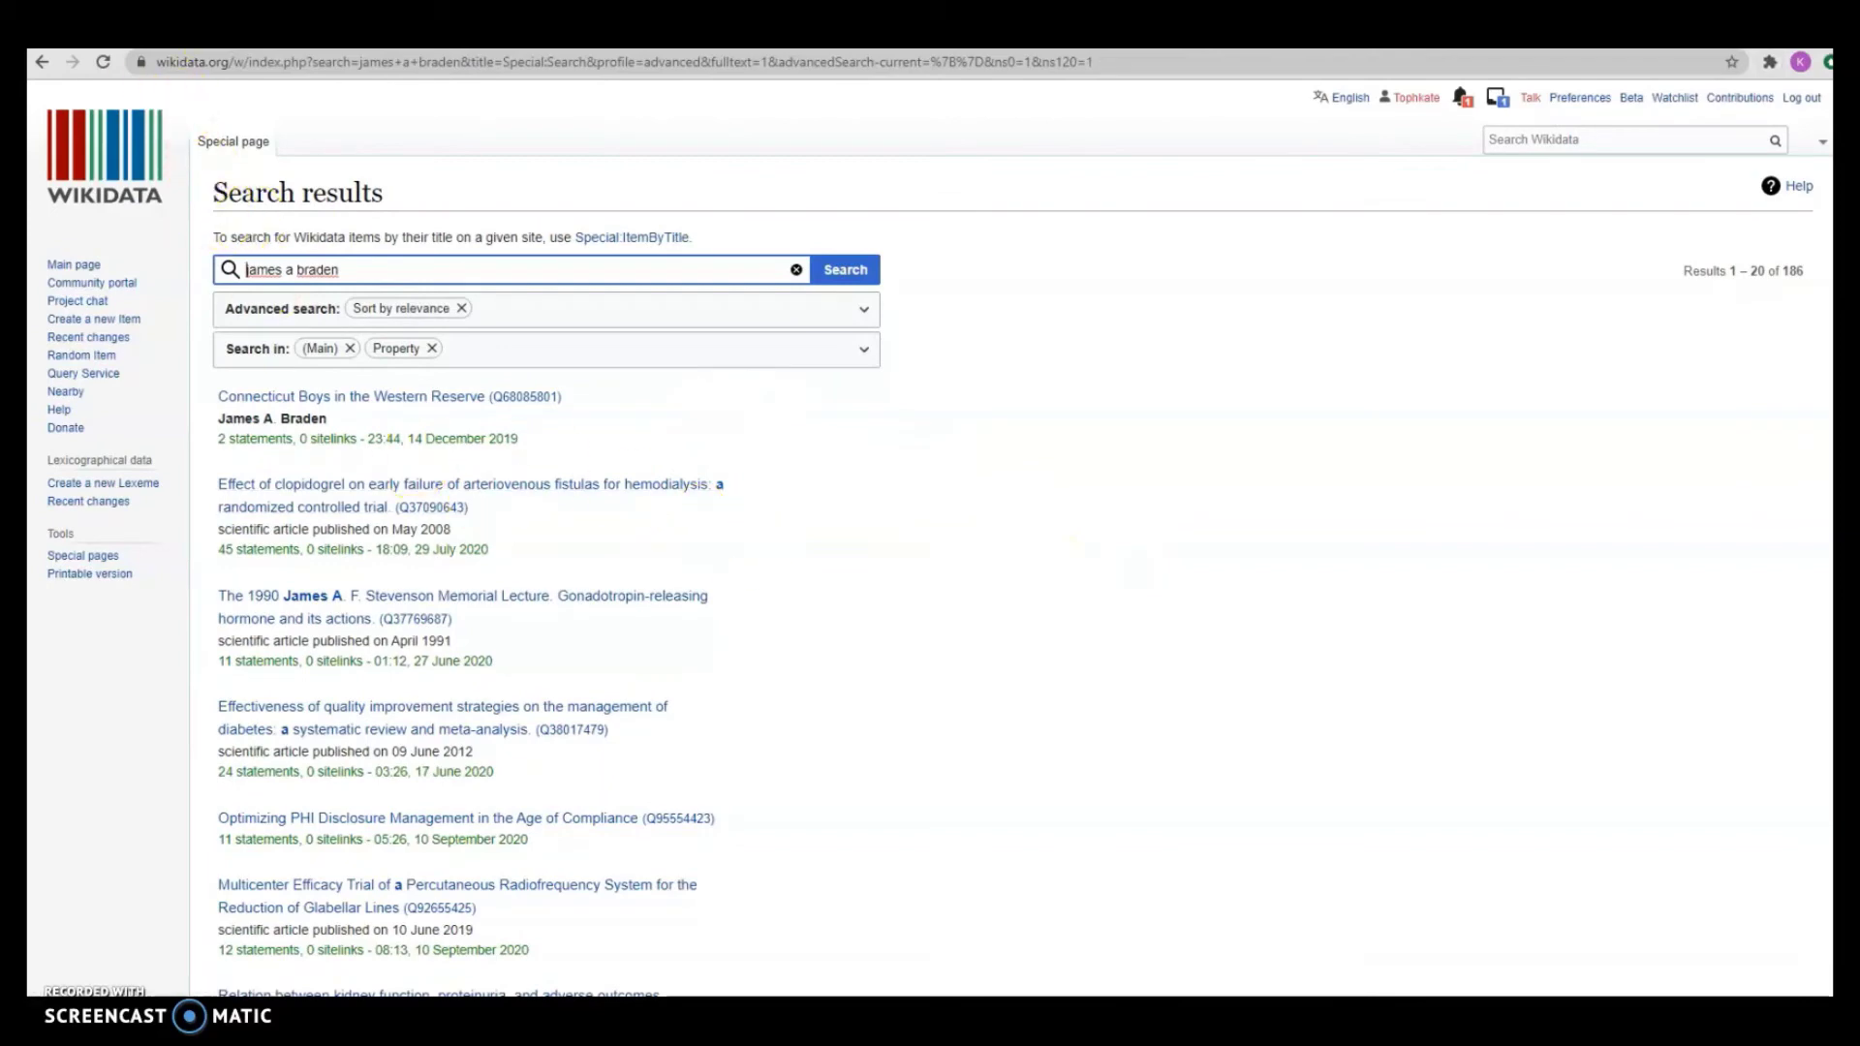
click(146, 34)
- Create new Wikidata item Q99588704 for the Braden entry and review its English description
scroll(1072, 341, up, 3)
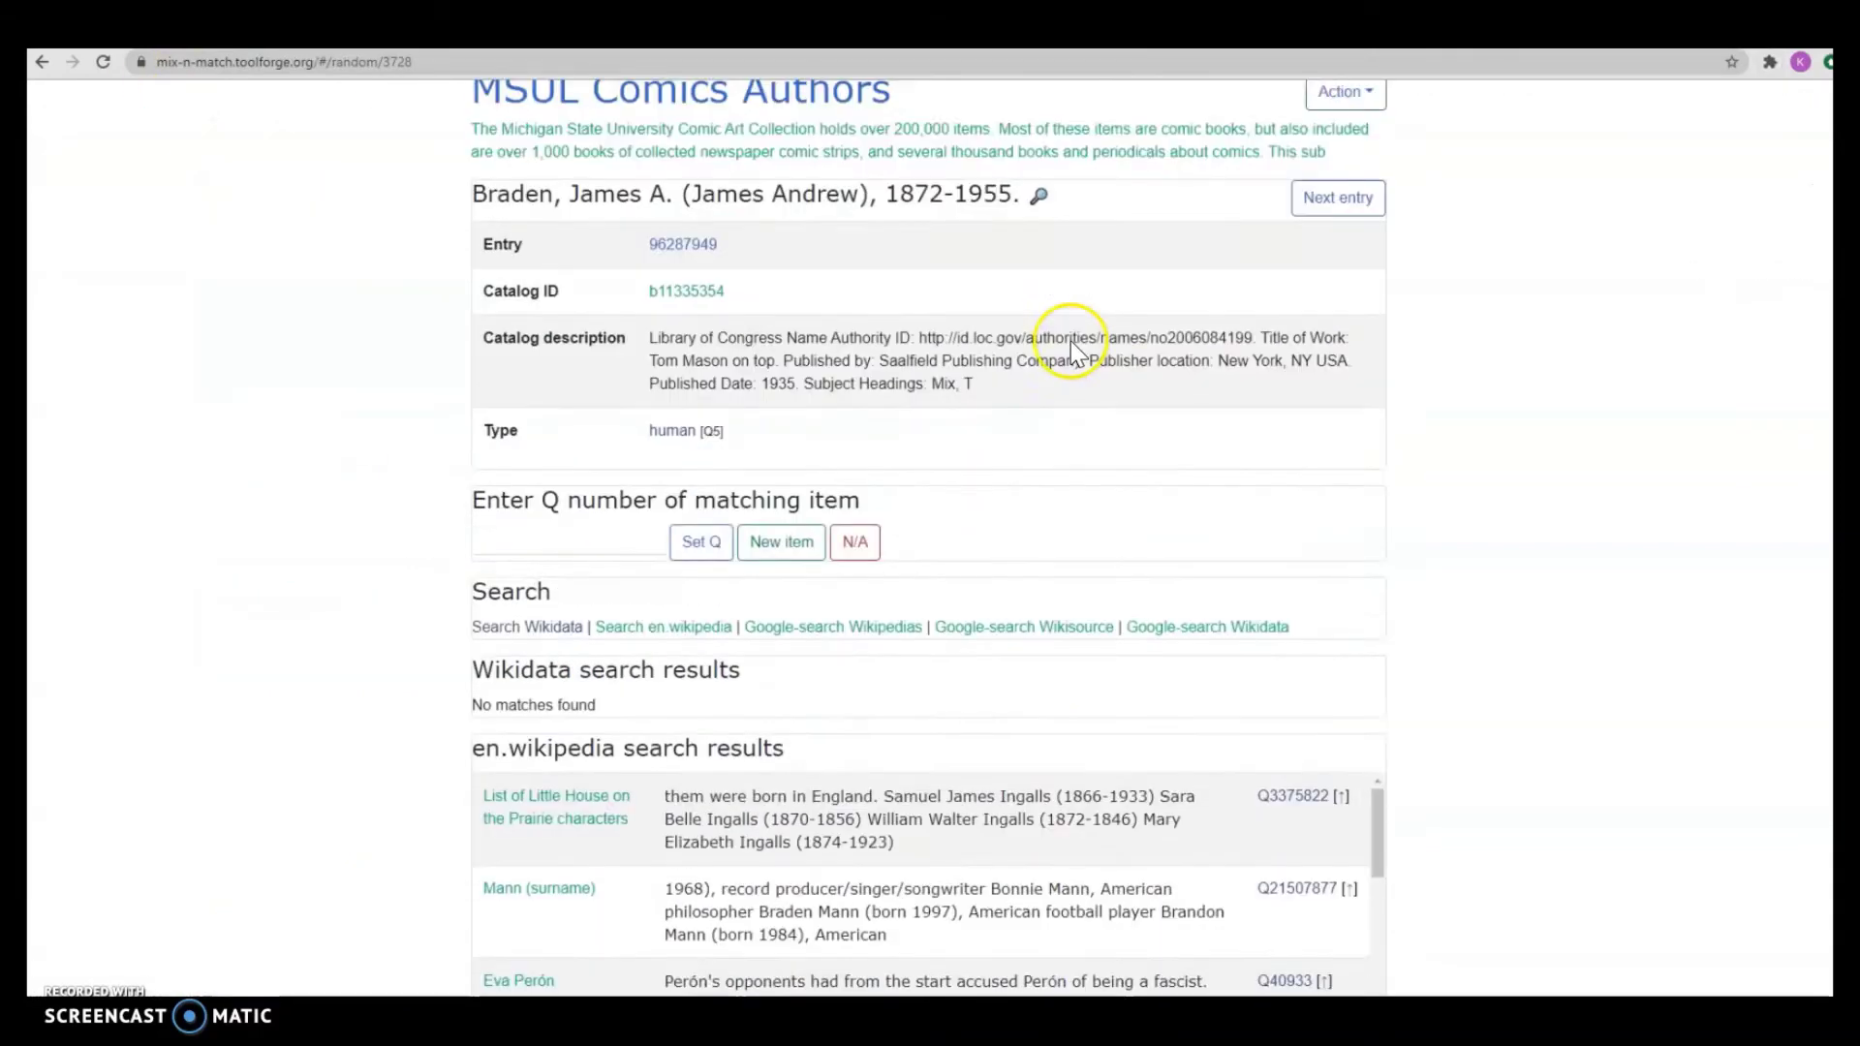
click(785, 624)
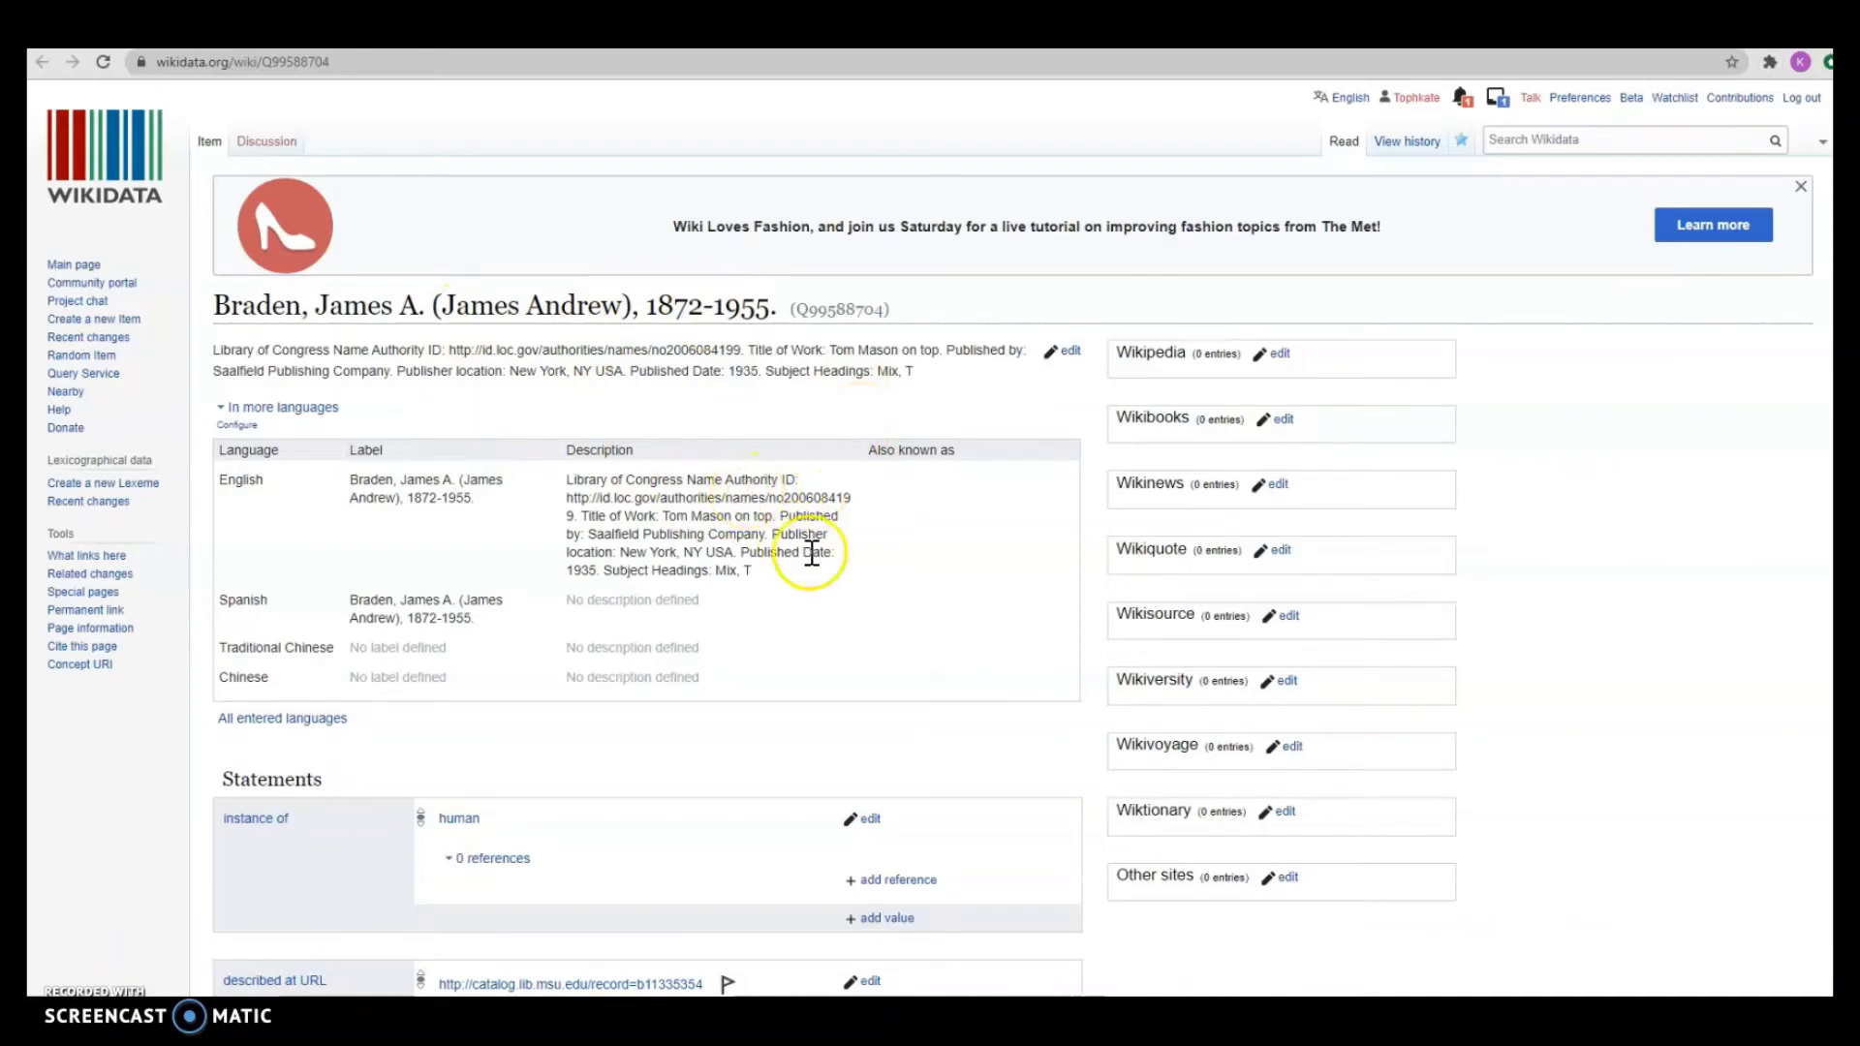
drag(776, 573, 732, 553)
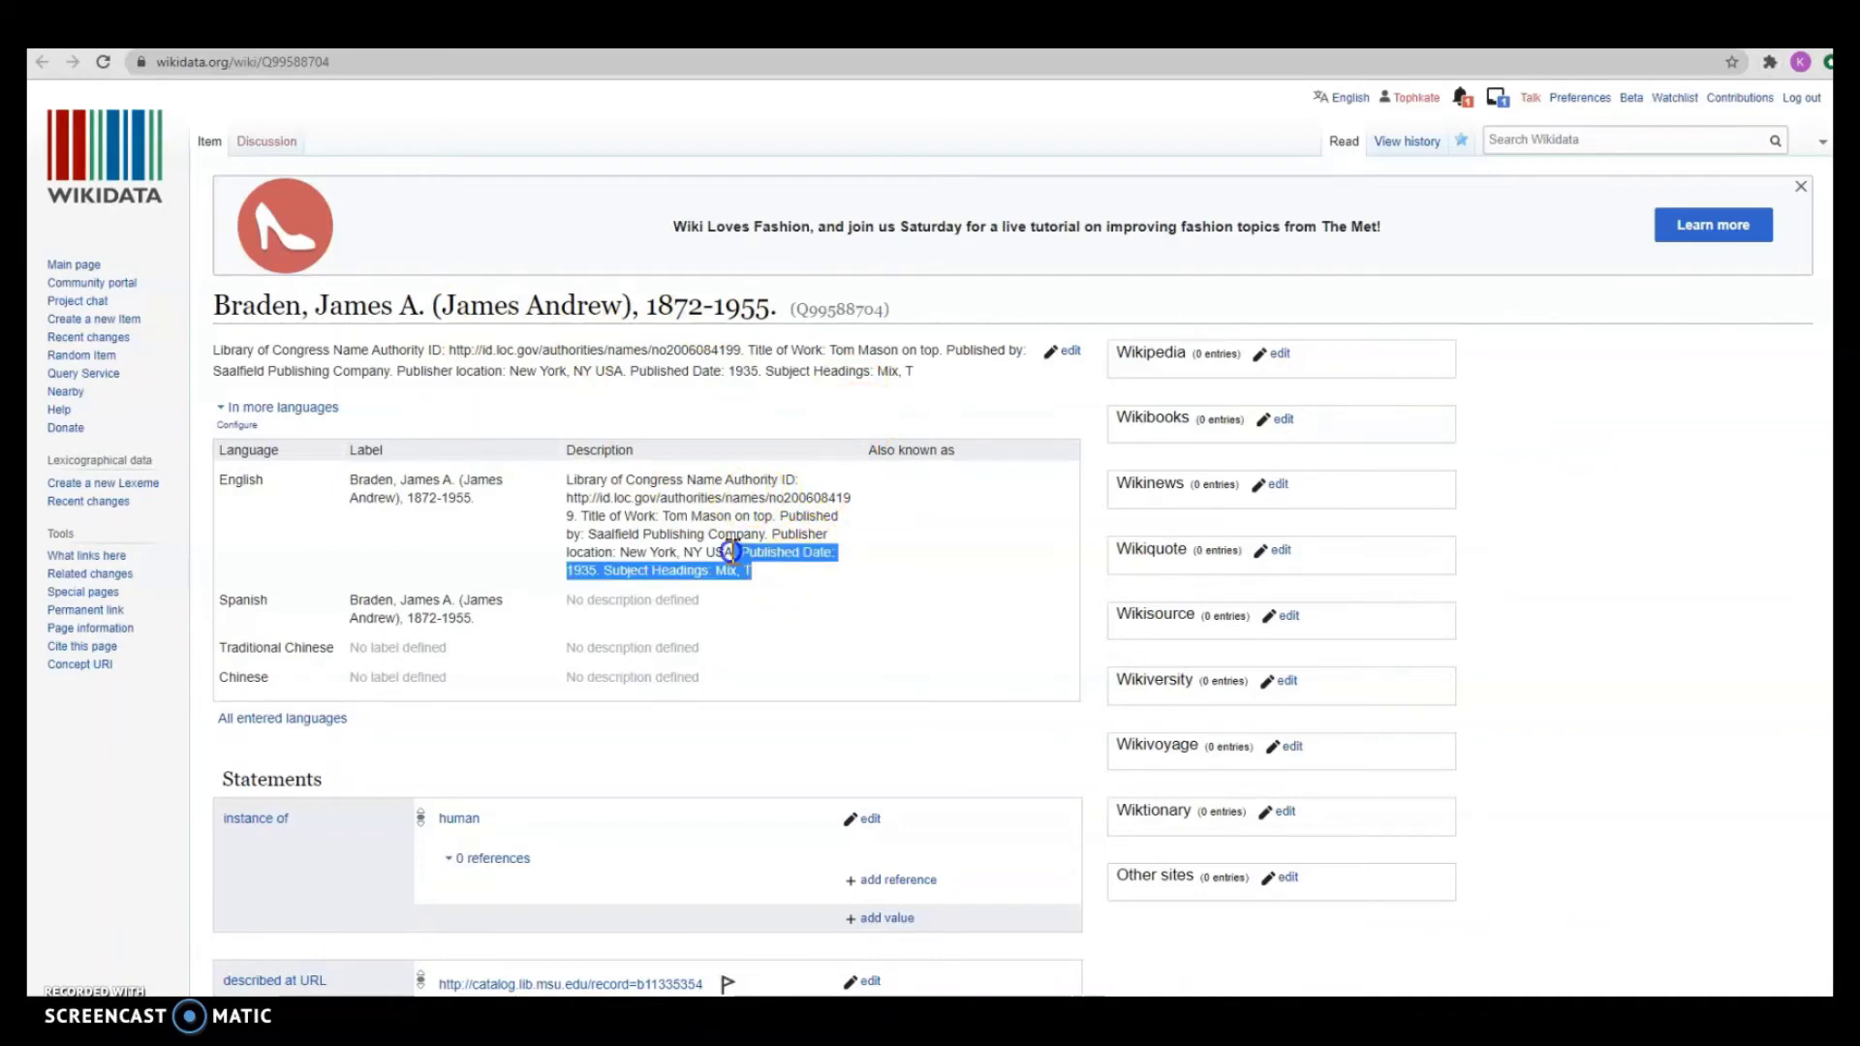
click(850, 579)
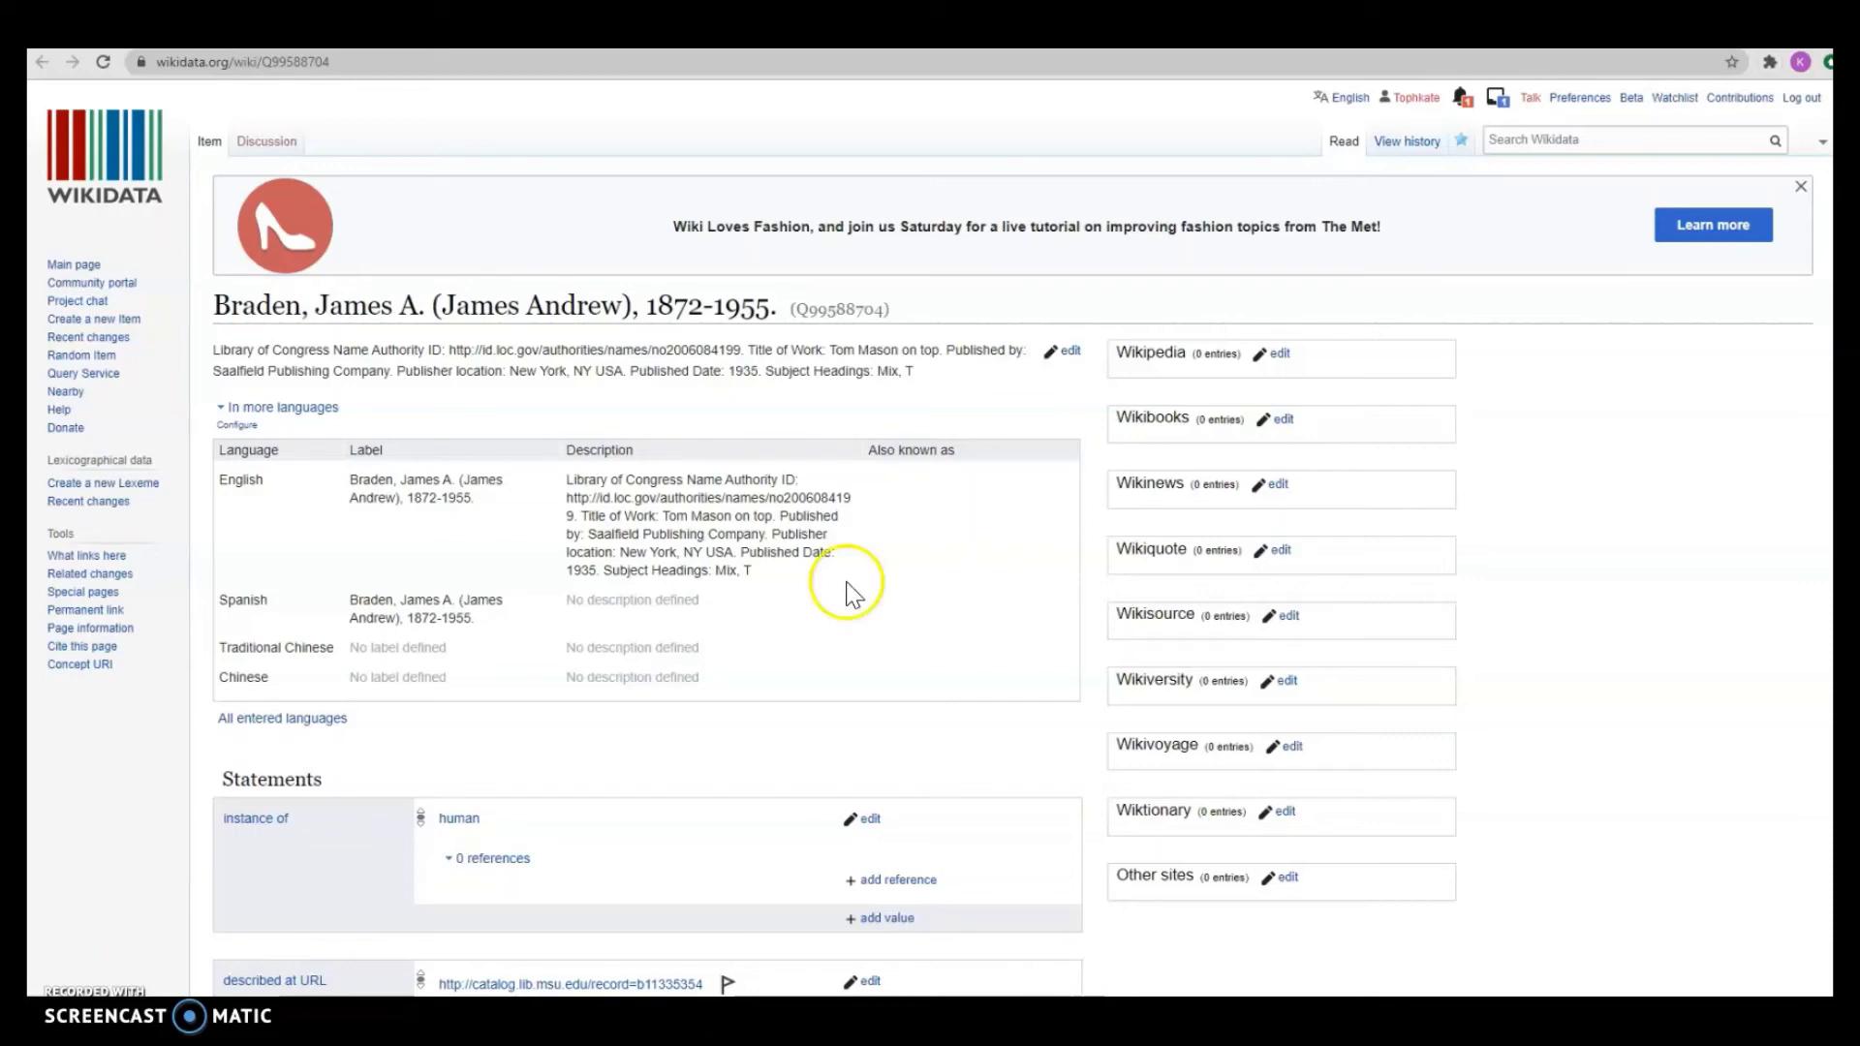
- Close the Wikidata item tab and open the MSUL Comics Authors catalog overview
key(ctrl+w)
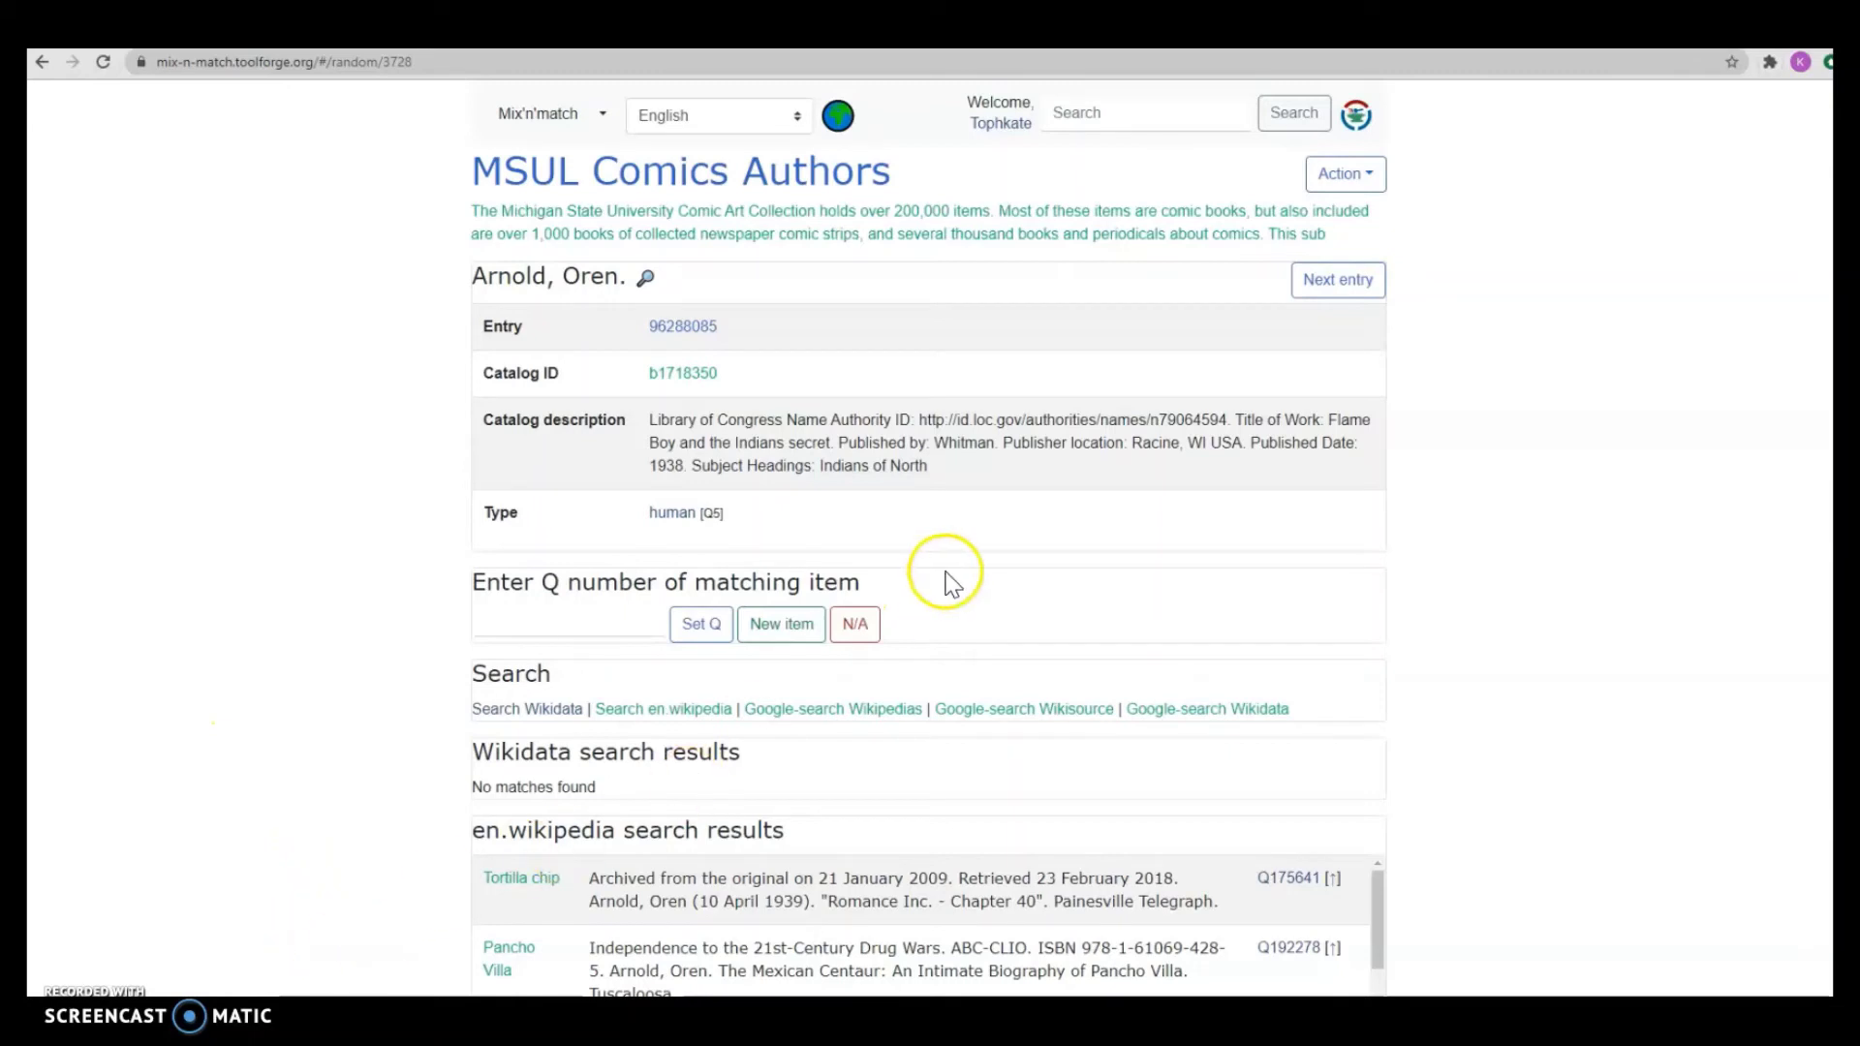
click(831, 194)
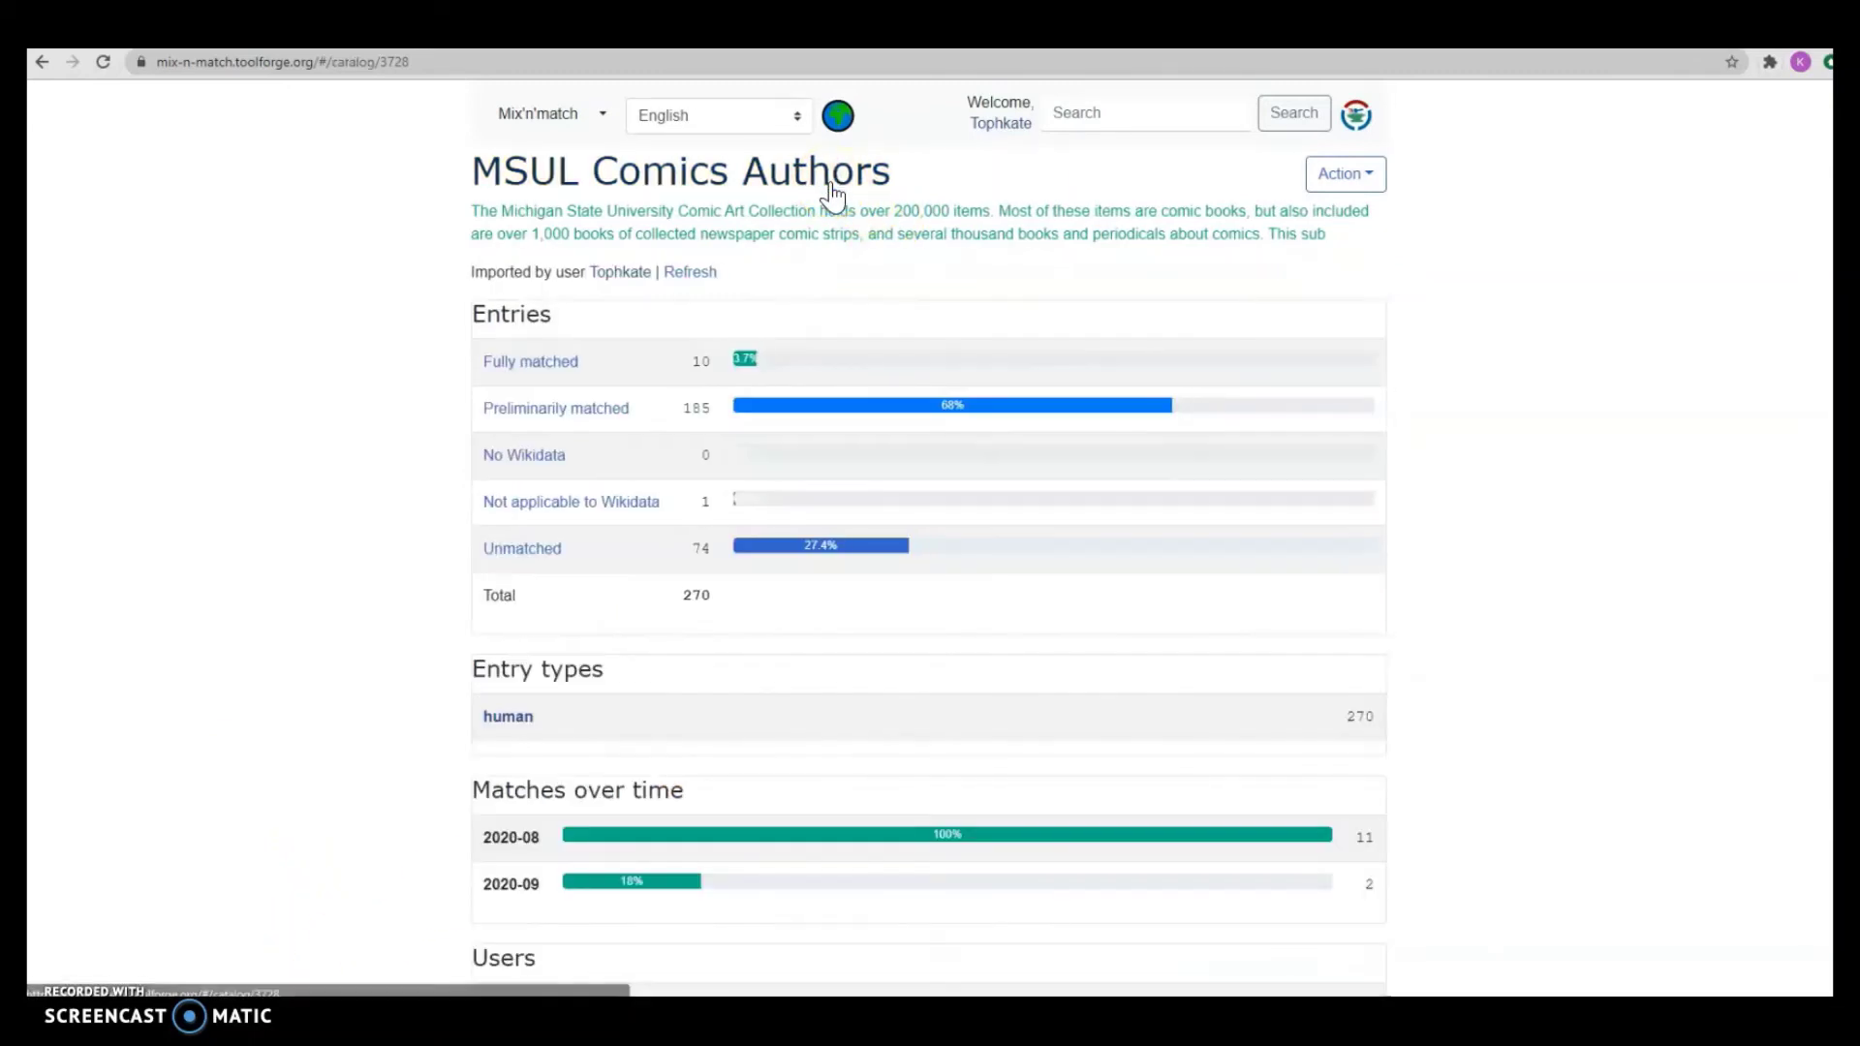
- List the preliminarily matched entries and open the 'Barry, Dan, 1923-1997.' catalog record
click(602, 411)
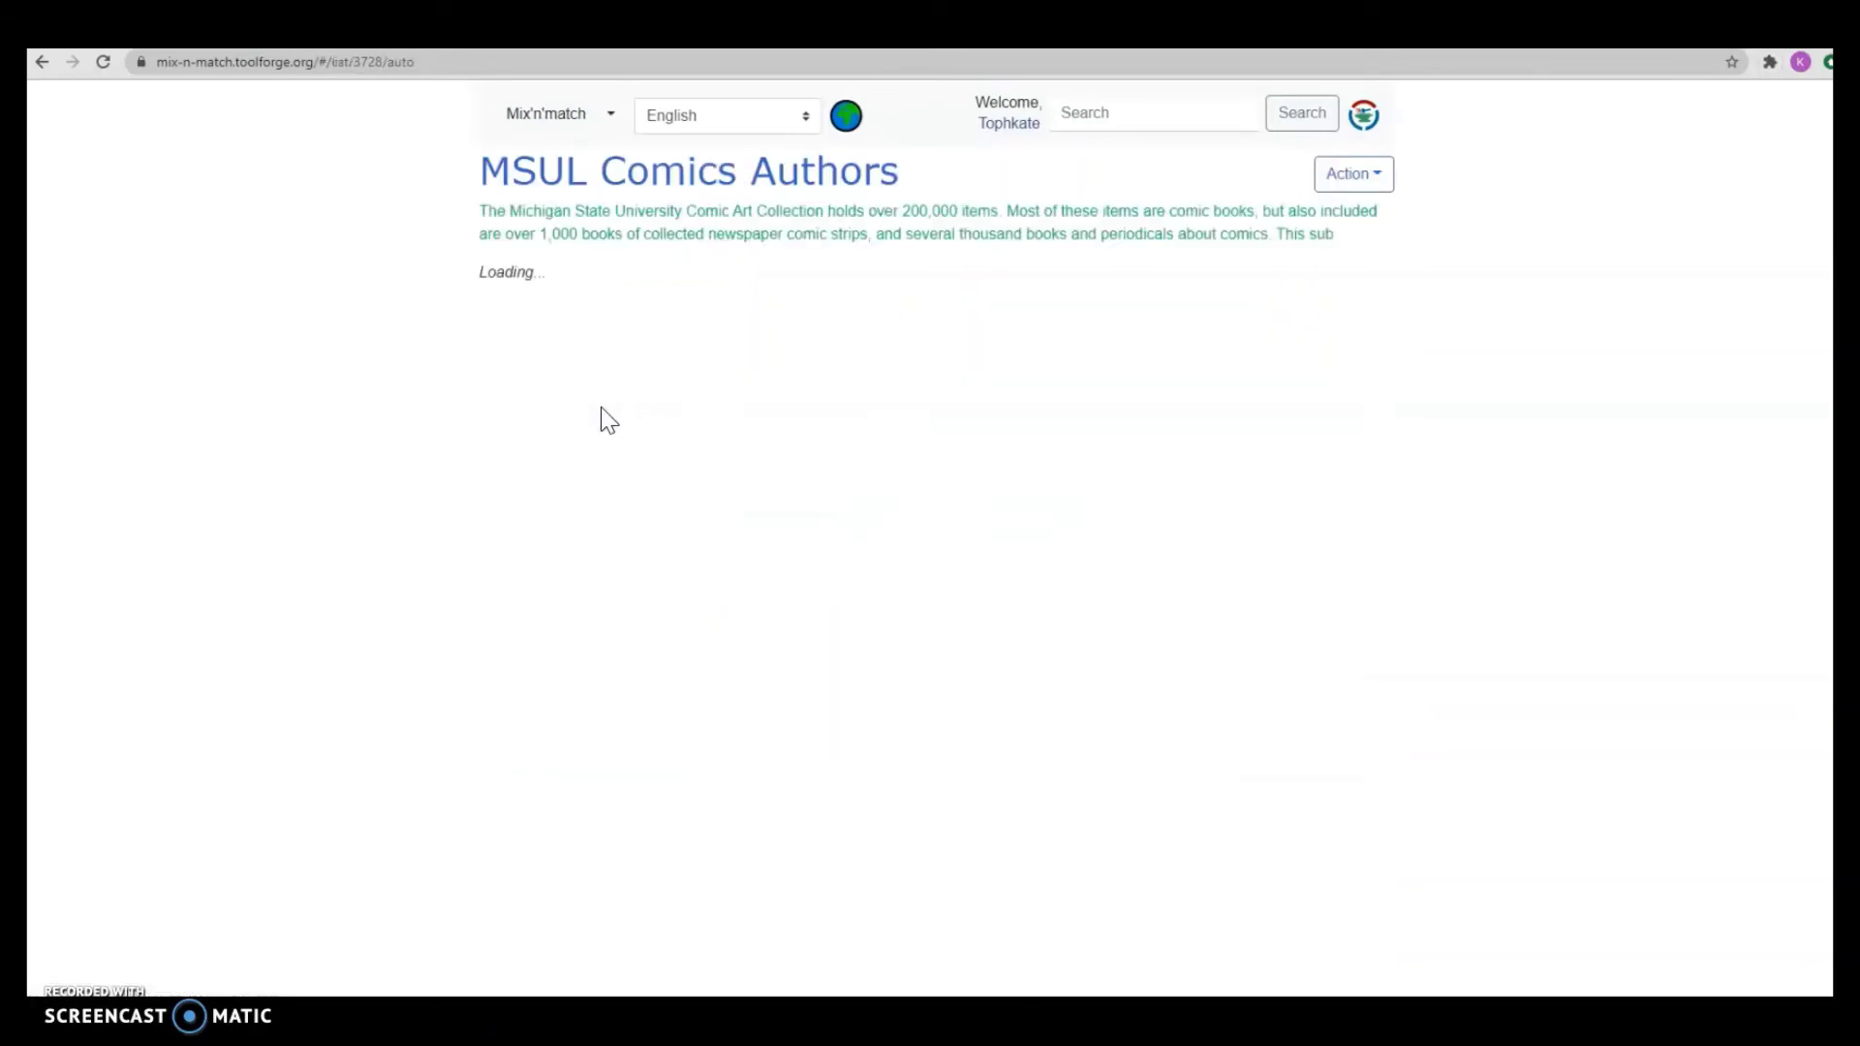
click(1492, 320)
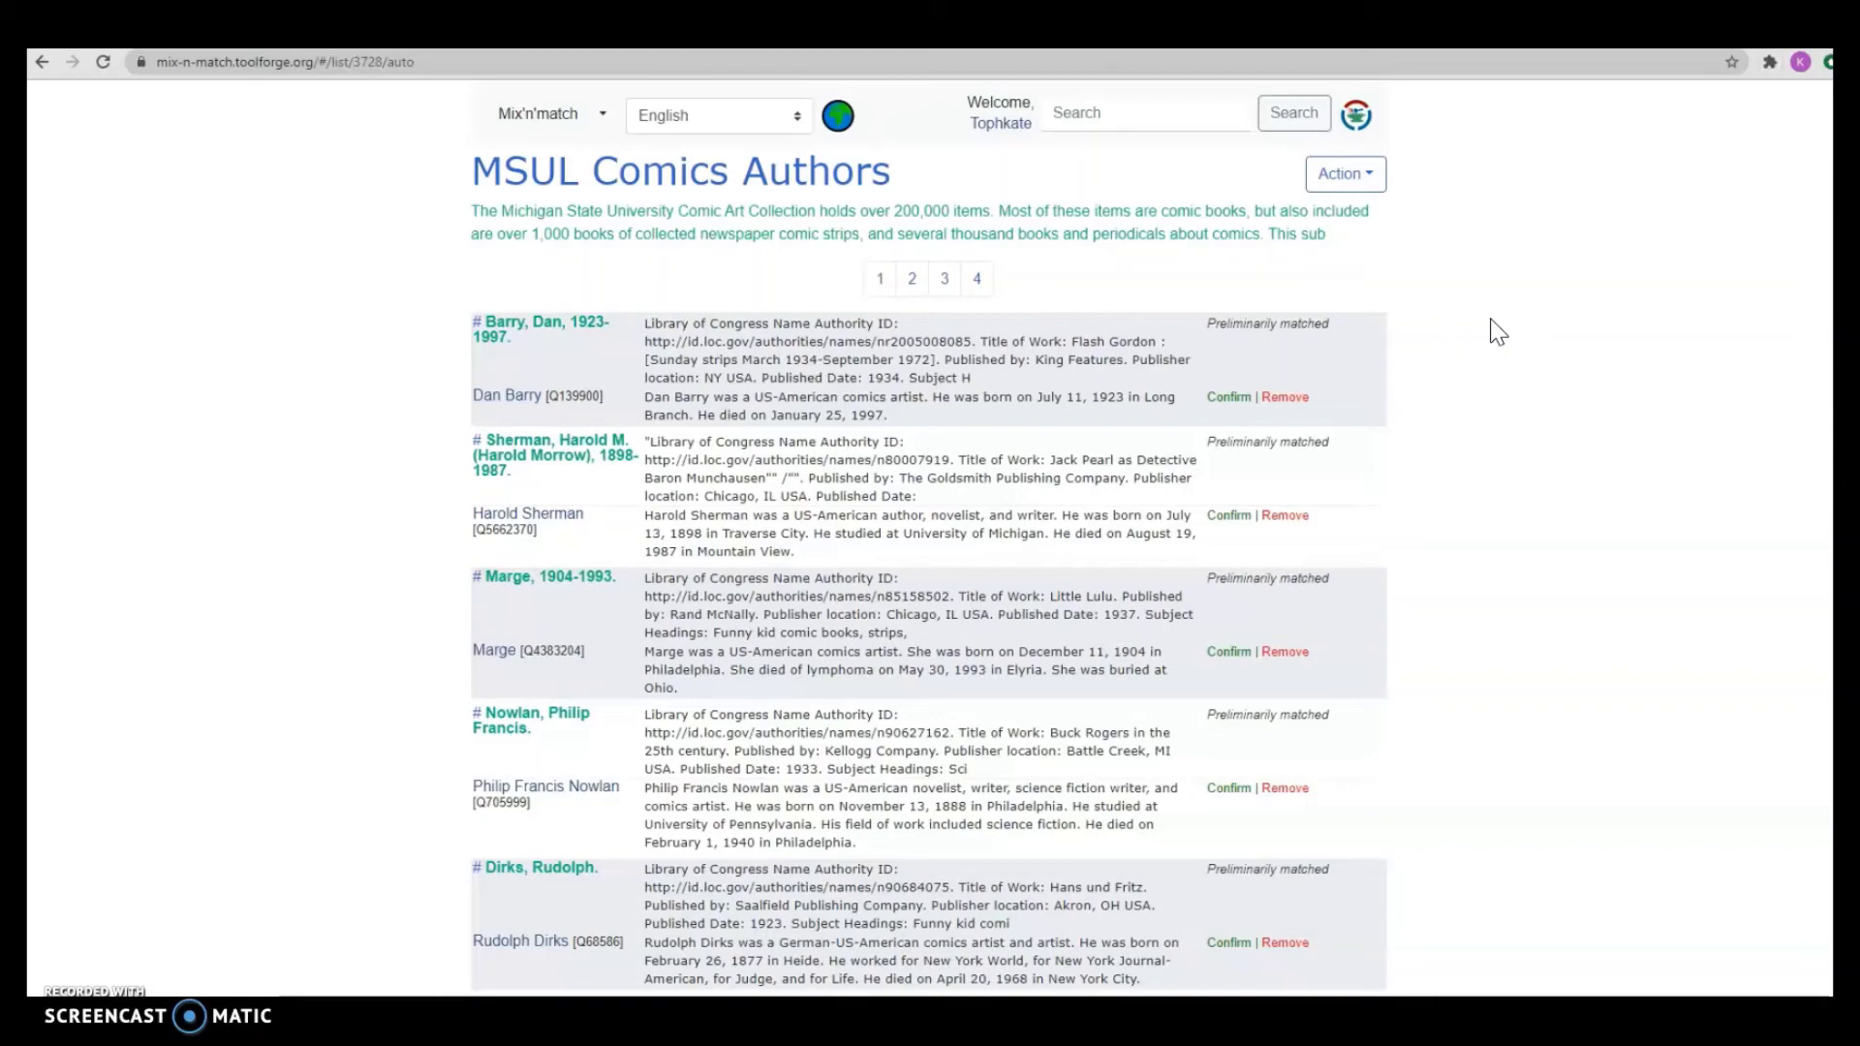
scroll(1499, 318, down, 6)
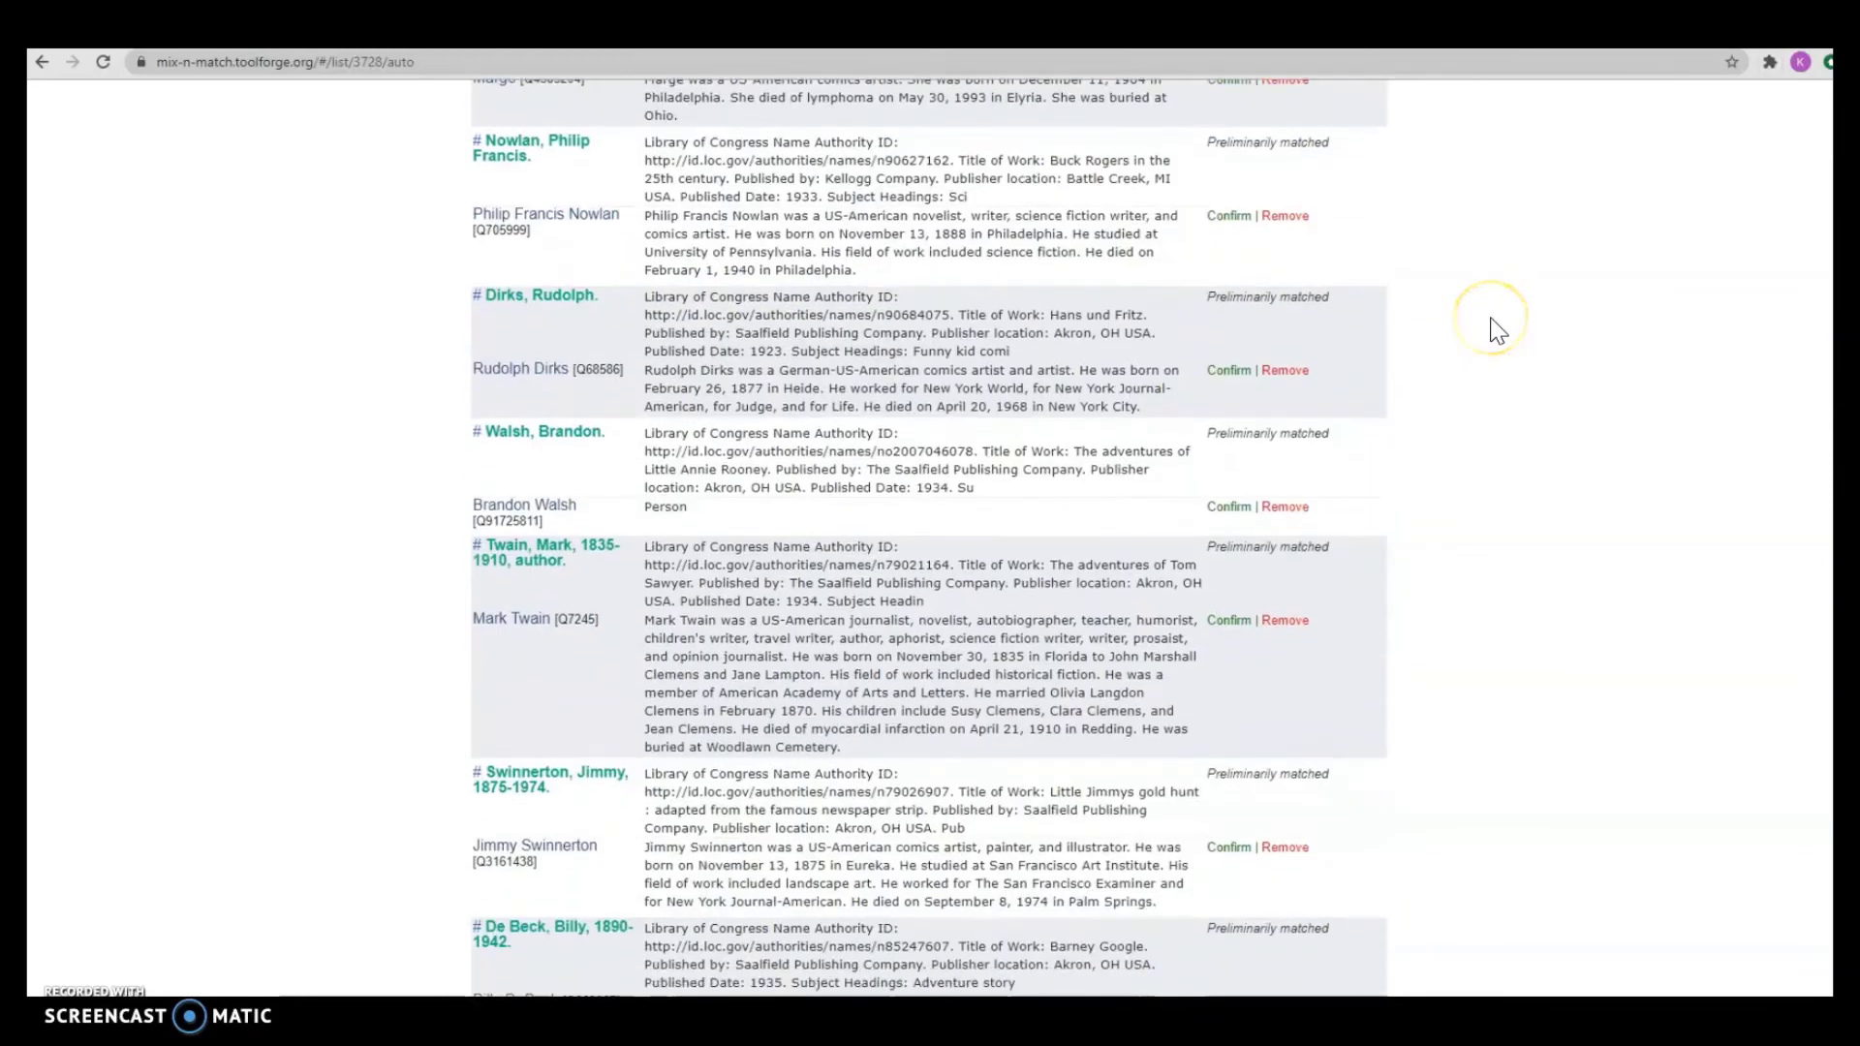
scroll(1498, 329, down, 4)
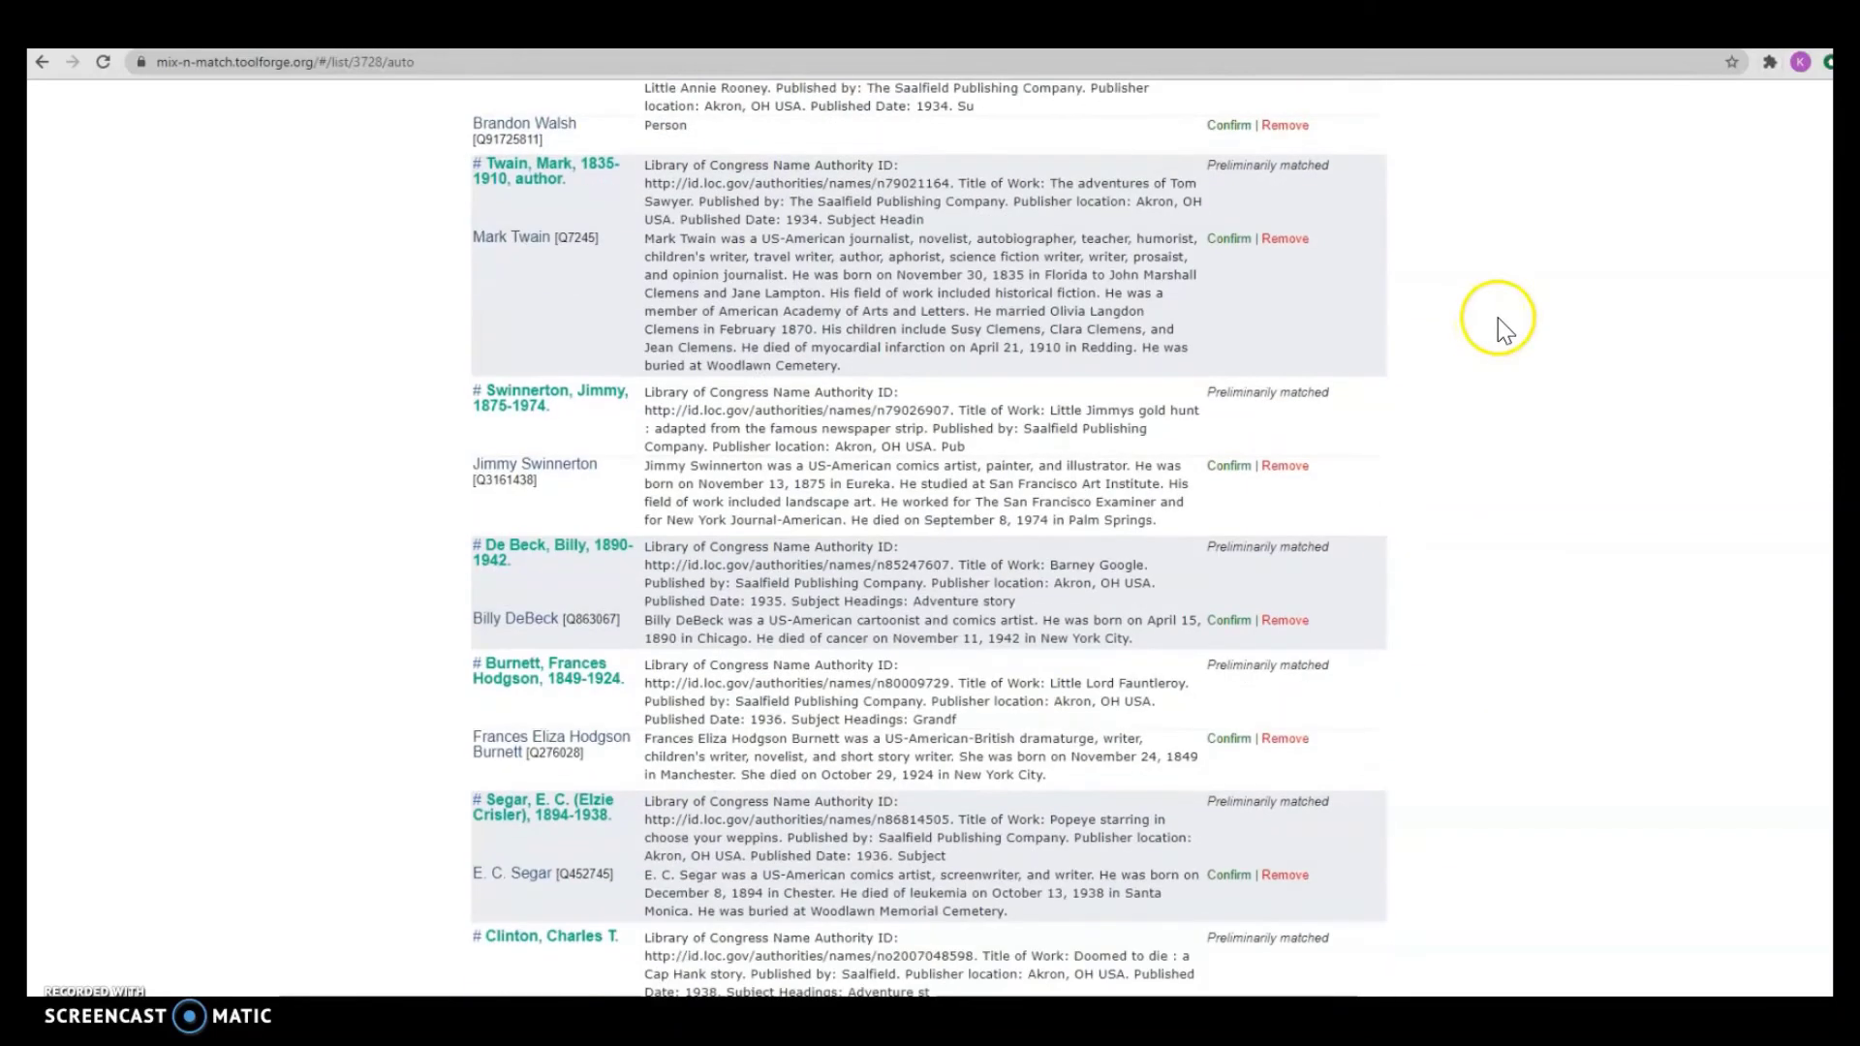
scroll(1498, 330, up, 10)
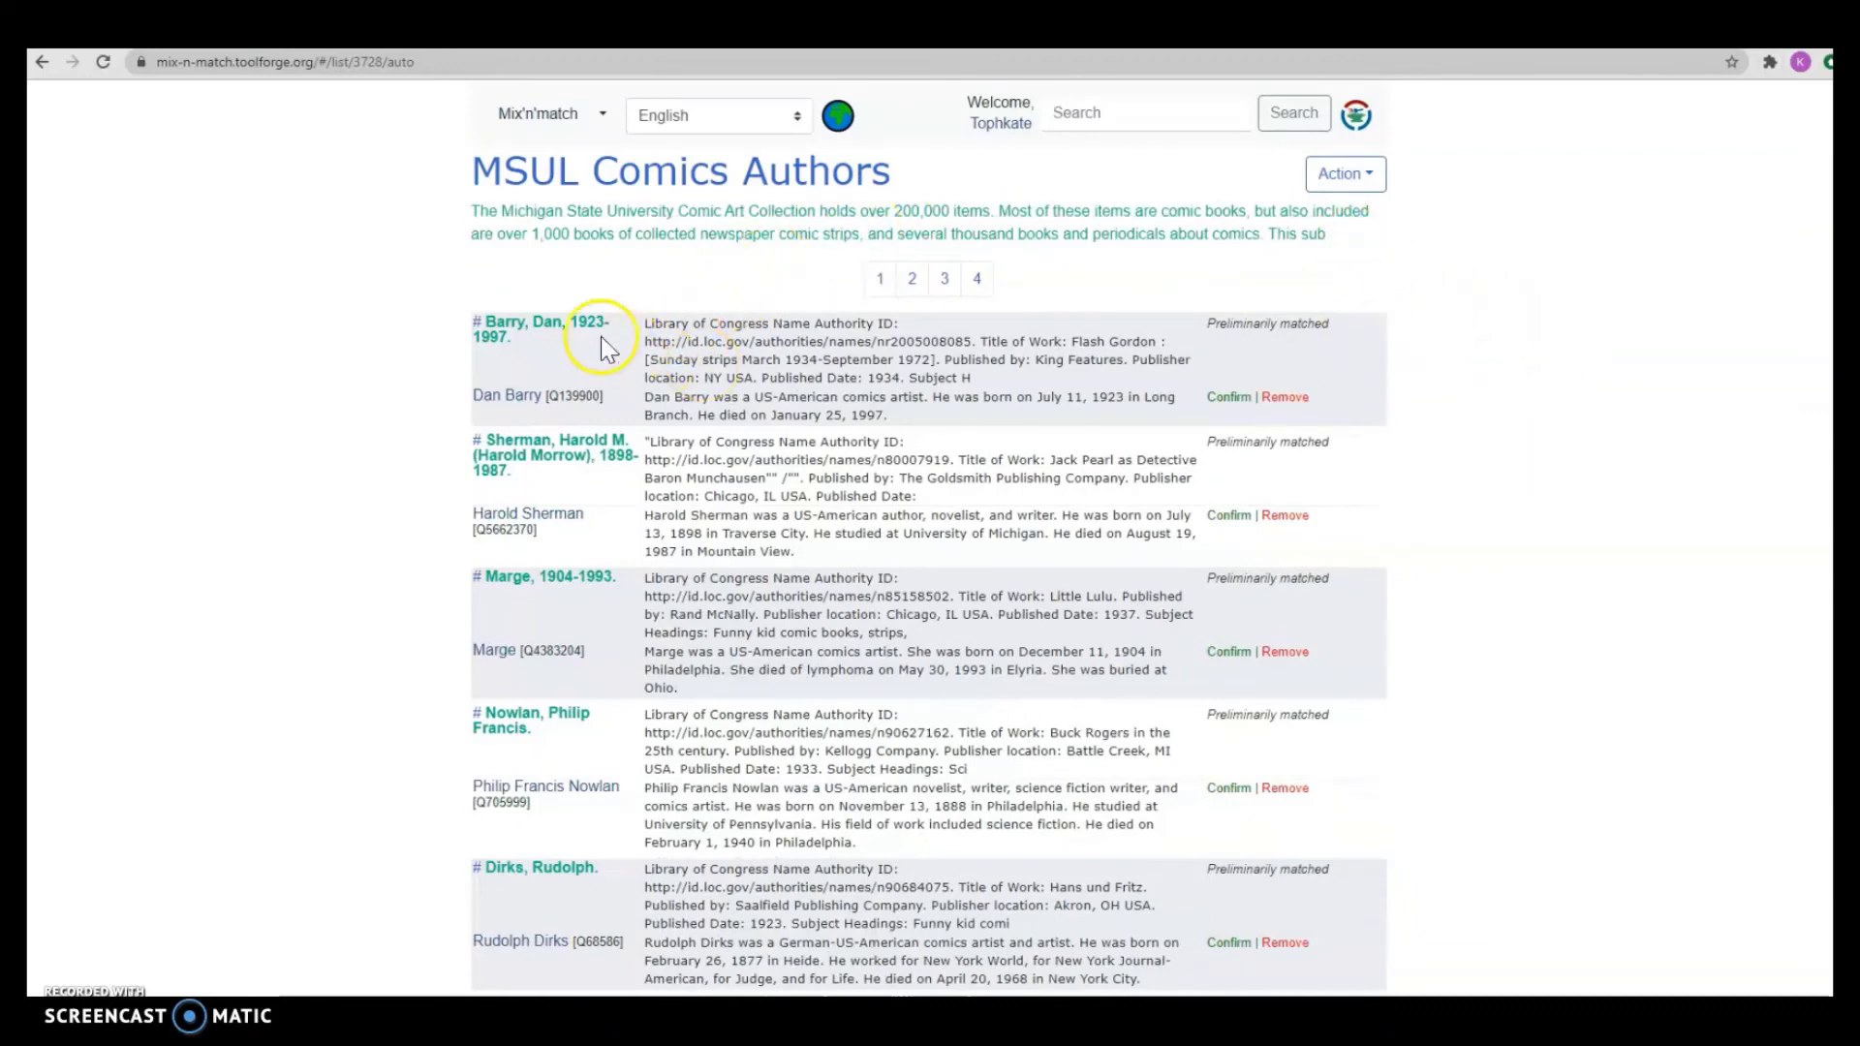
click(563, 338)
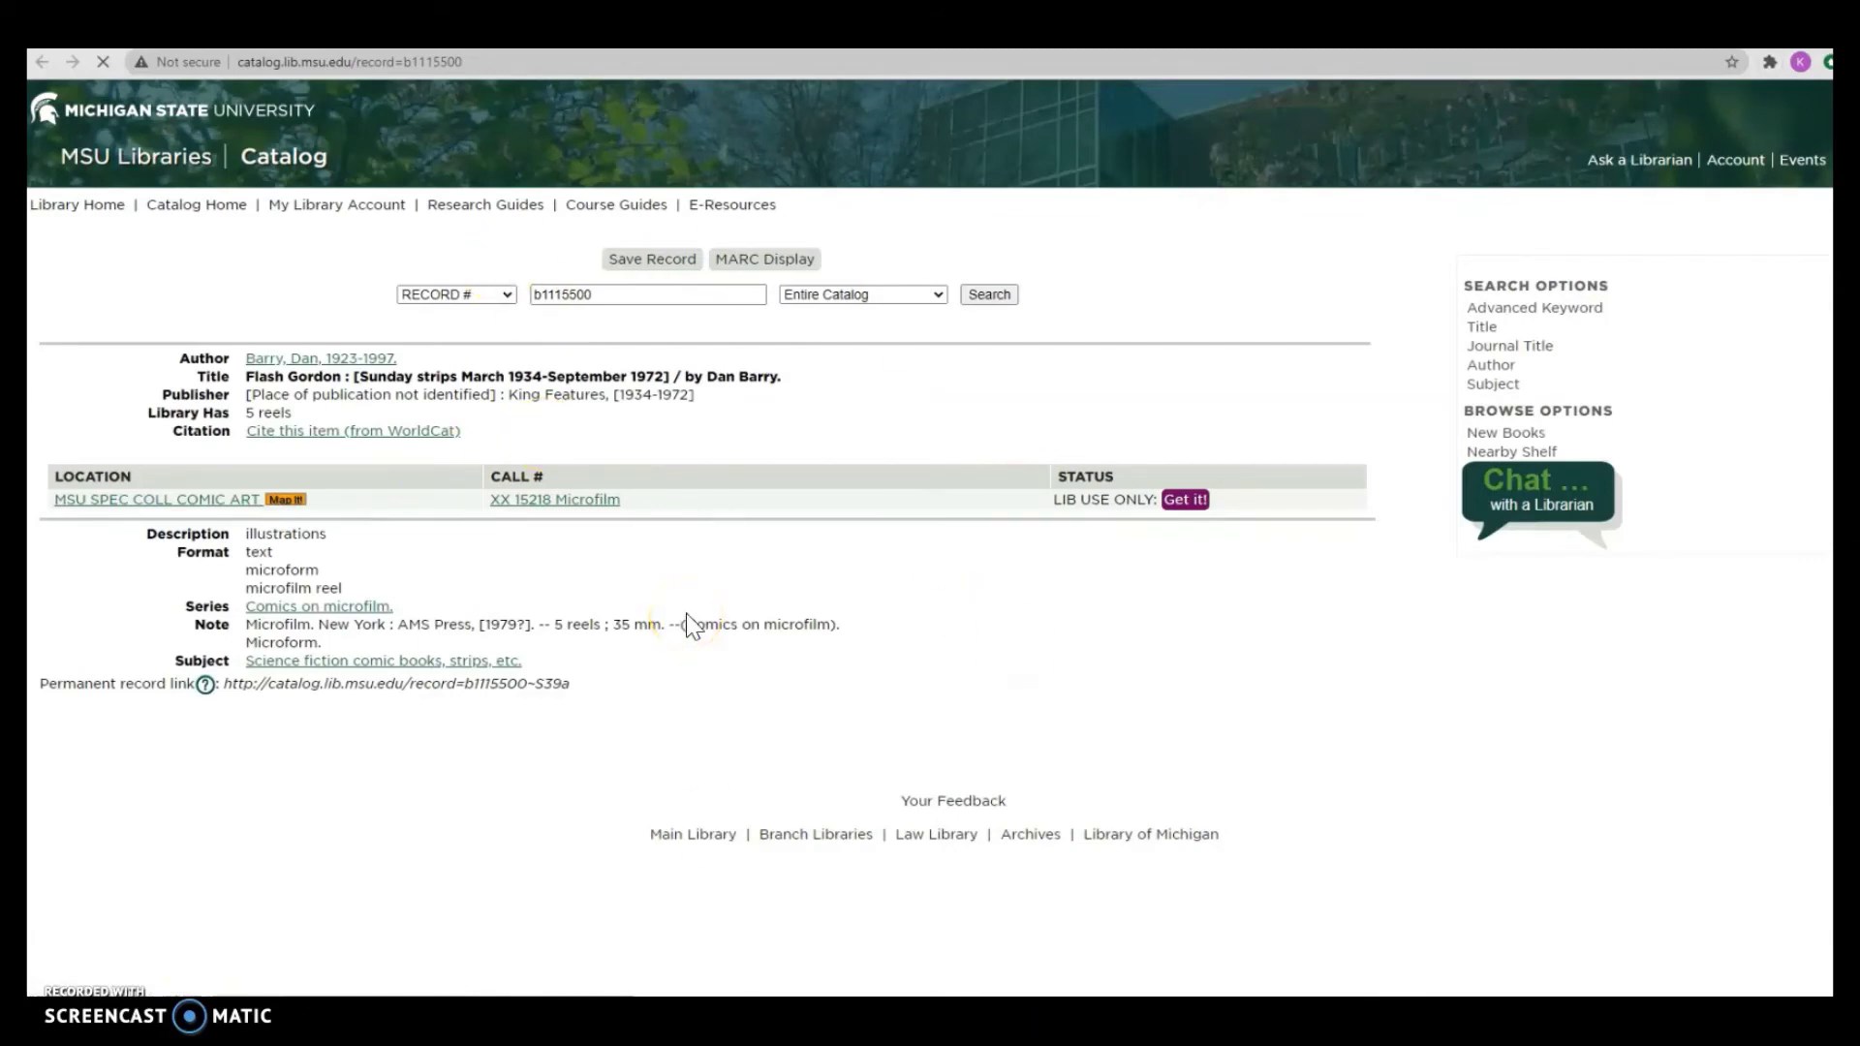
- Review Dan Barry's Flash Gordon microfilm record, then return to the Mix'n'match list proposing Q139900
click(269, 209)
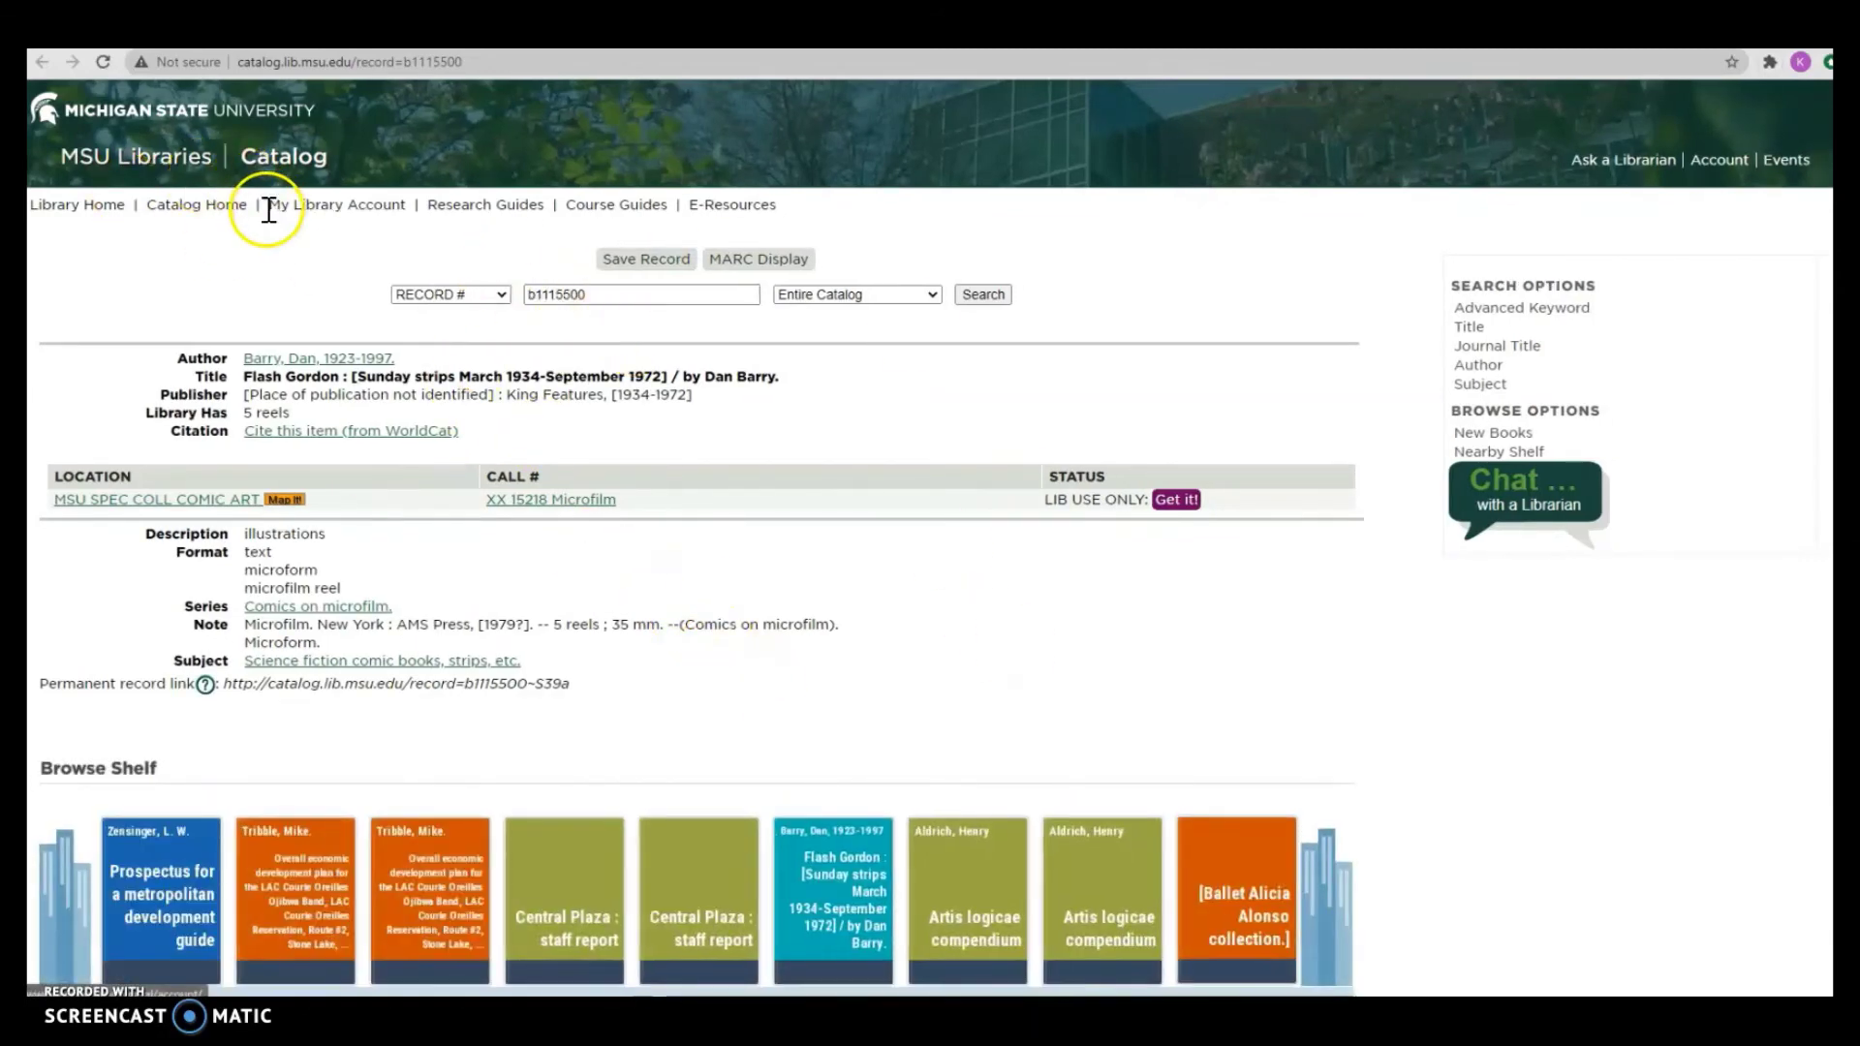
key(ctrl+Tab)
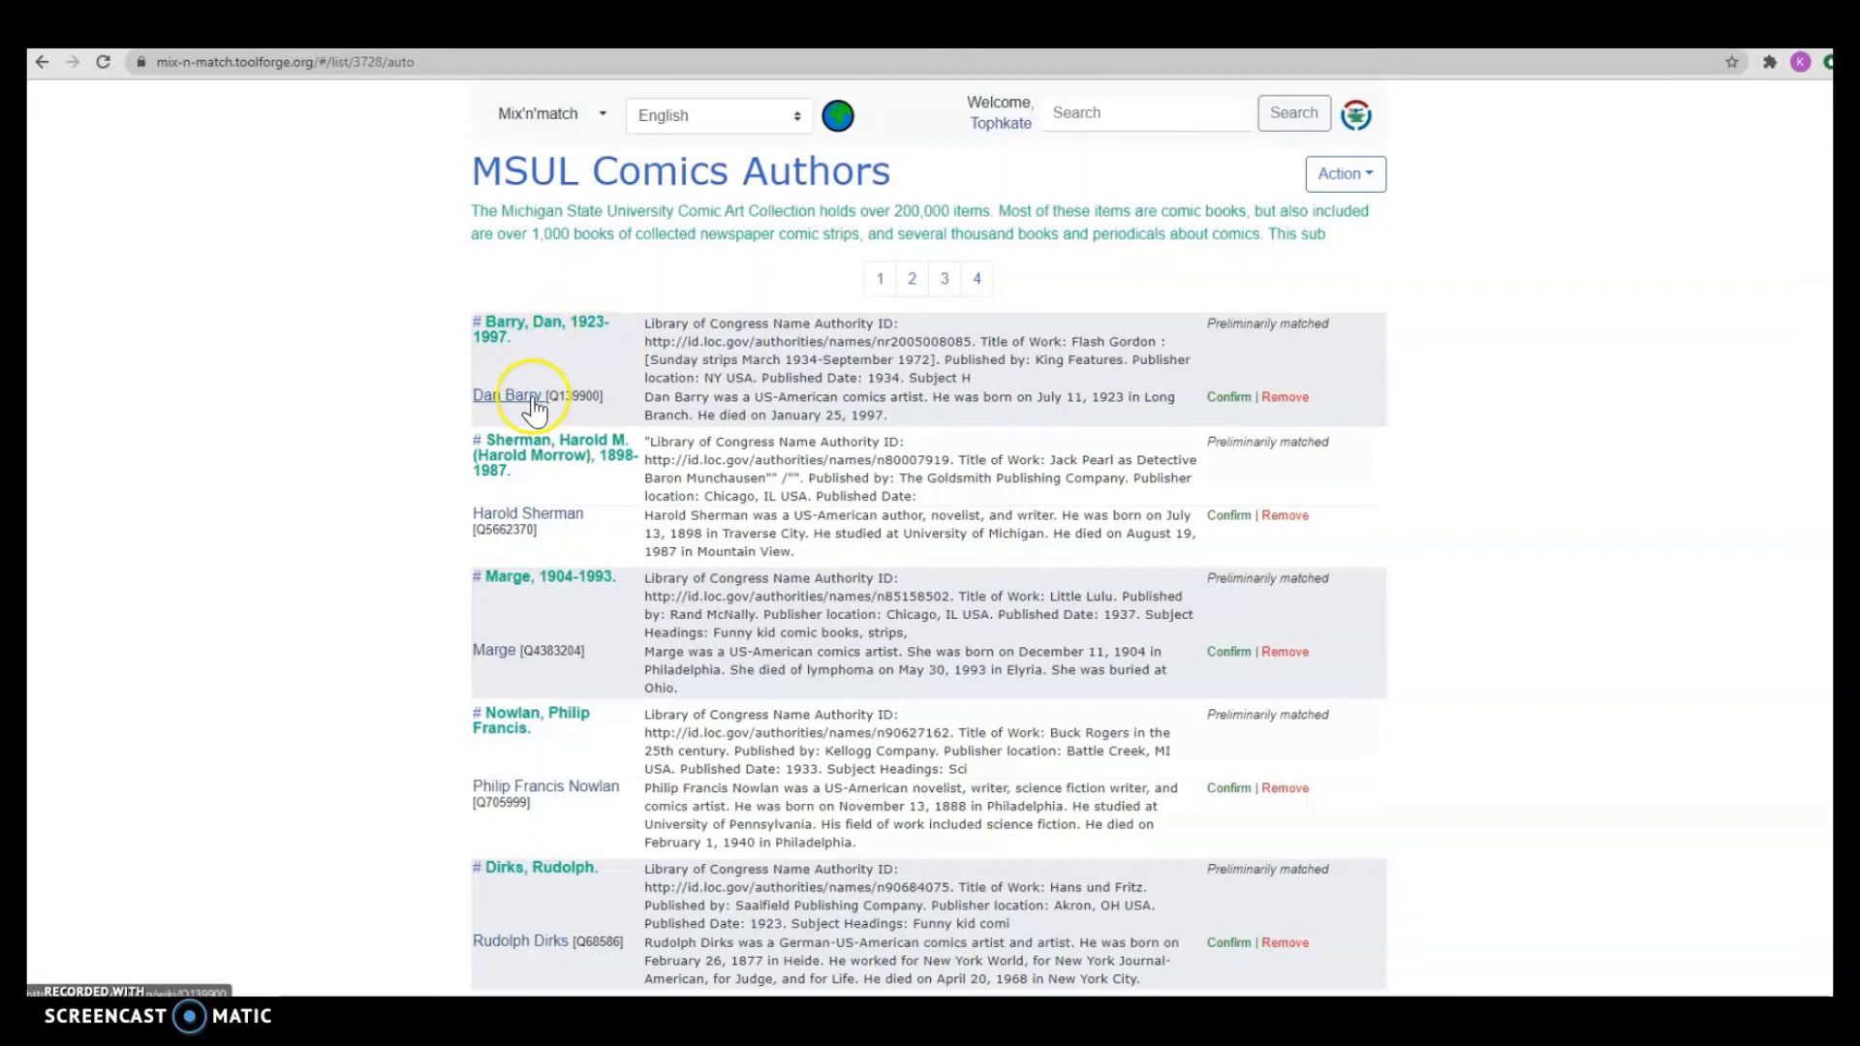
- Confirm the proposed Q139900 (Dan Barry) match on the first entry and scan the remaining list
click(1229, 398)
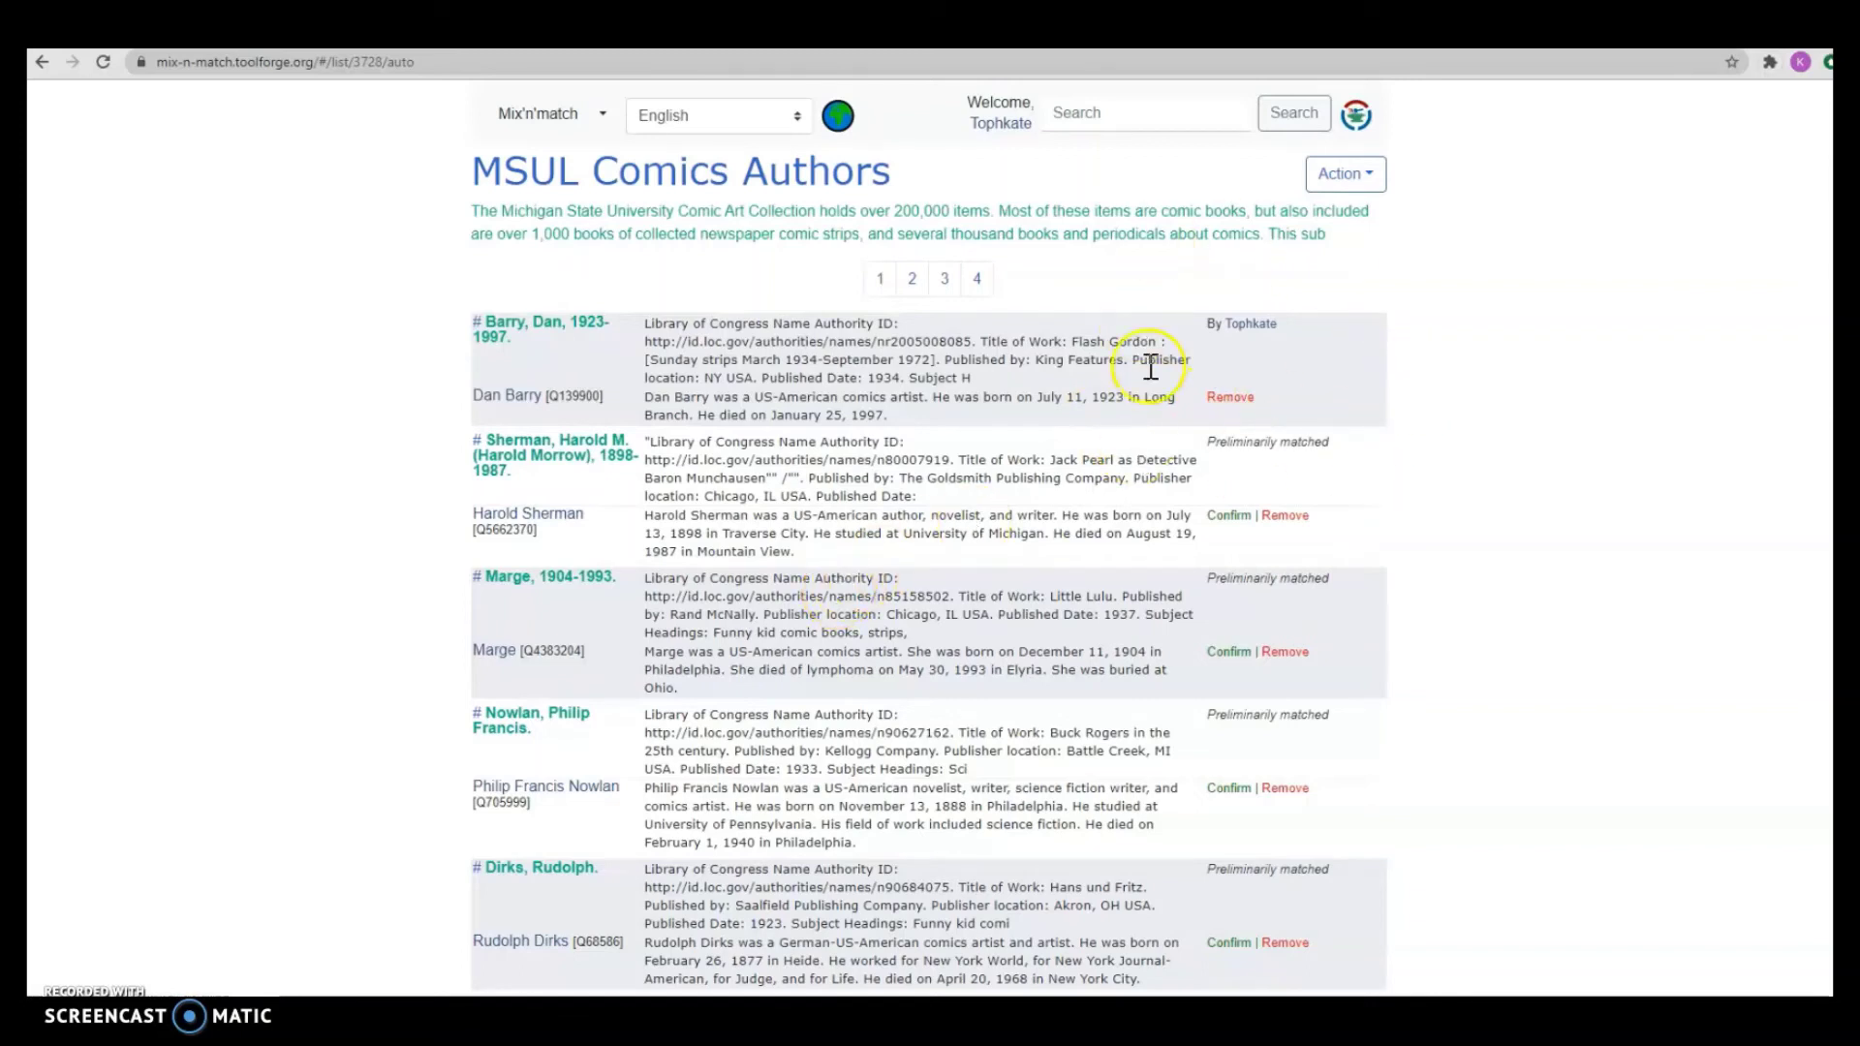
scroll(1388, 368, down, 2)
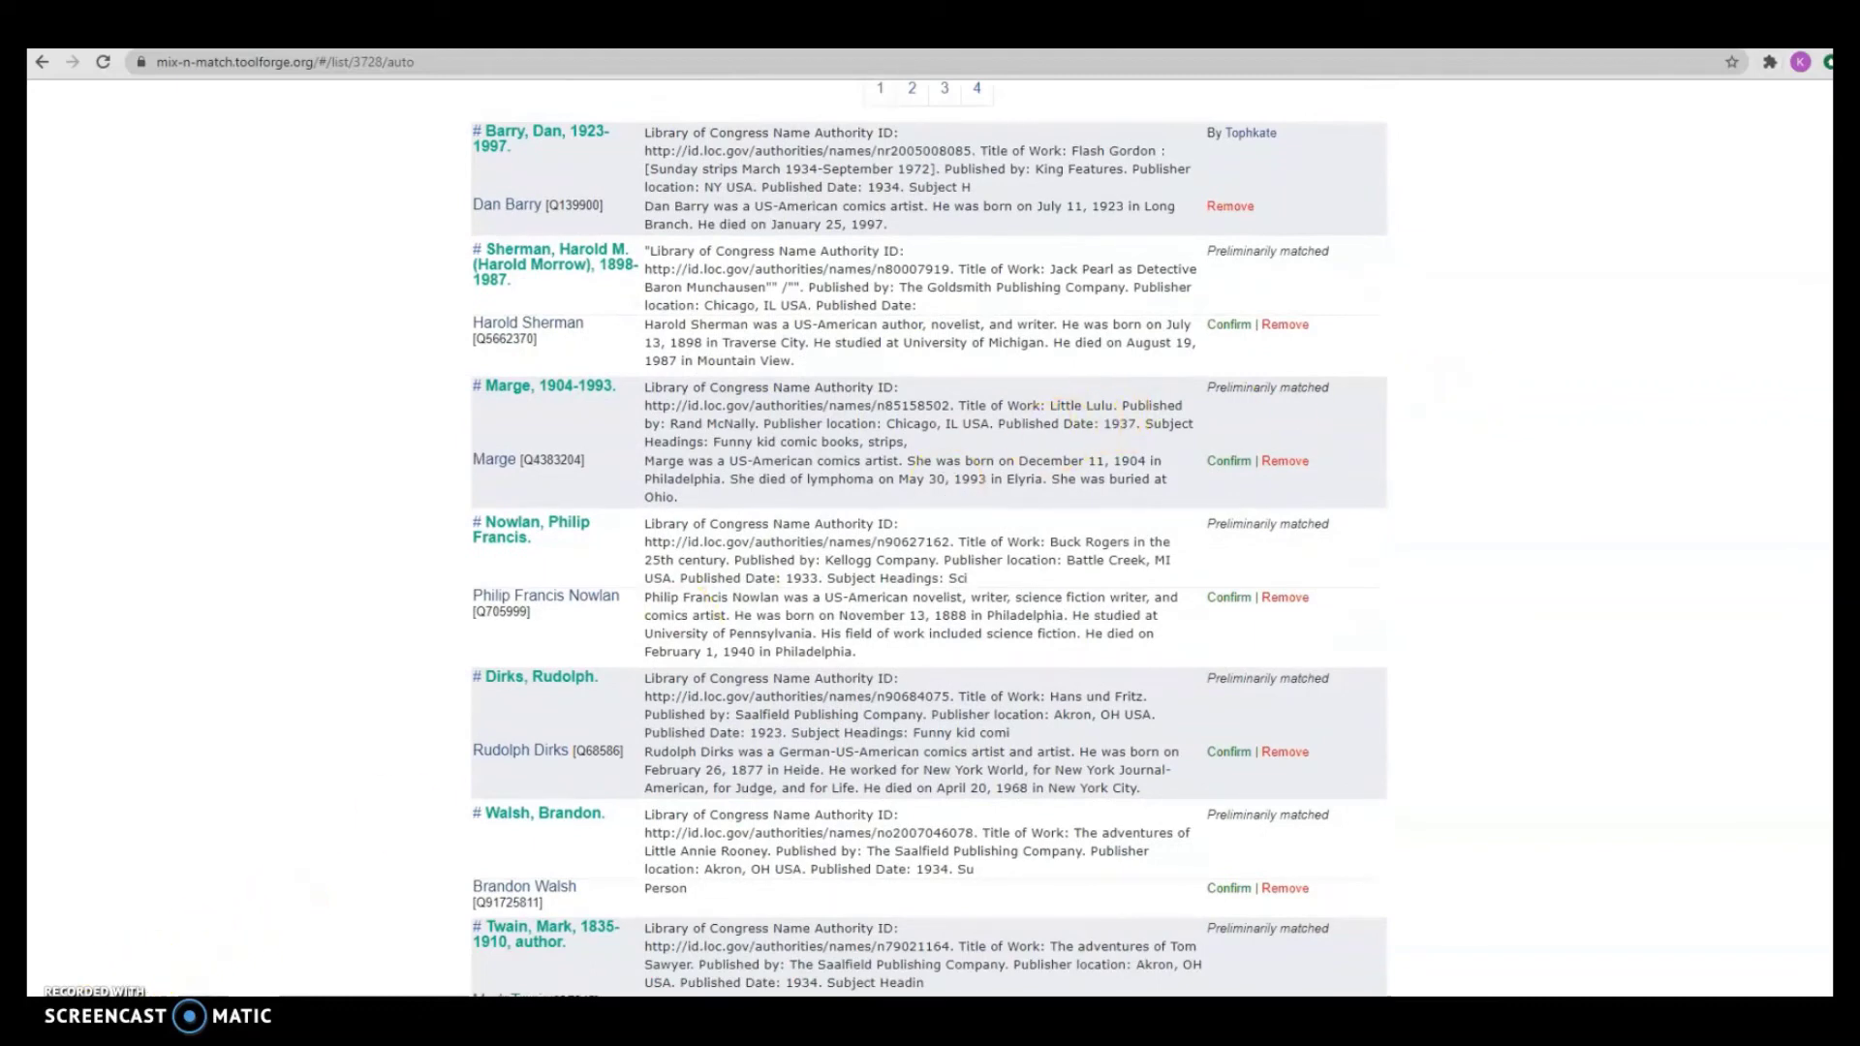
scroll(1540, 174, up, 2)
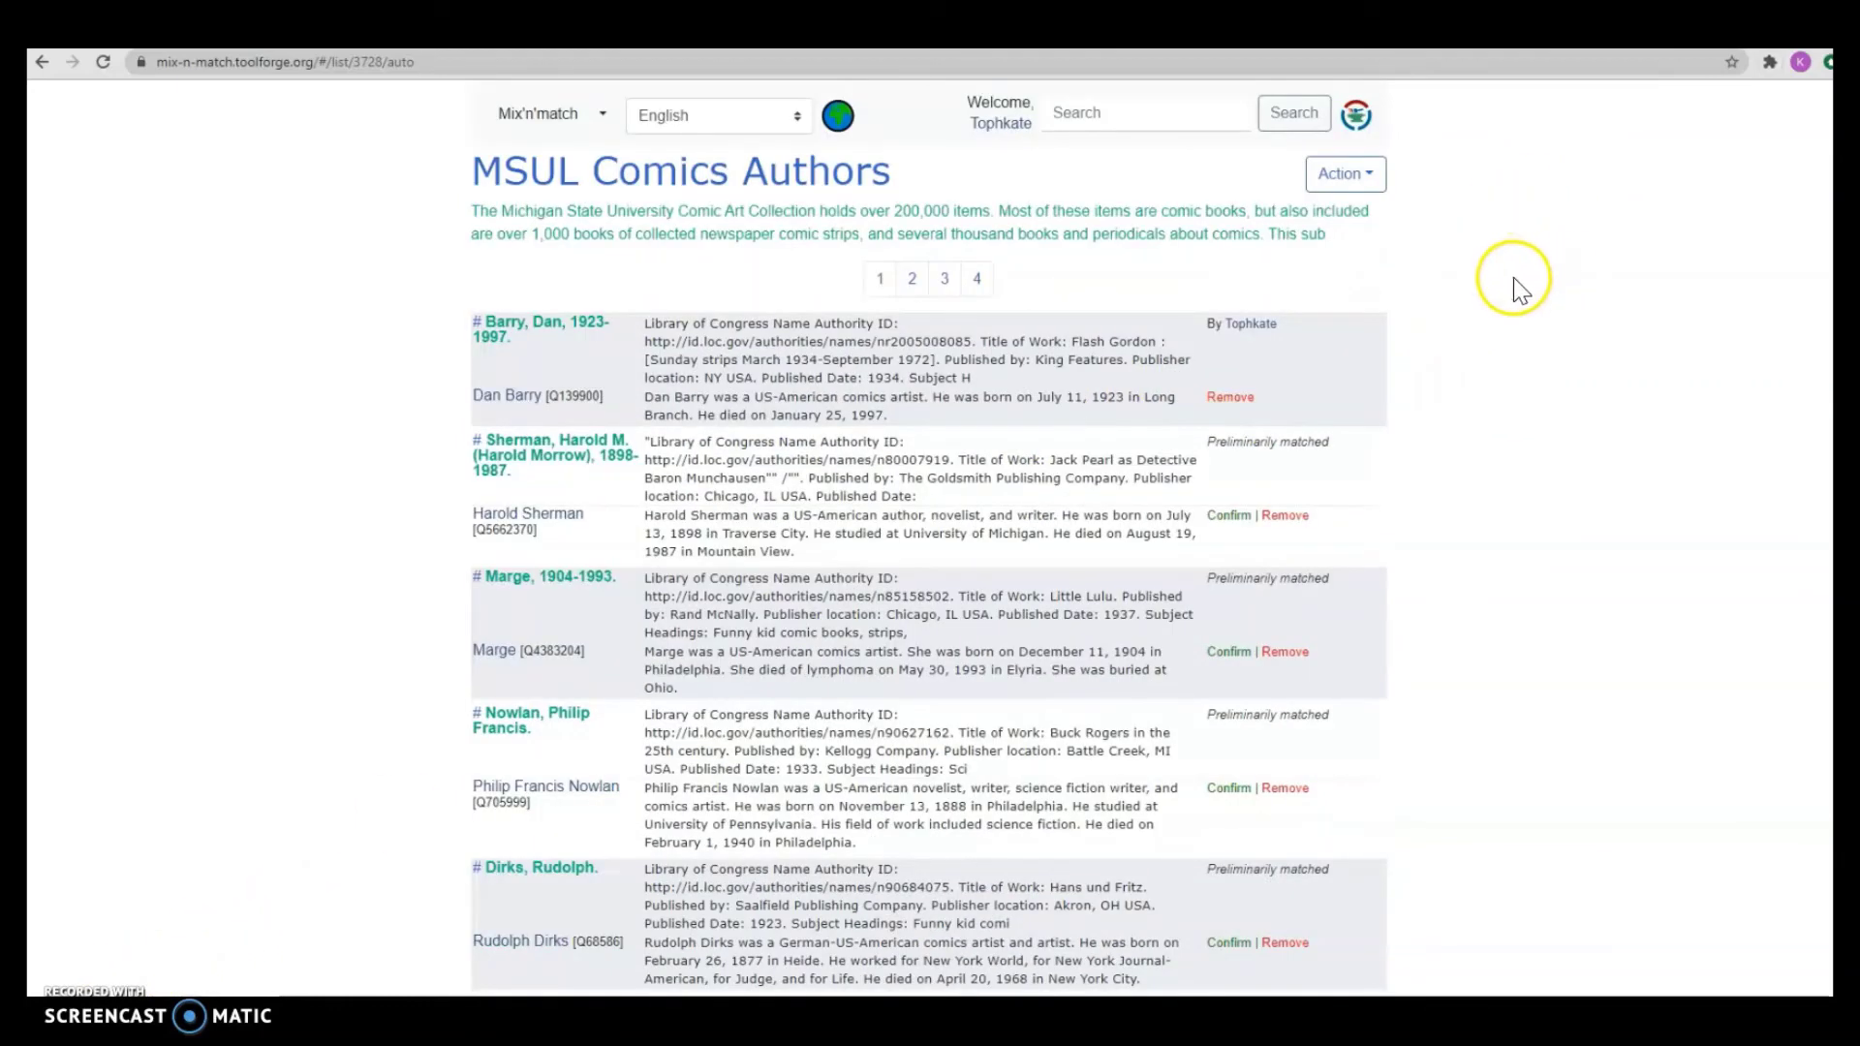
scroll(1513, 277, down, 4)
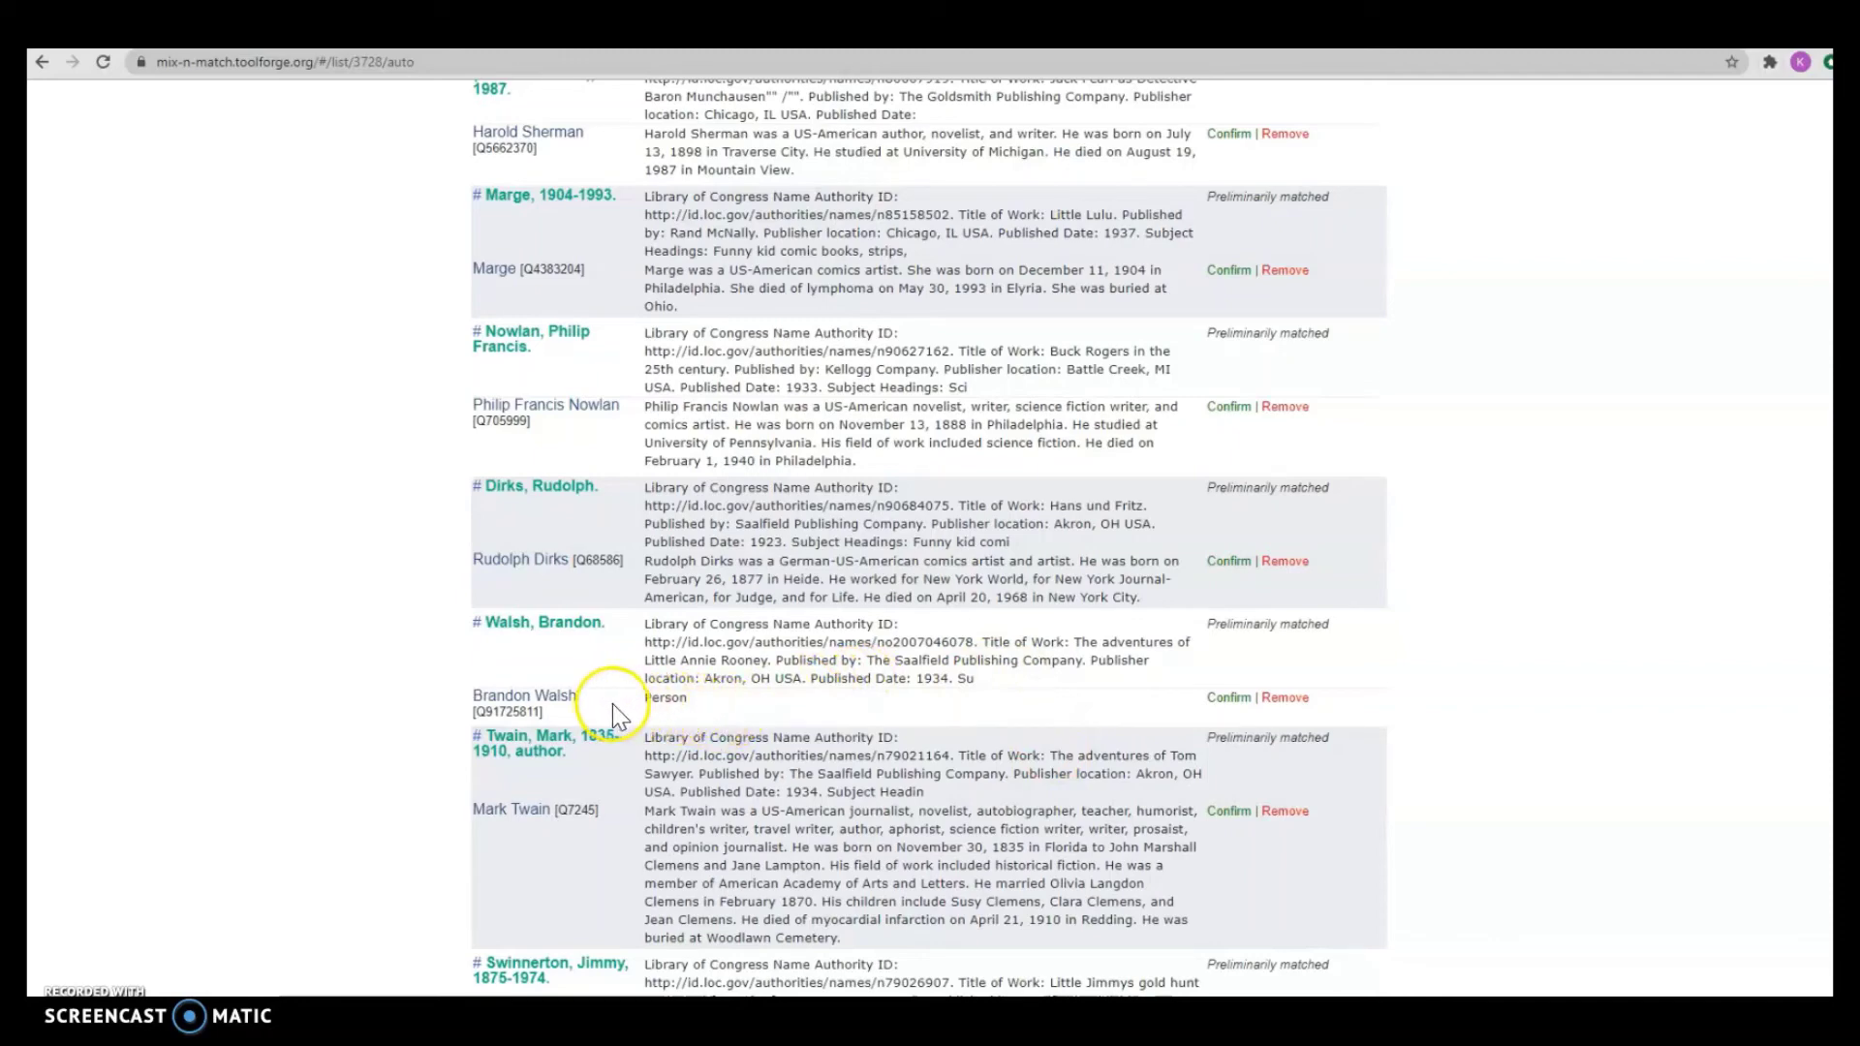
- Inspect proposed item Q91725811, Brandon Walsh, a researcher rather than a comics creator, then return
click(559, 707)
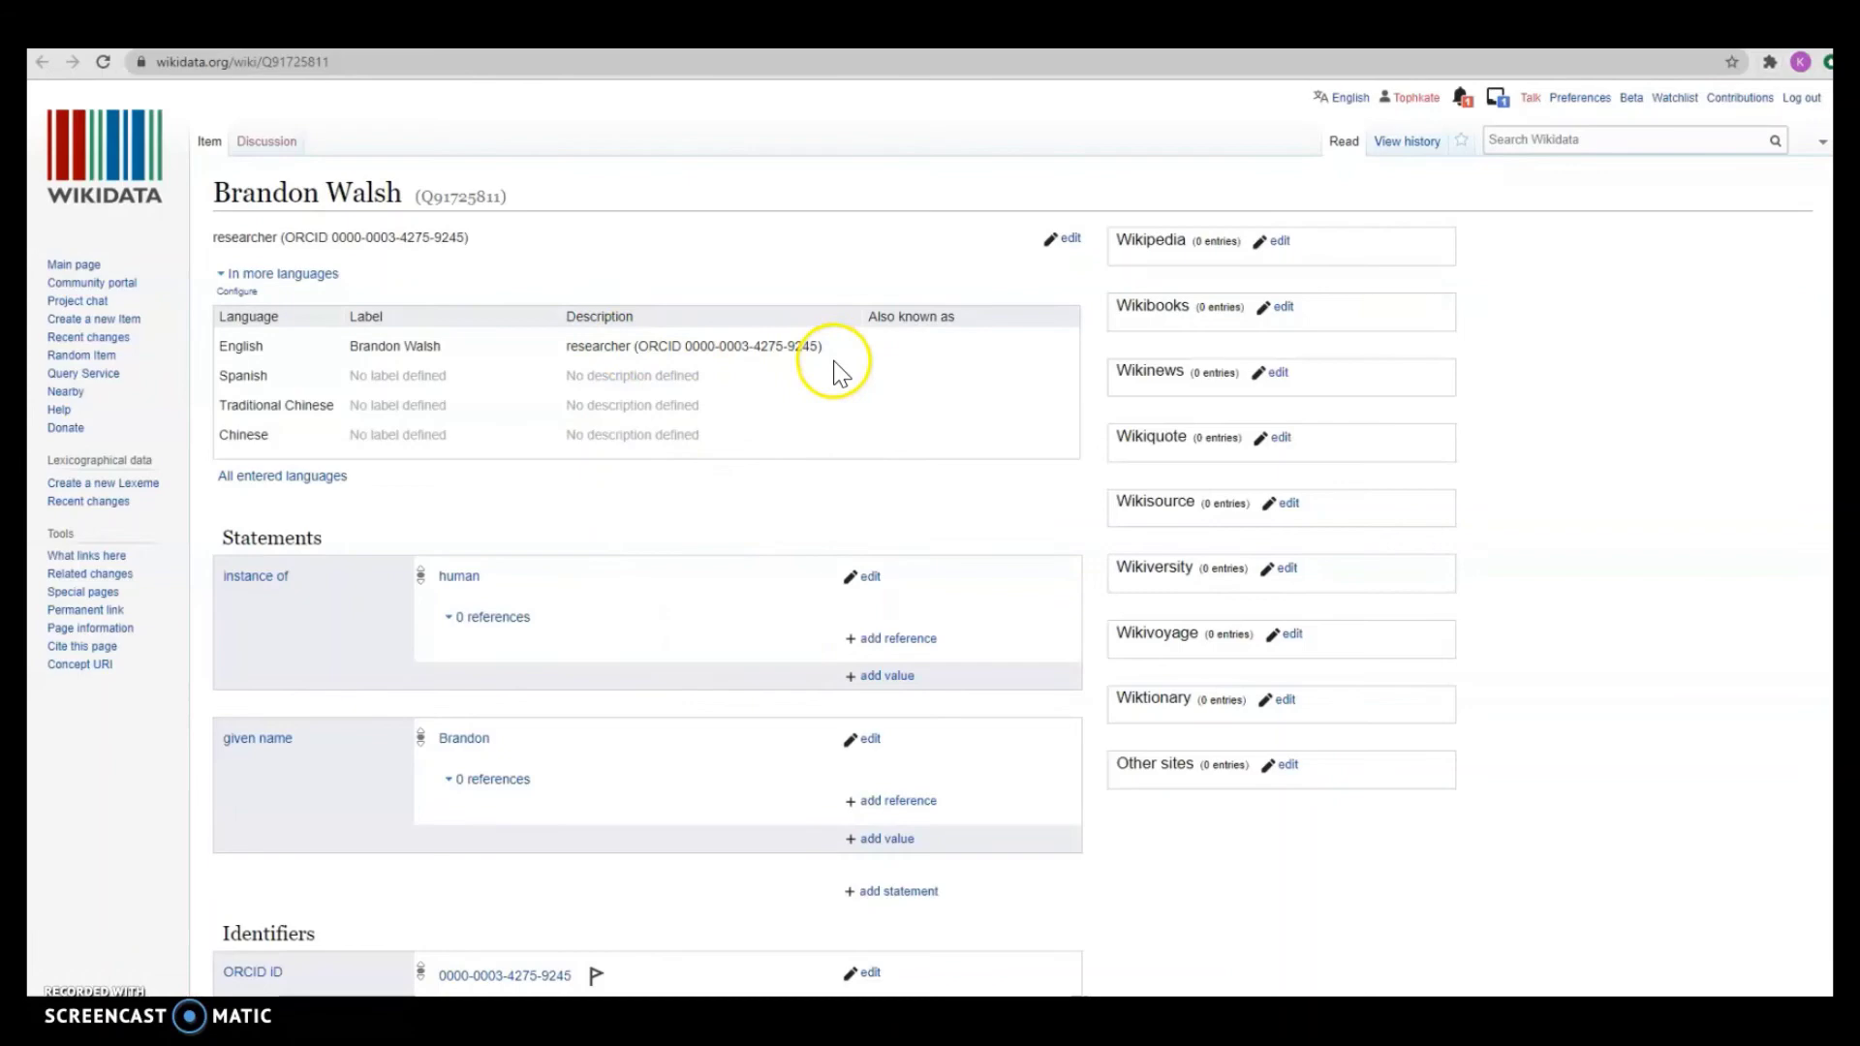
scroll(833, 362, down, 3)
scroll(832, 363, up, 3)
key(ctrl+Tab)
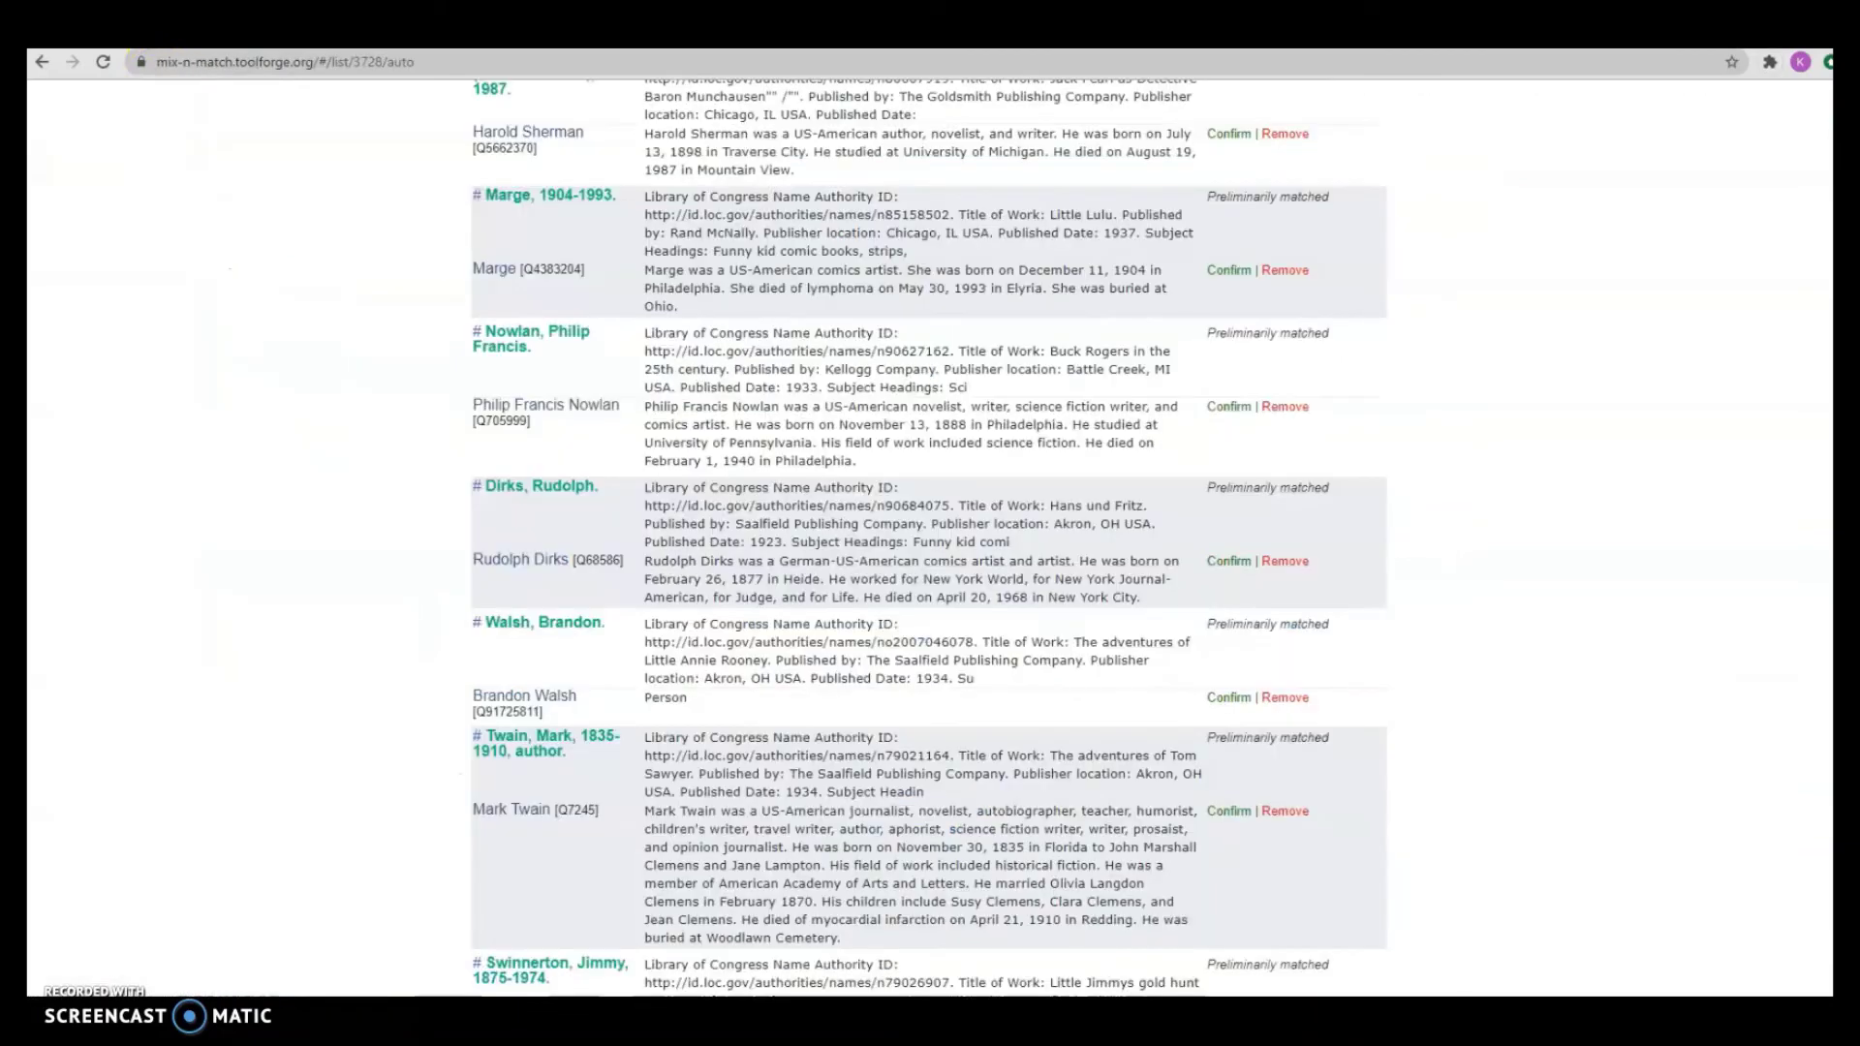
click(1285, 563)
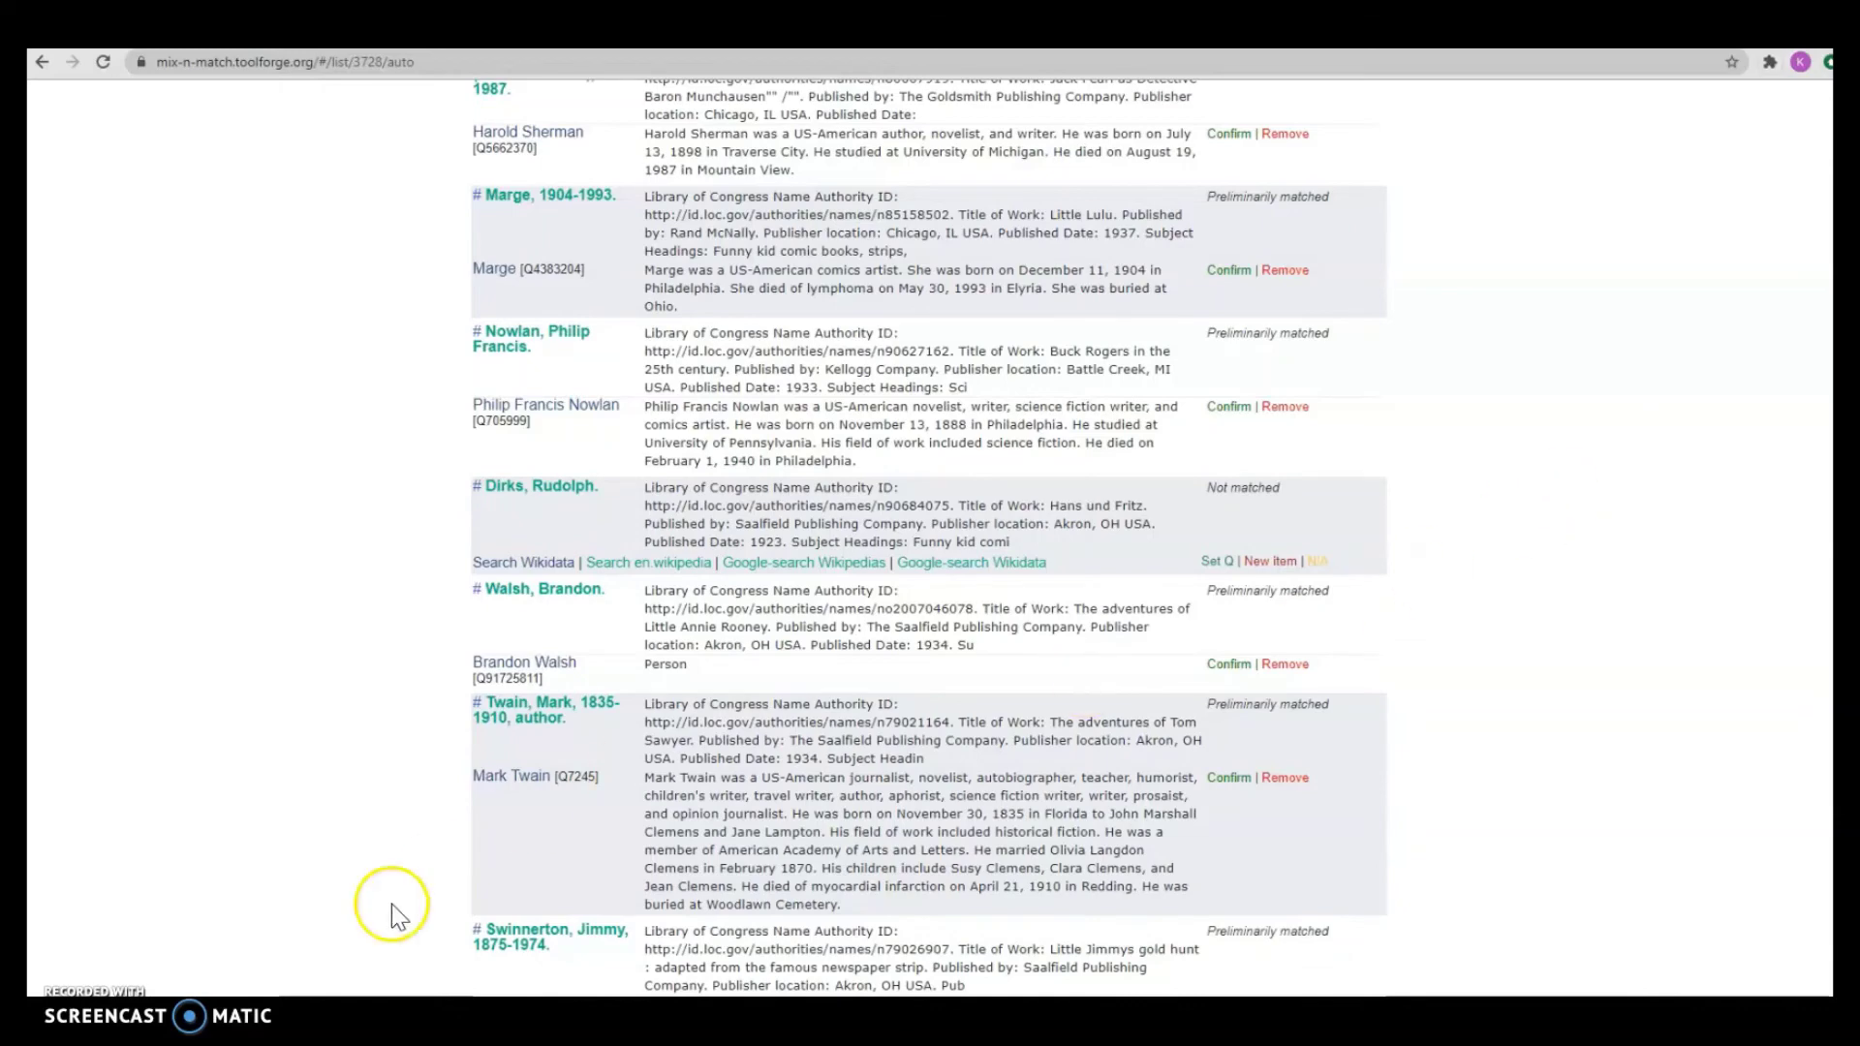
scroll(1480, 523, up, 4)
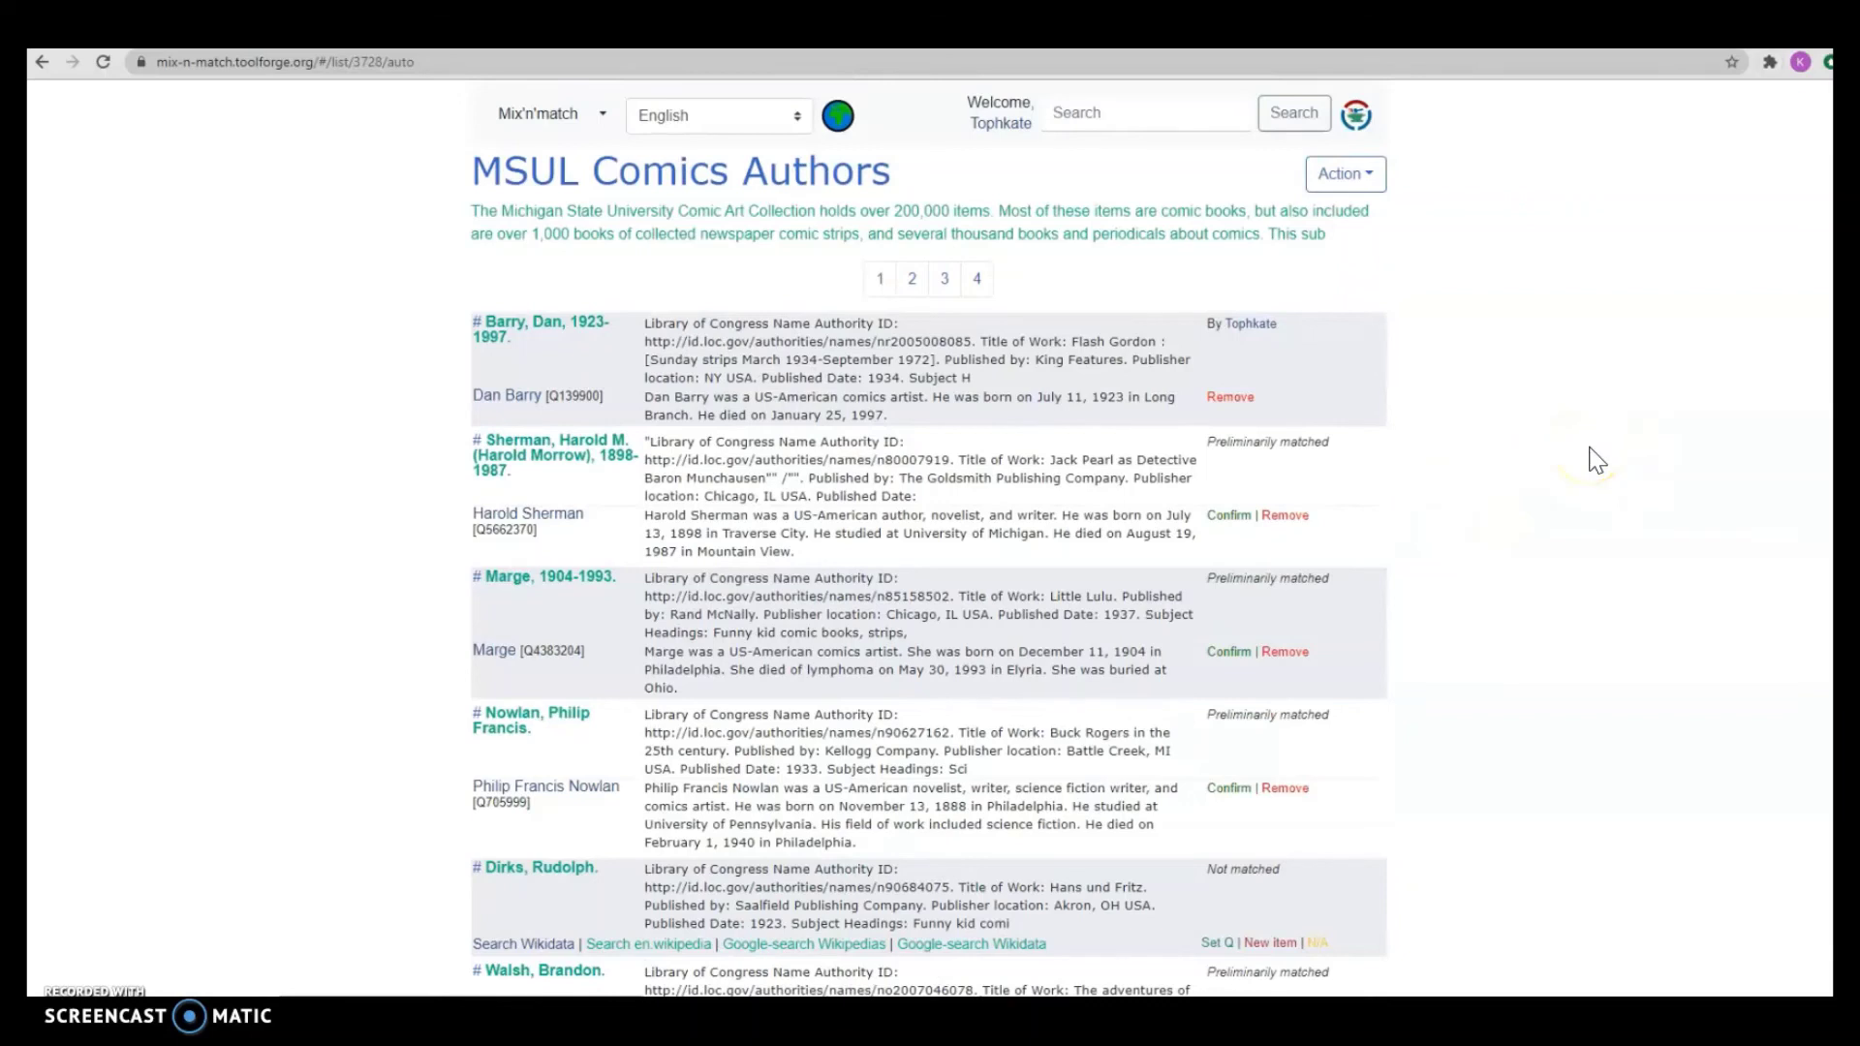
- Open the catalog overview and list the 74 unmatched entries, starting with the 1891–1981 creator
click(848, 166)
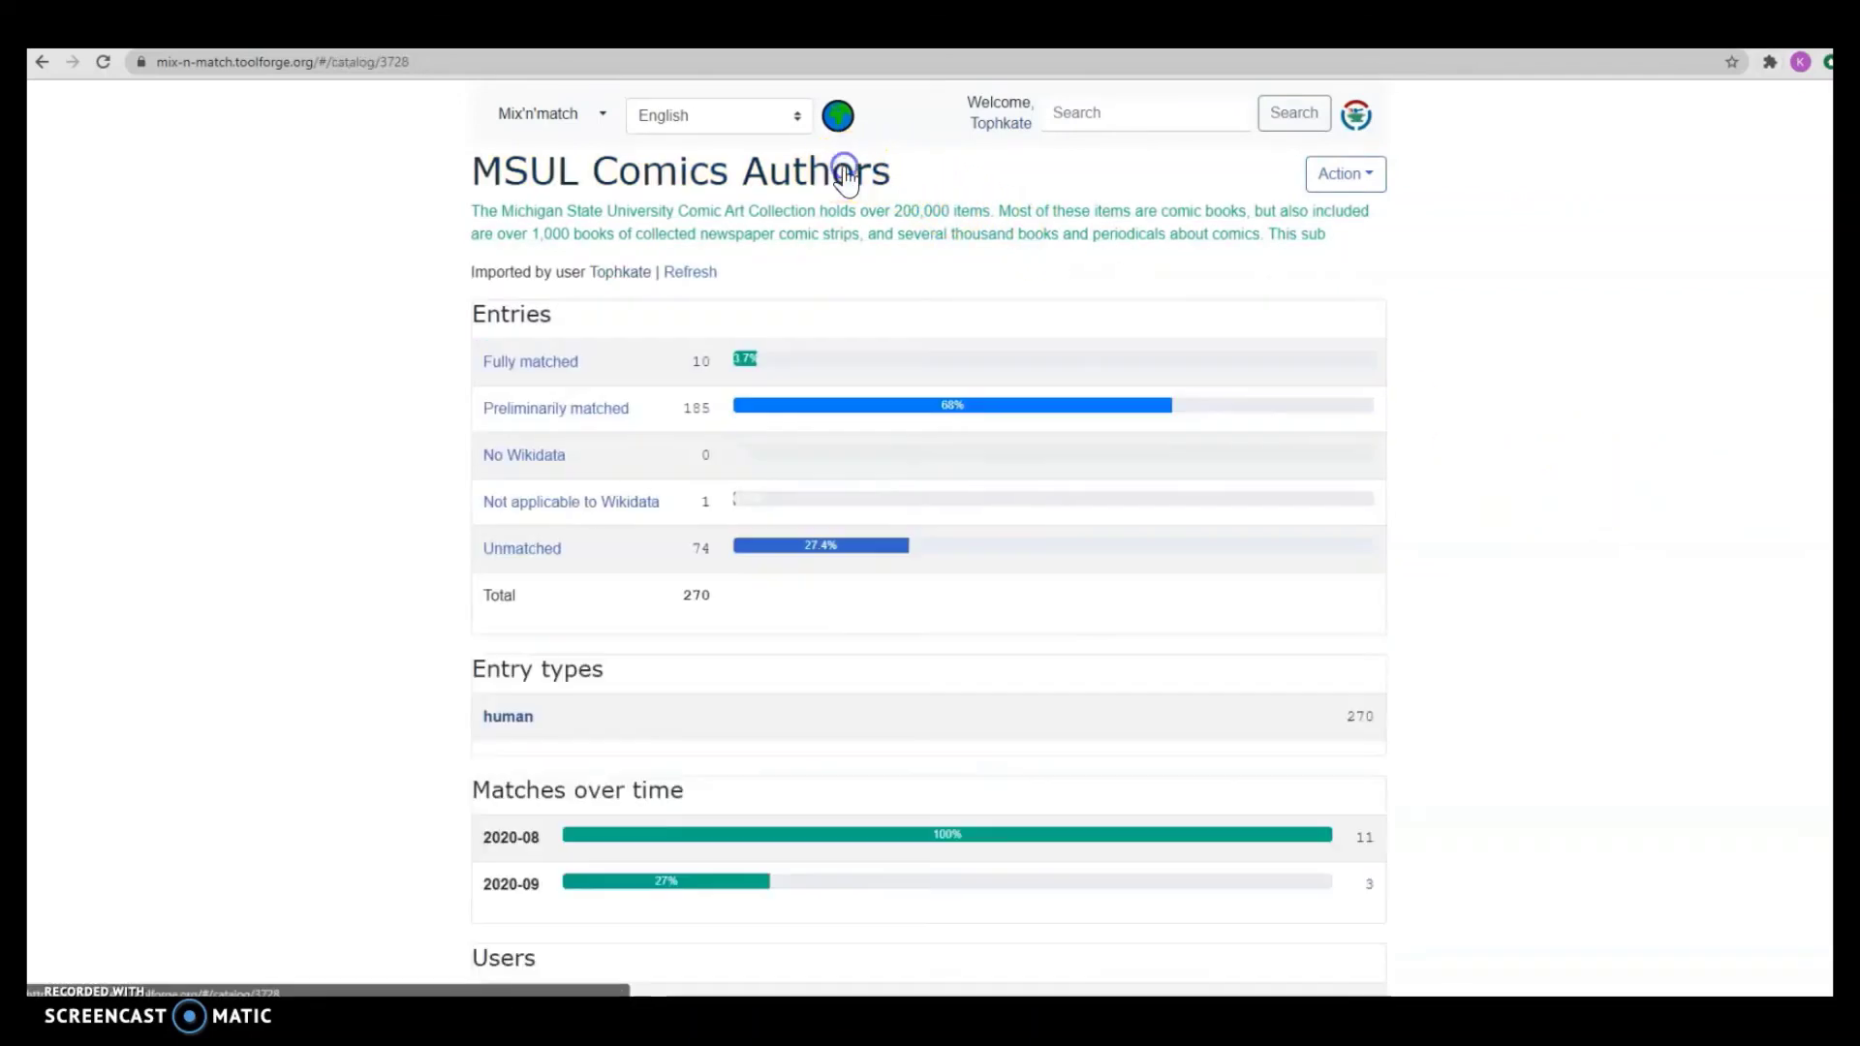
click(514, 549)
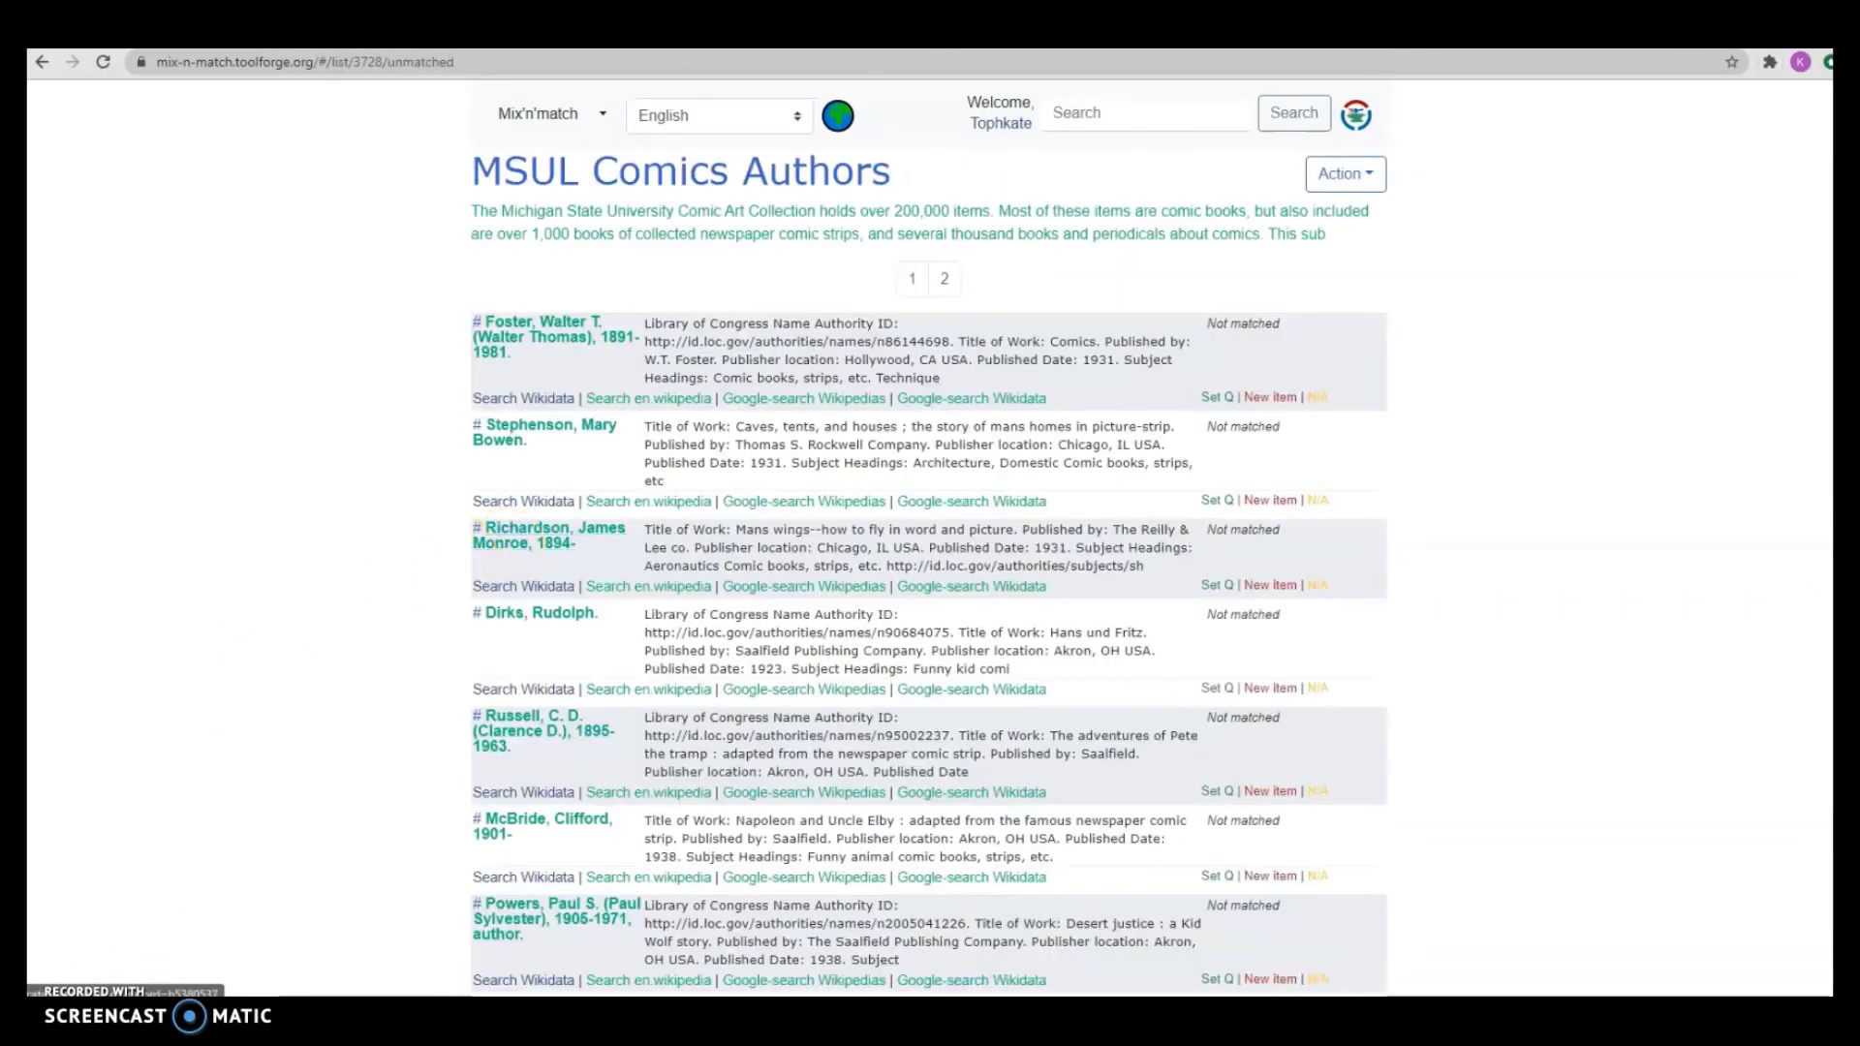
click(1473, 395)
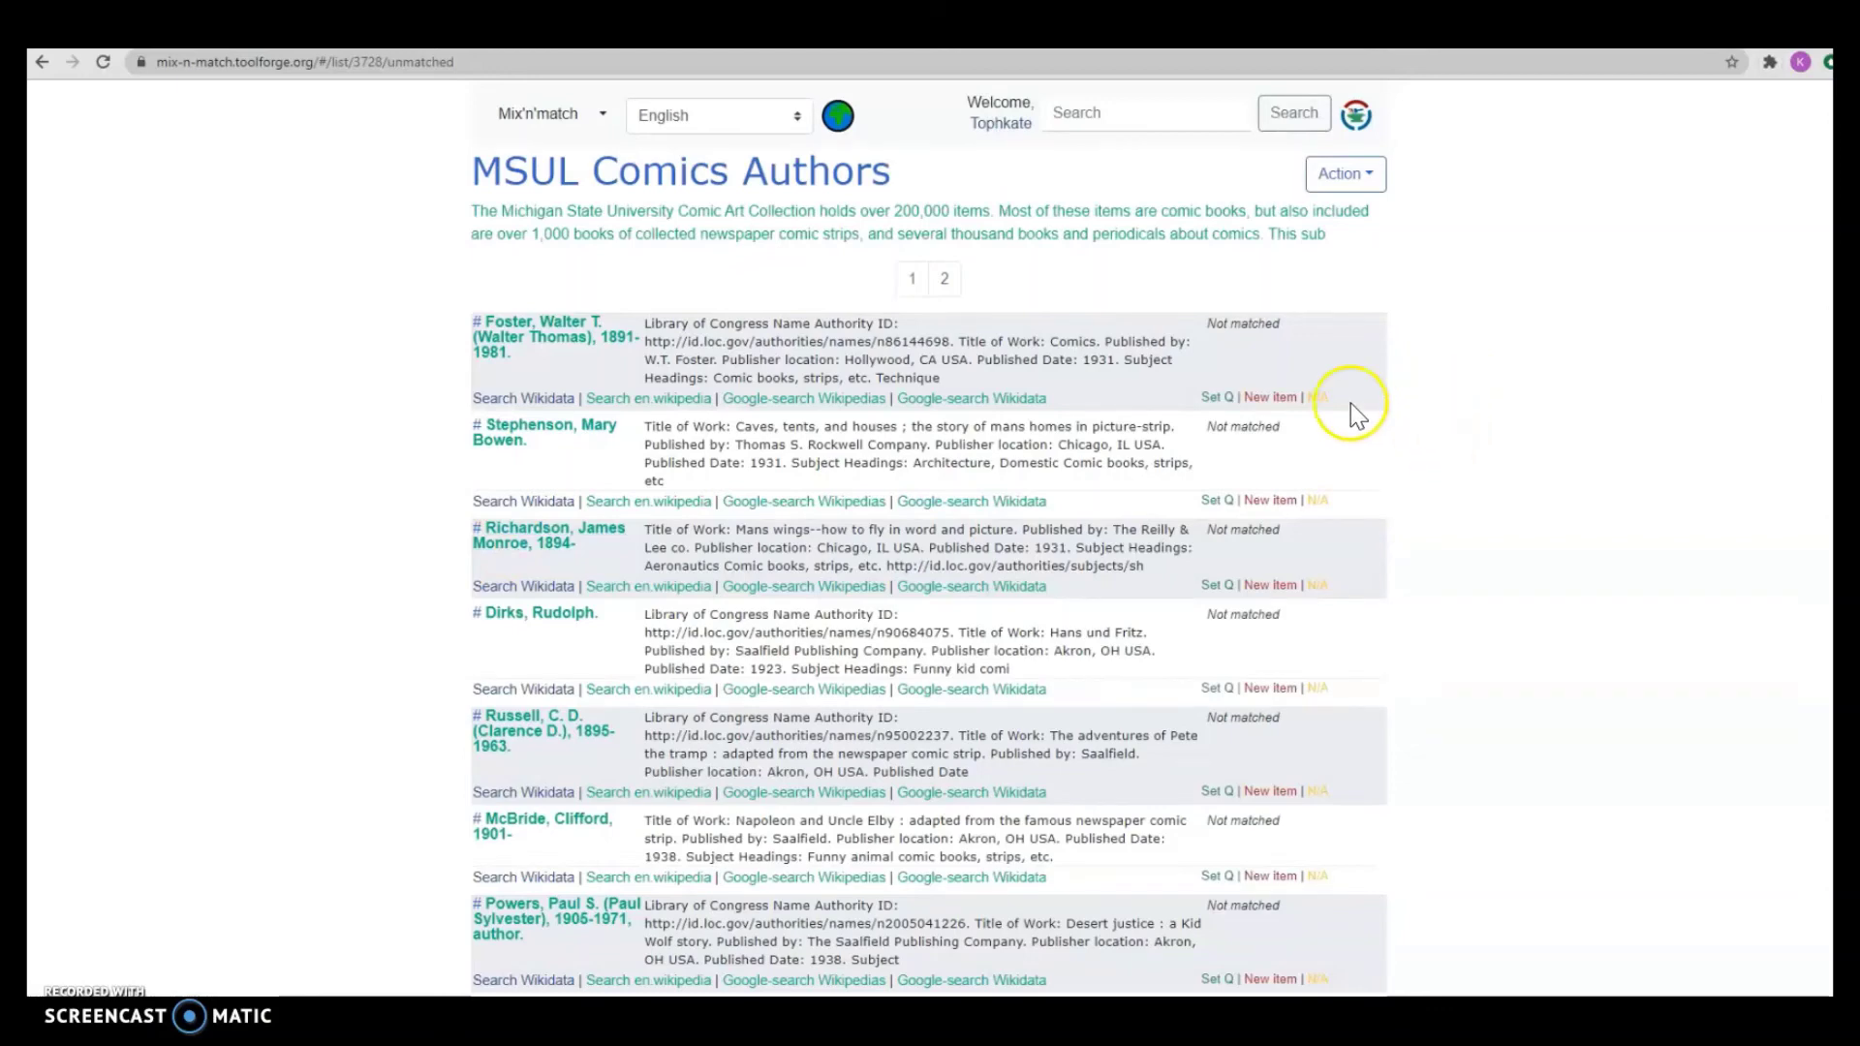
scroll(1534, 424, down, 2)
scroll(1536, 429, down, 1)
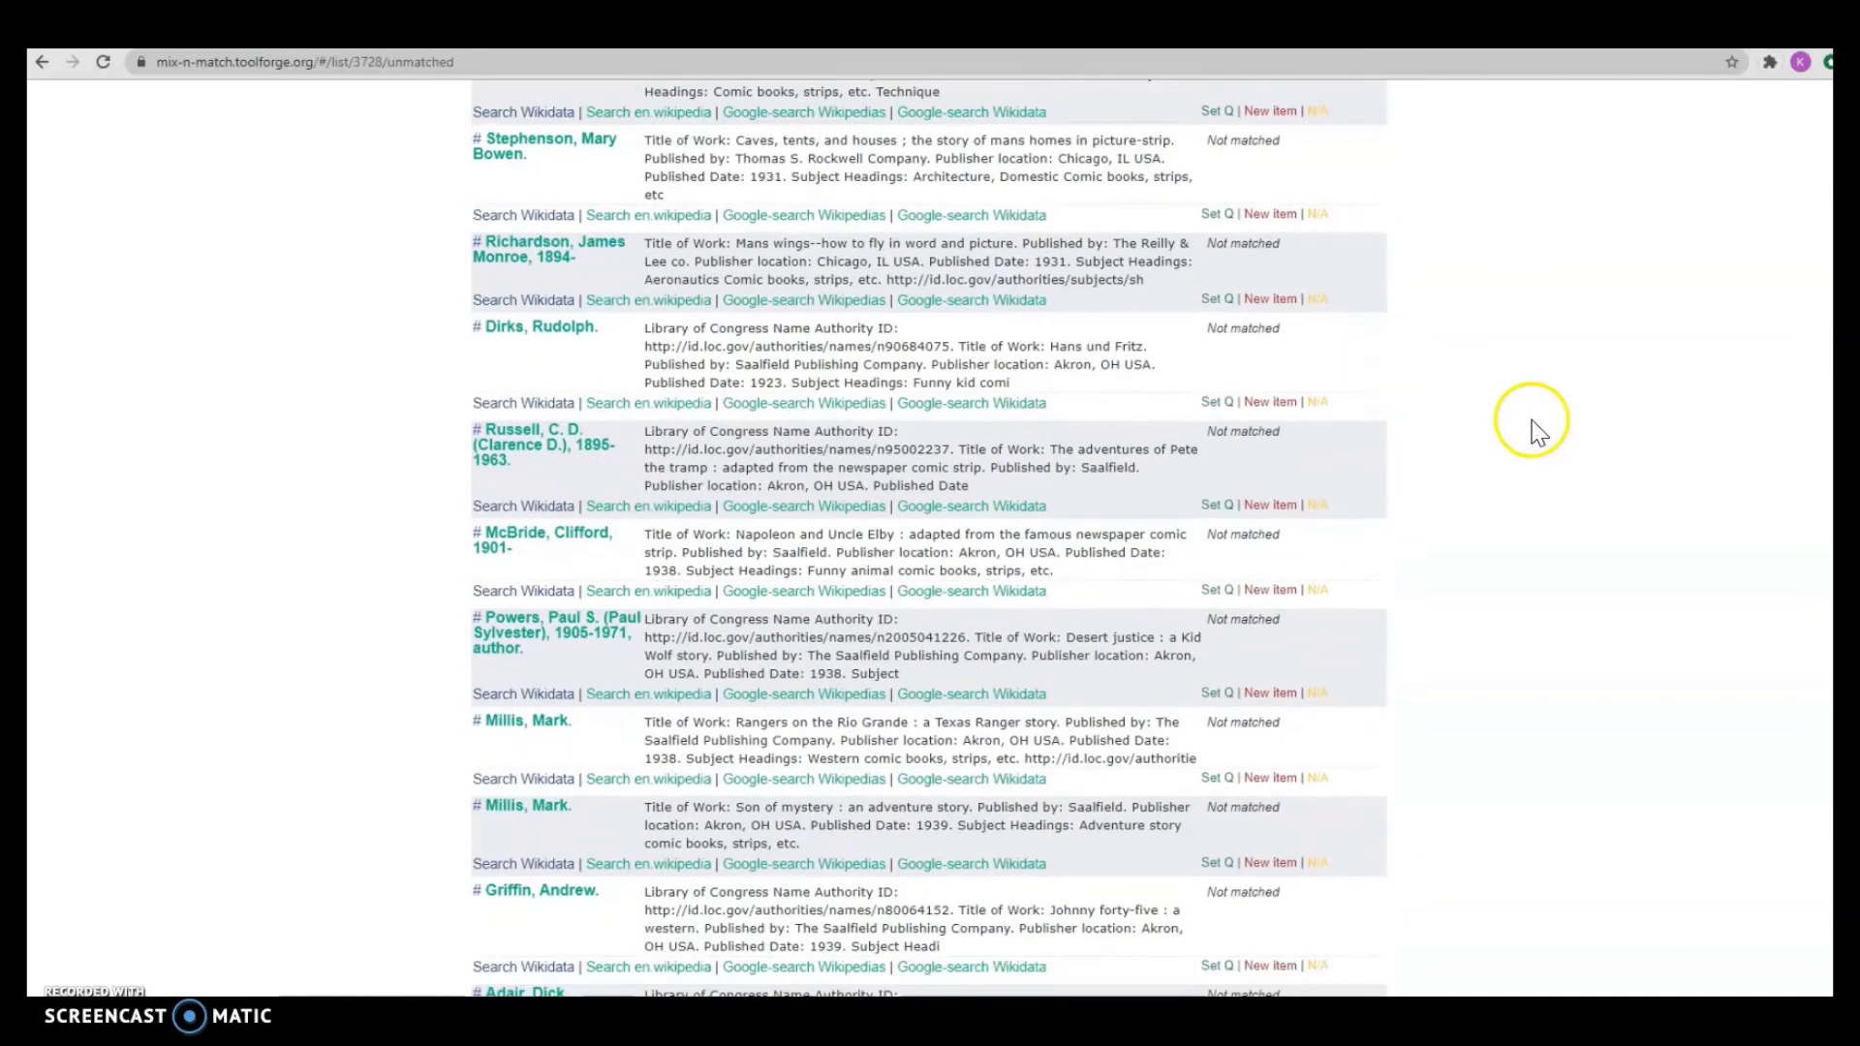
scroll(1548, 402, down, 1)
scroll(1550, 398, up, 4)
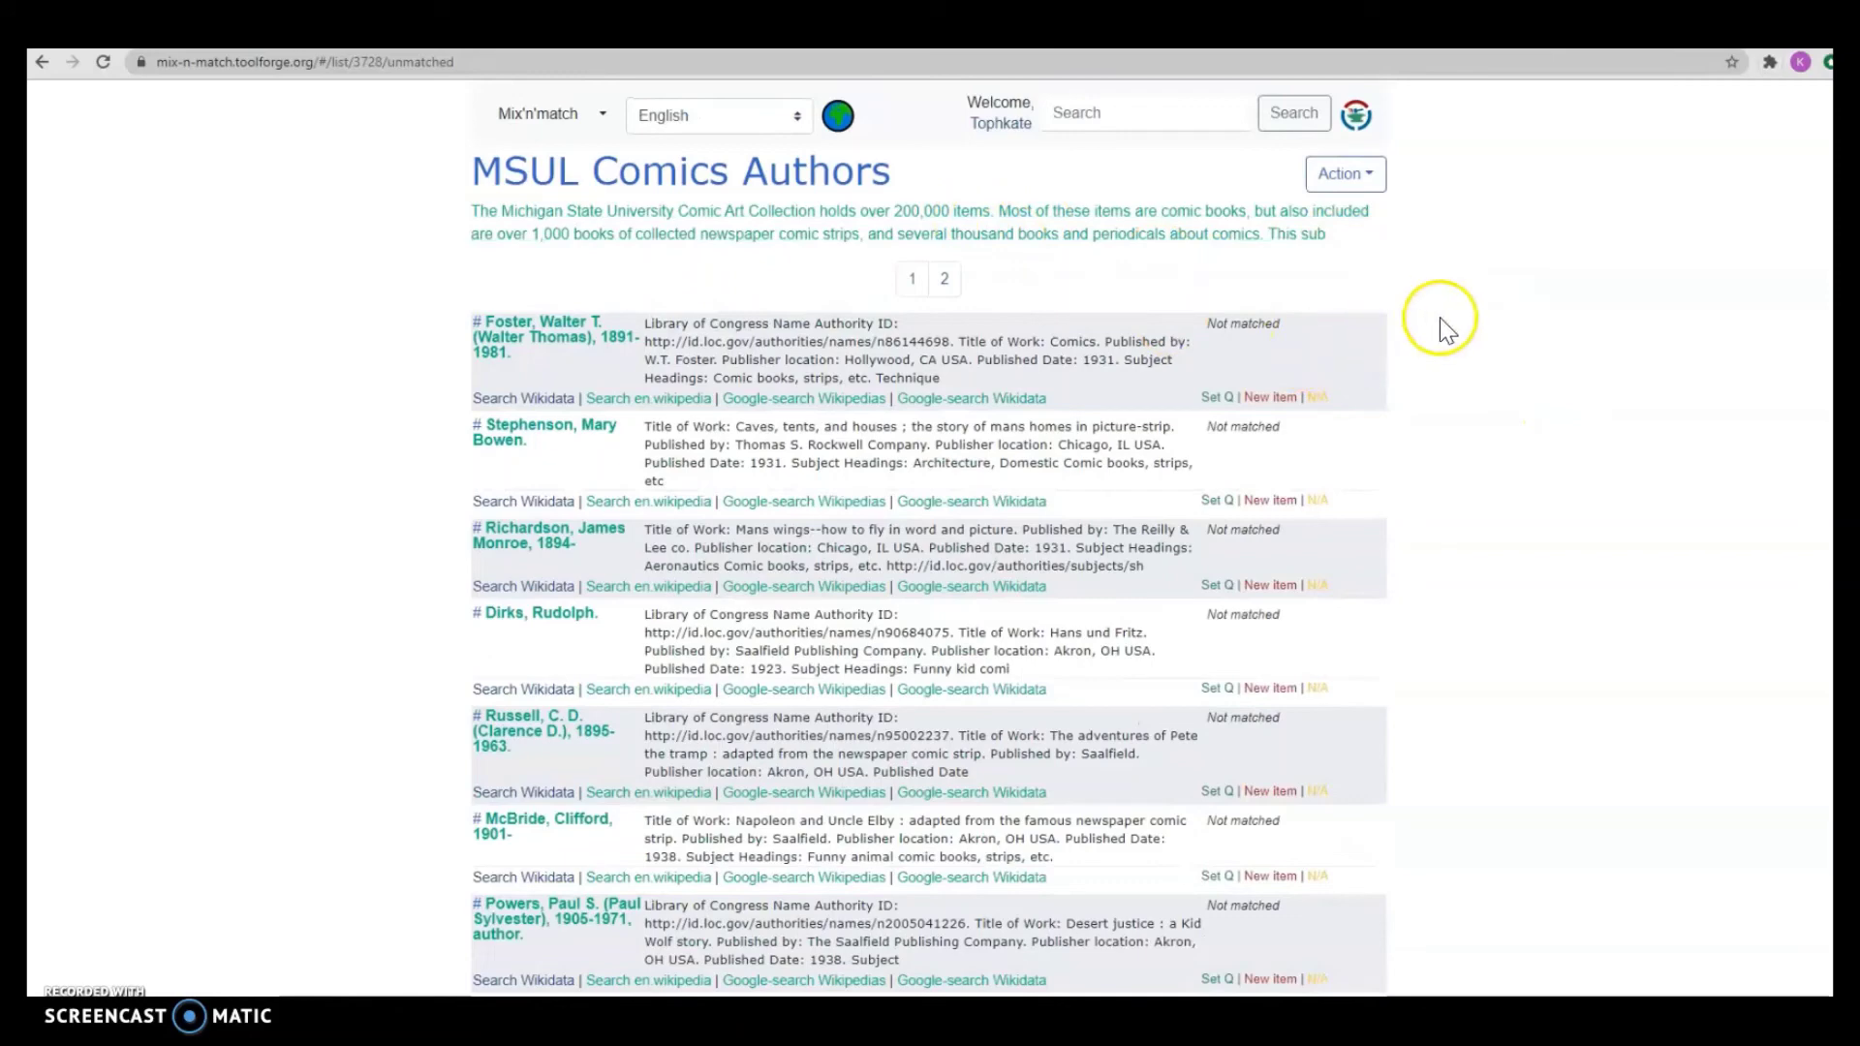
- Search Wikidata humans for 'Foster, Walter', dropping dates and the T, yielding 8 results including Q7966245
click(513, 401)
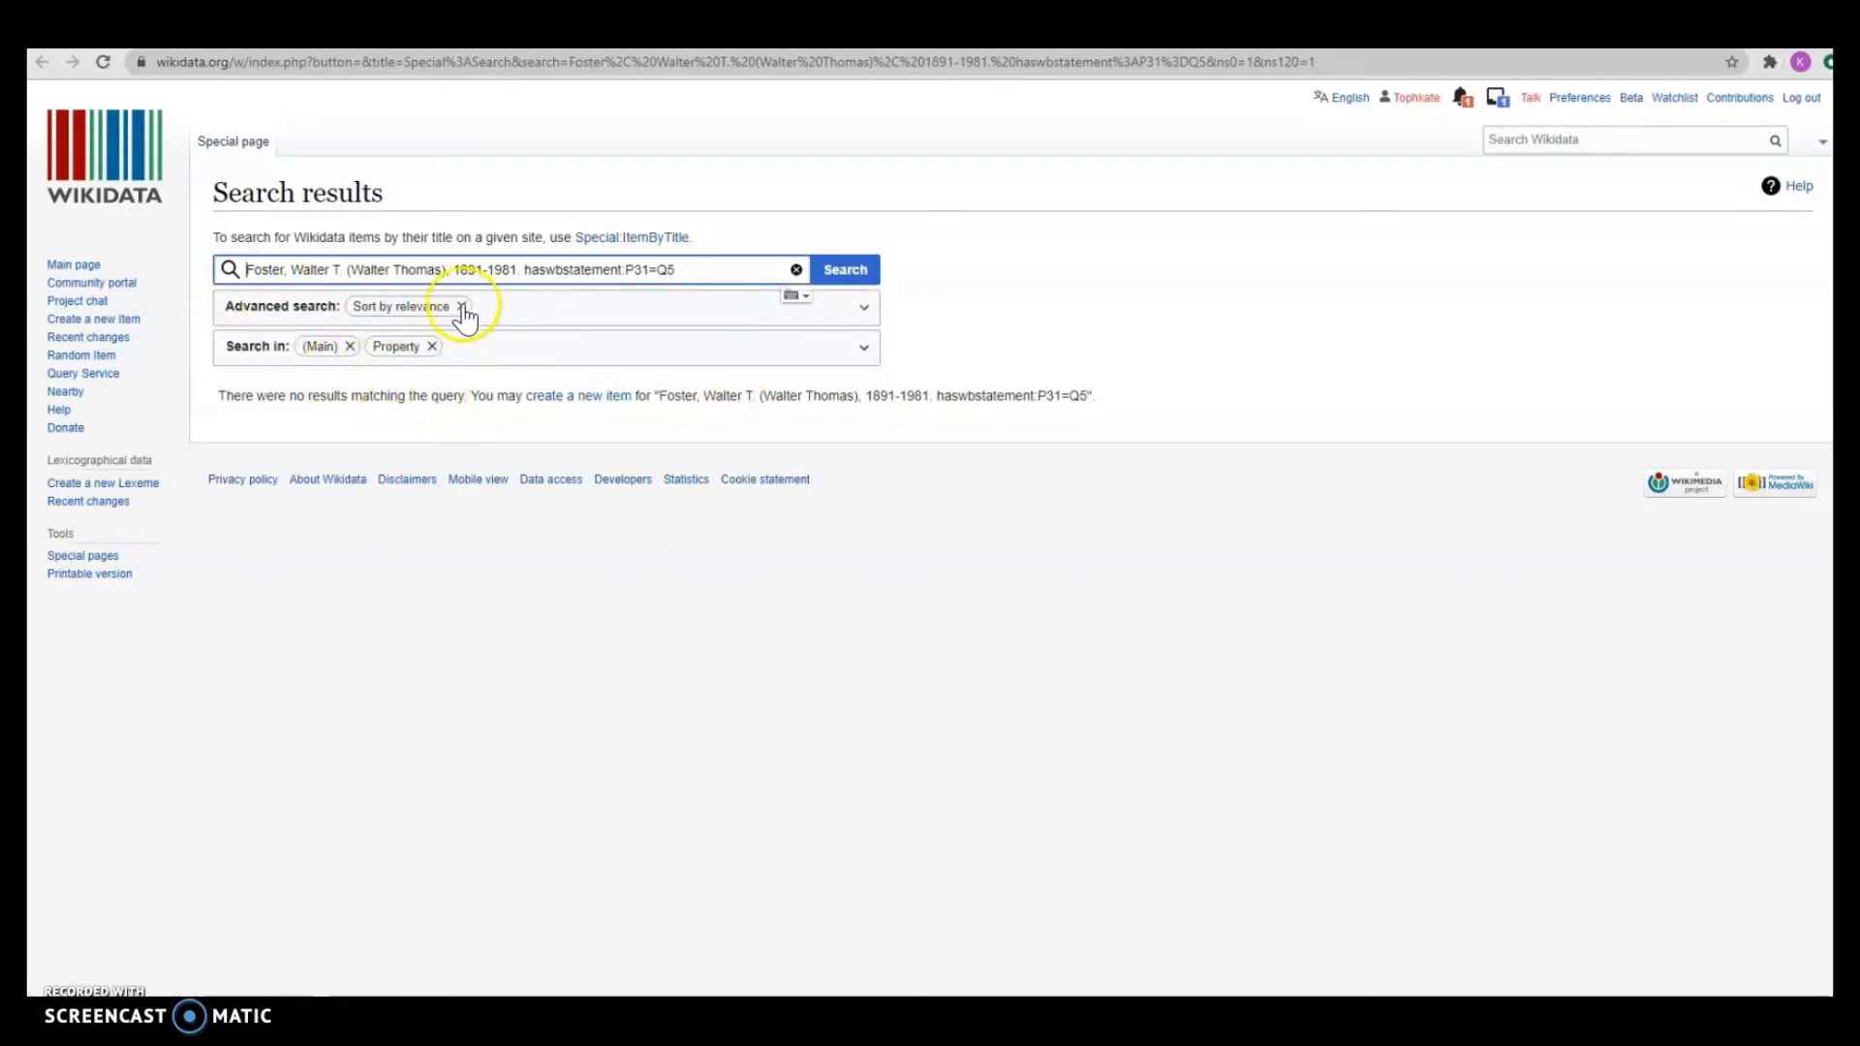
click(522, 269)
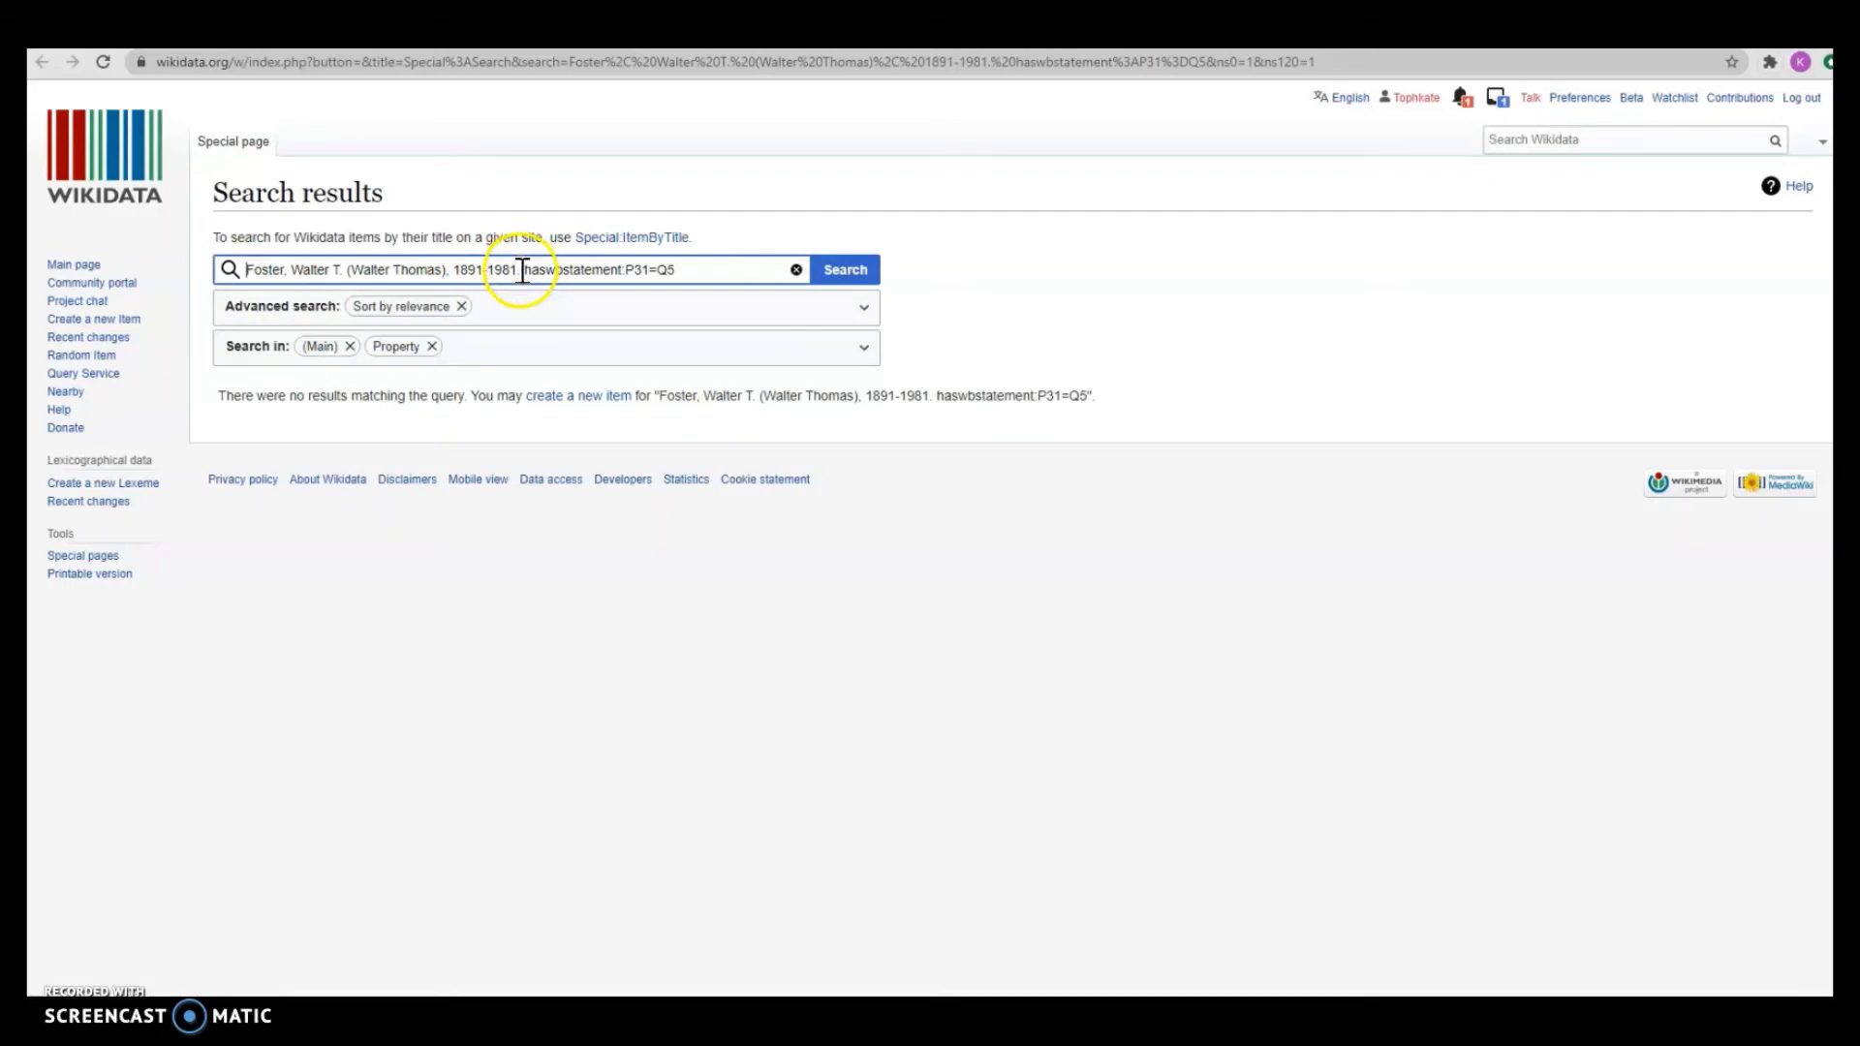
drag(522, 269, 339, 274)
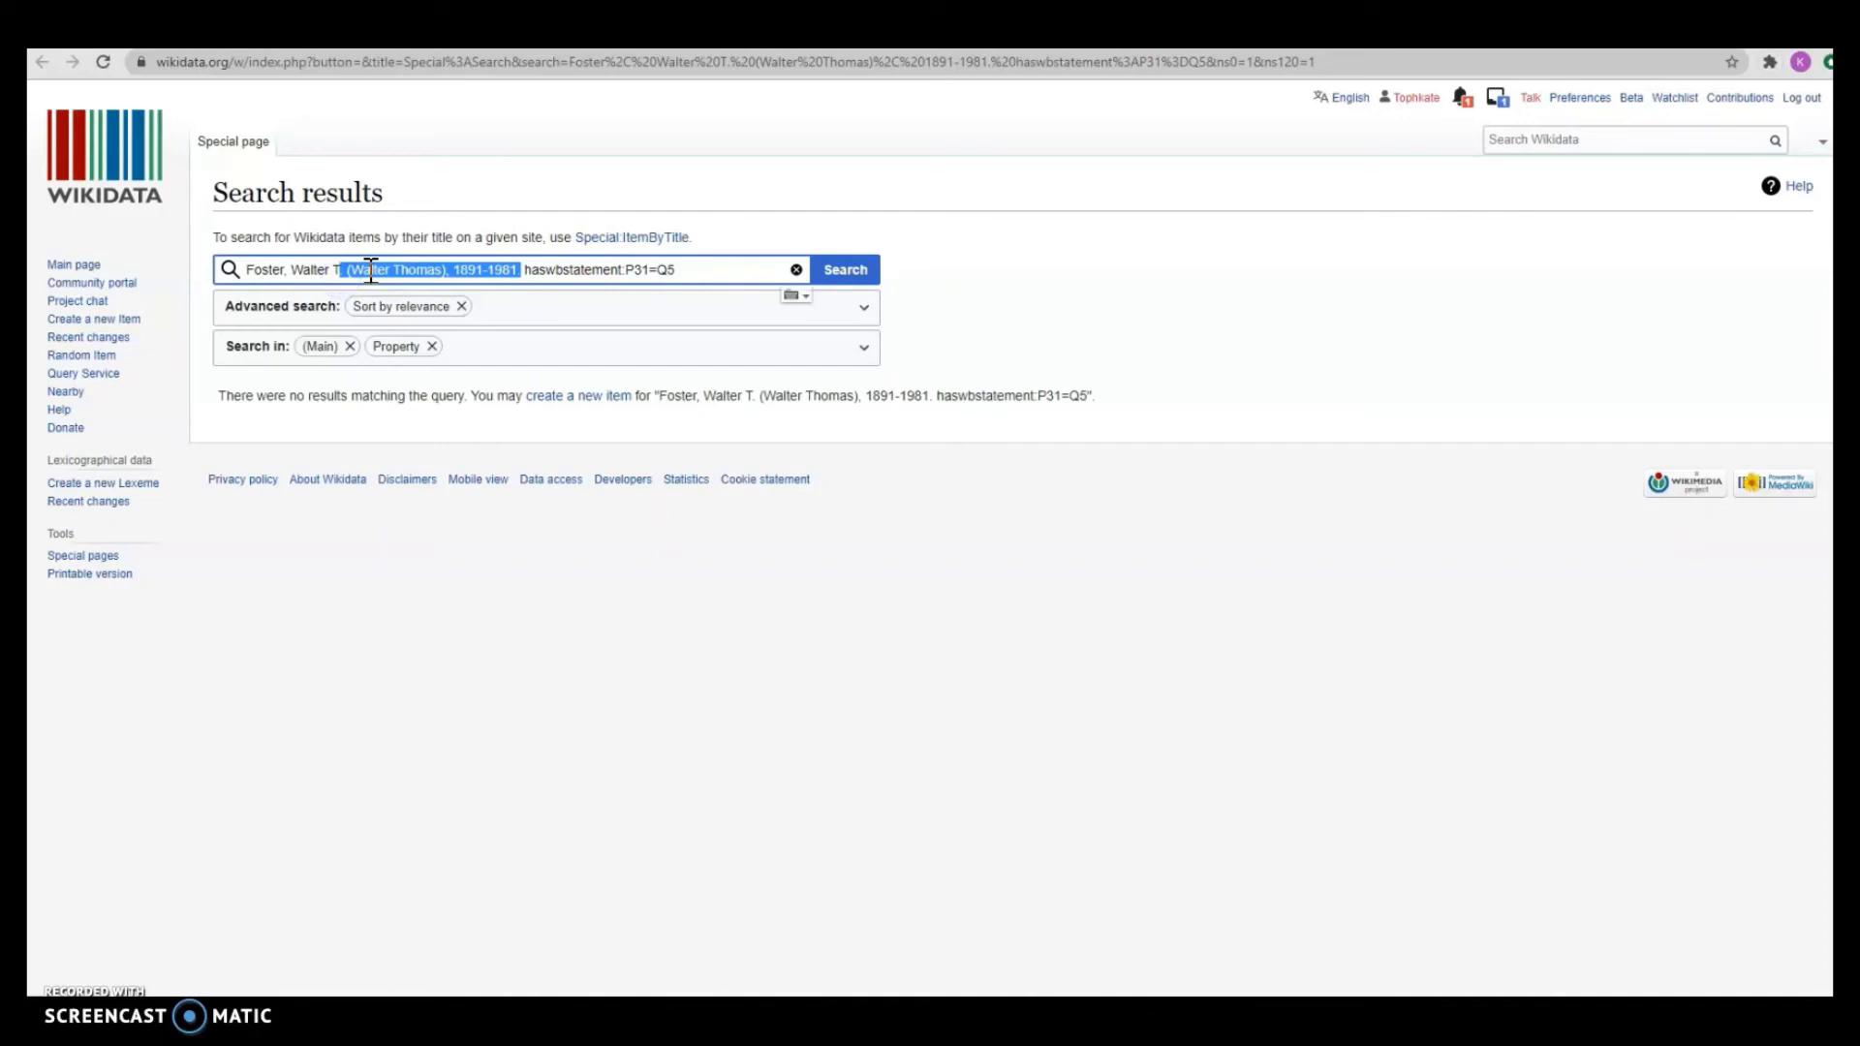
key(BackSpace)
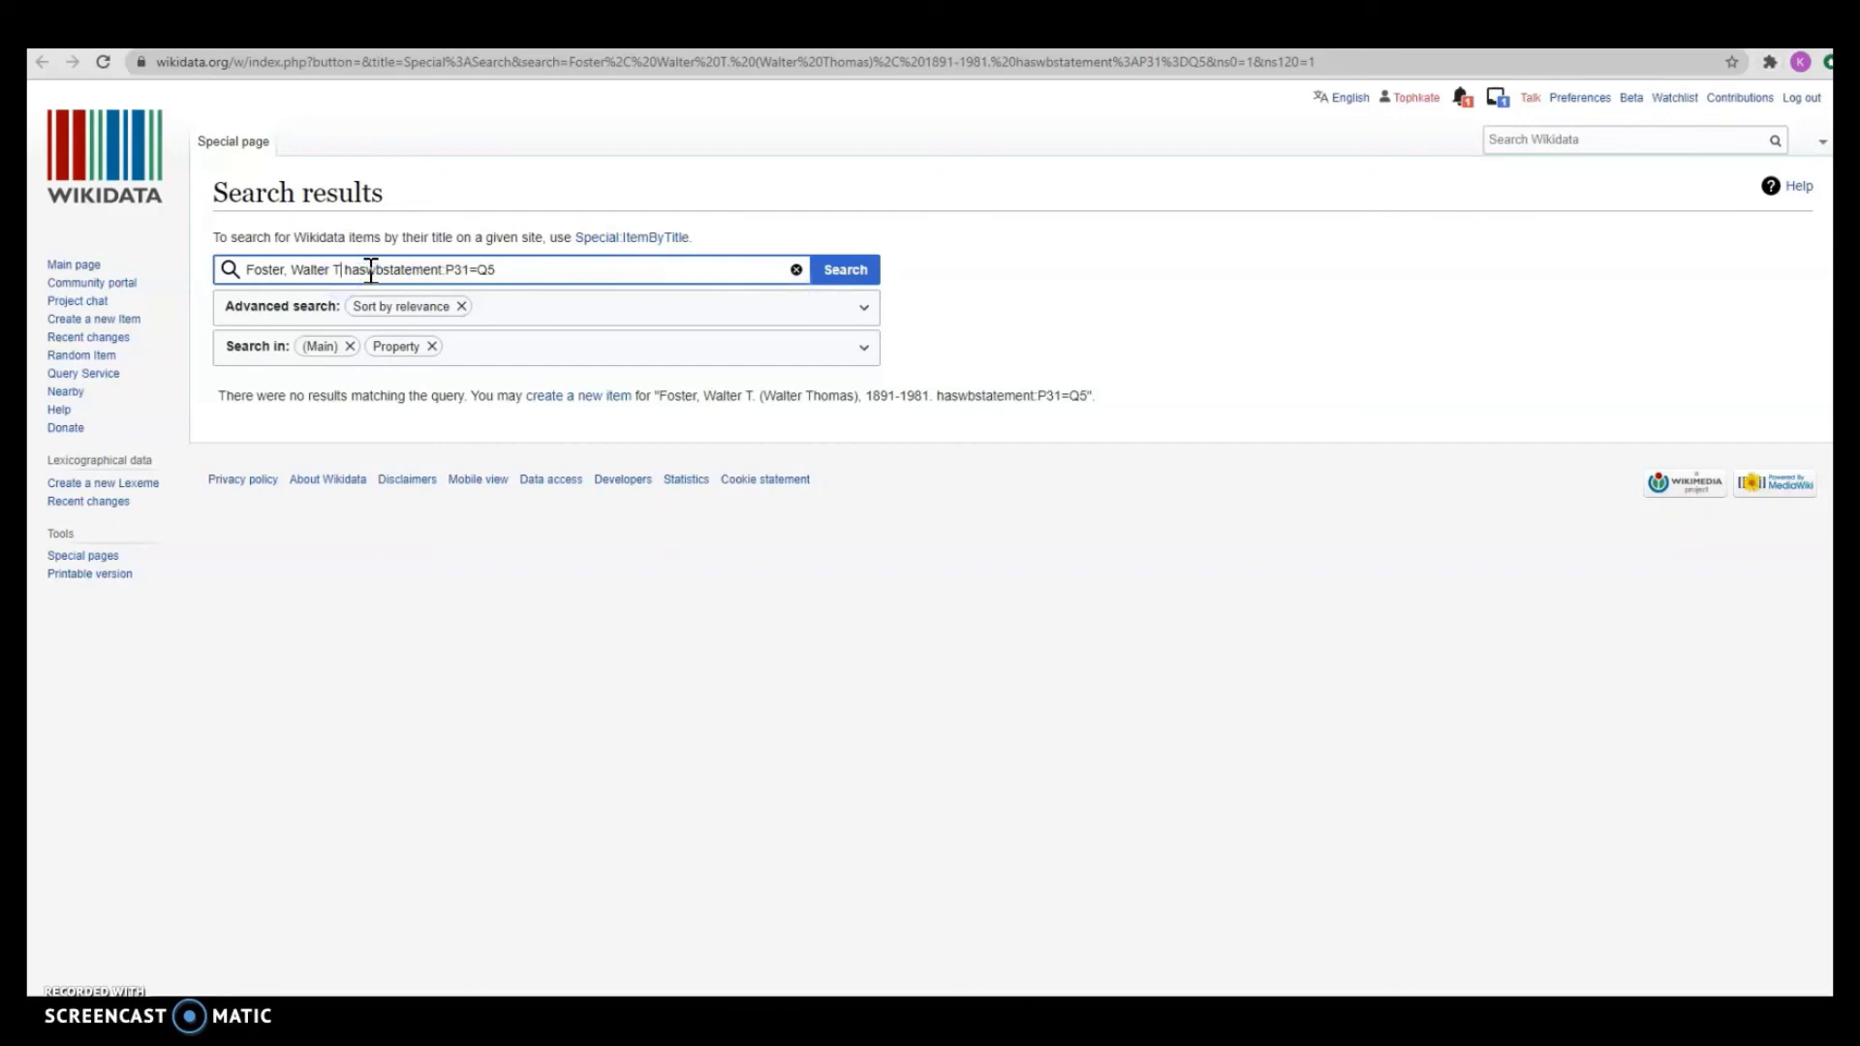
key(BackSpace)
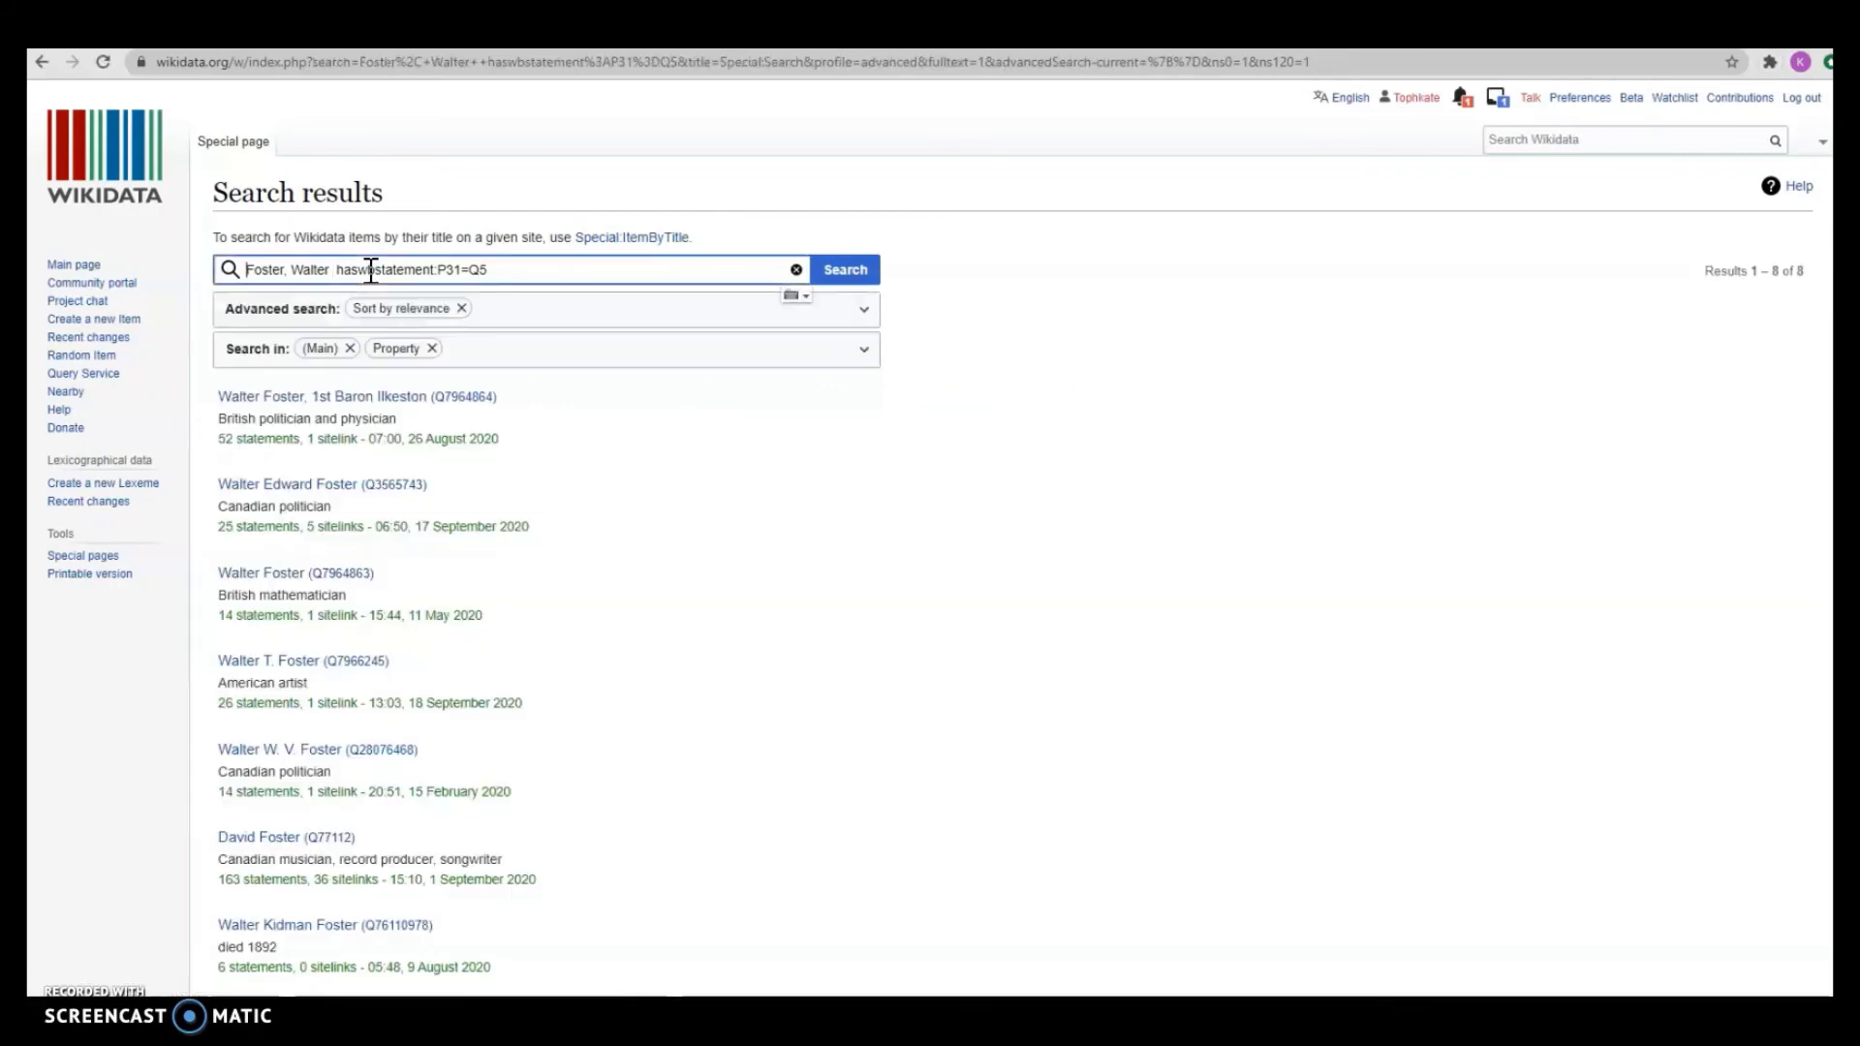
click(389, 279)
- Open the Walter T. Foster Wikidata item Q7966245 and scroll back to the top of its page
click(344, 669)
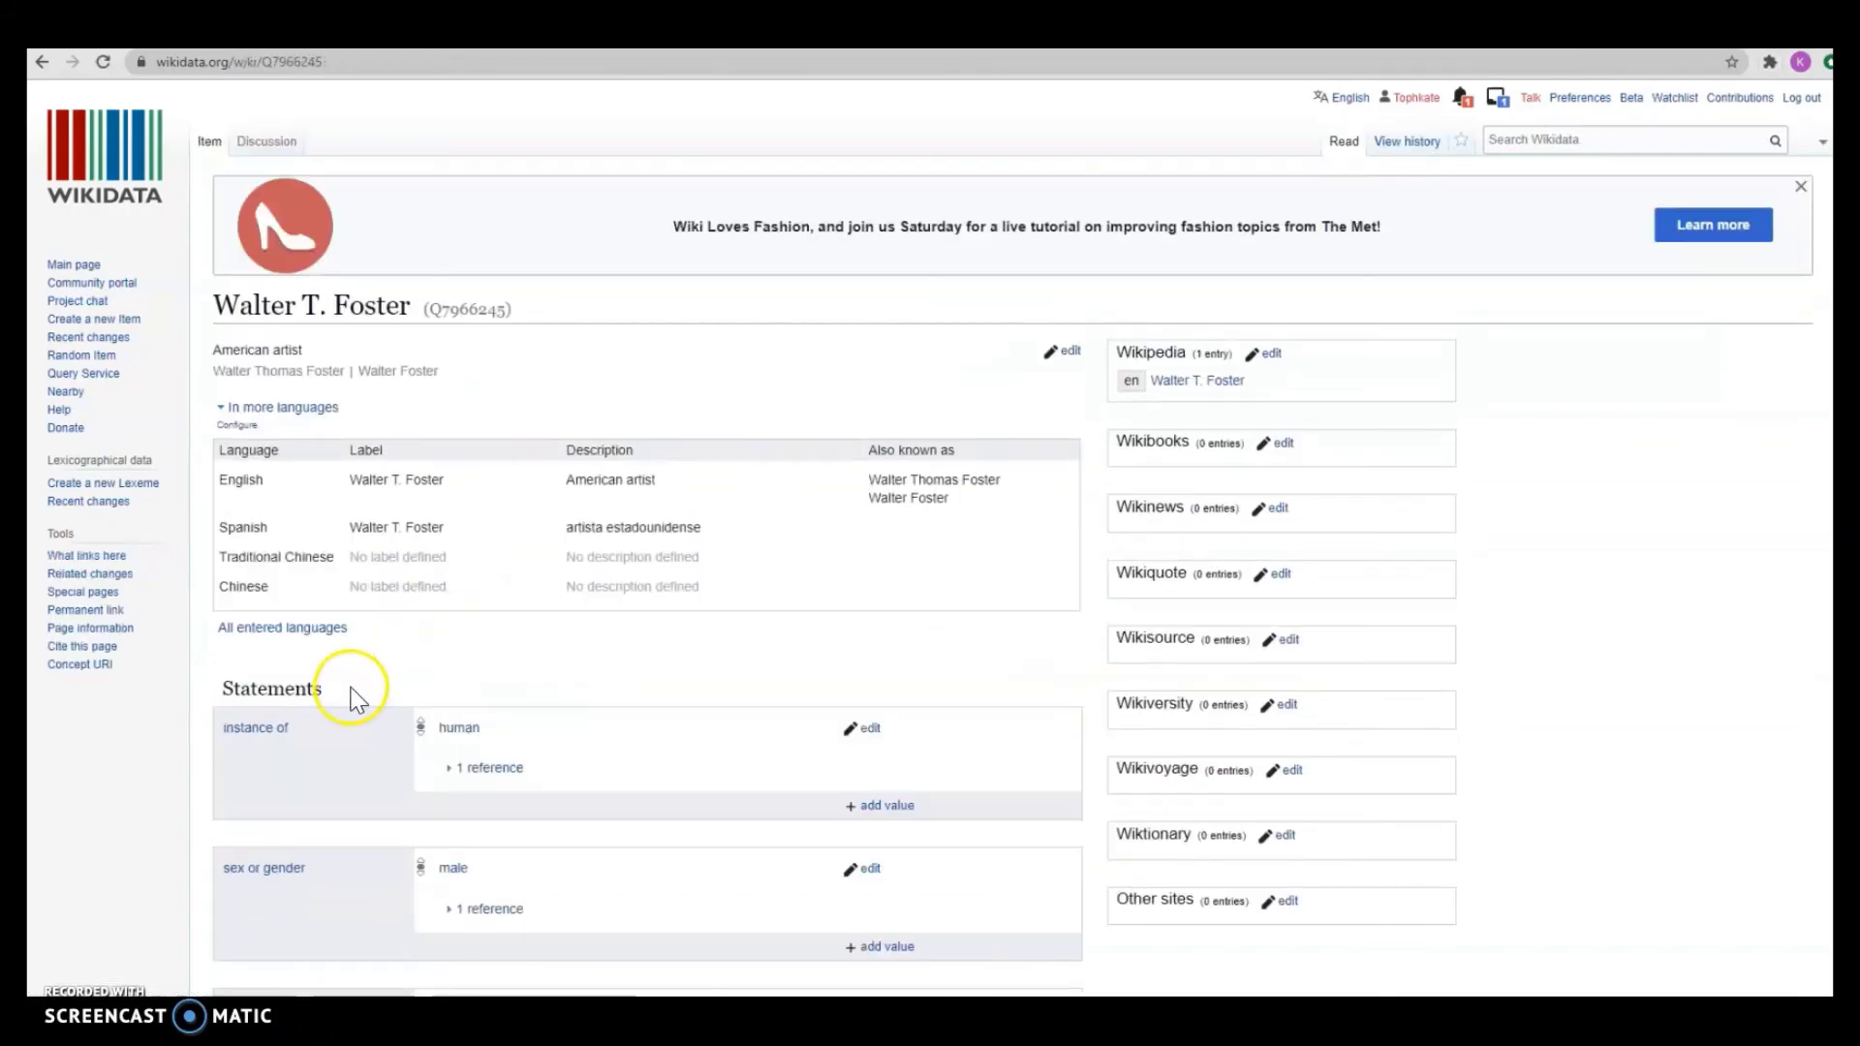
scroll(1064, 629, down, 5)
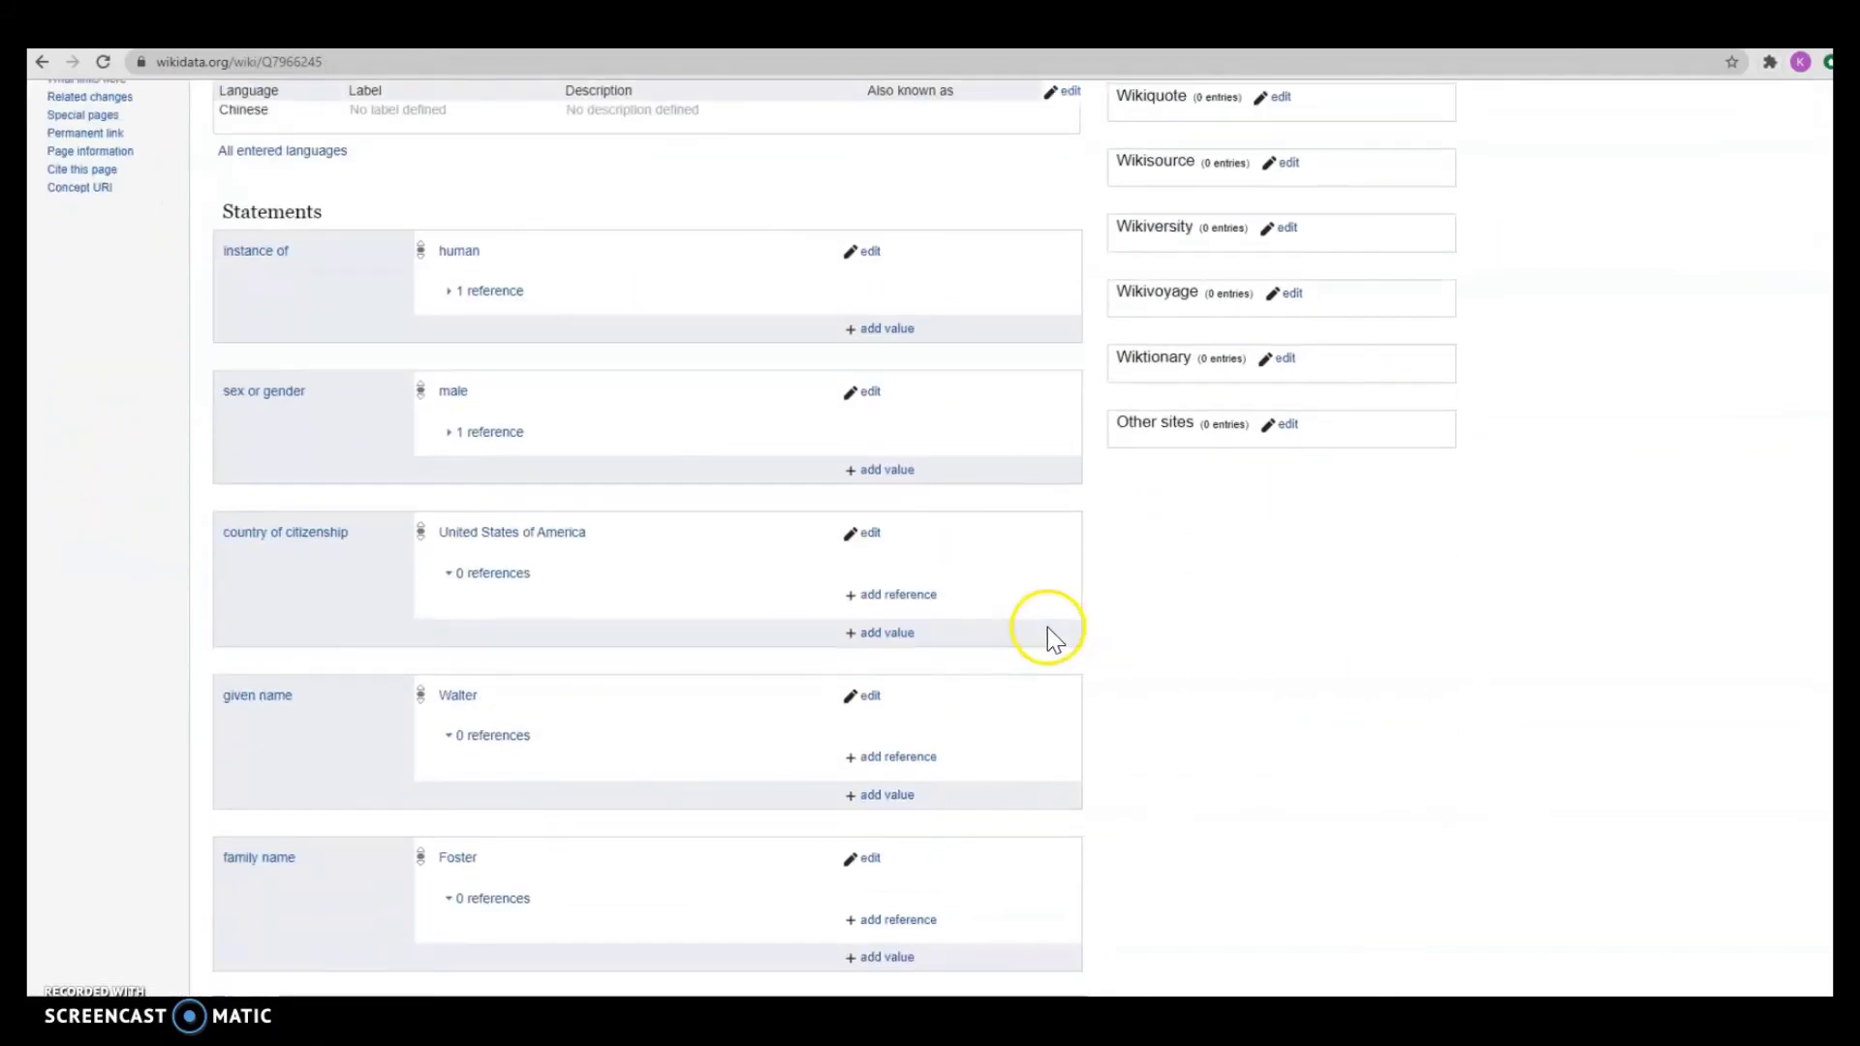
scroll(1056, 634, down, 4)
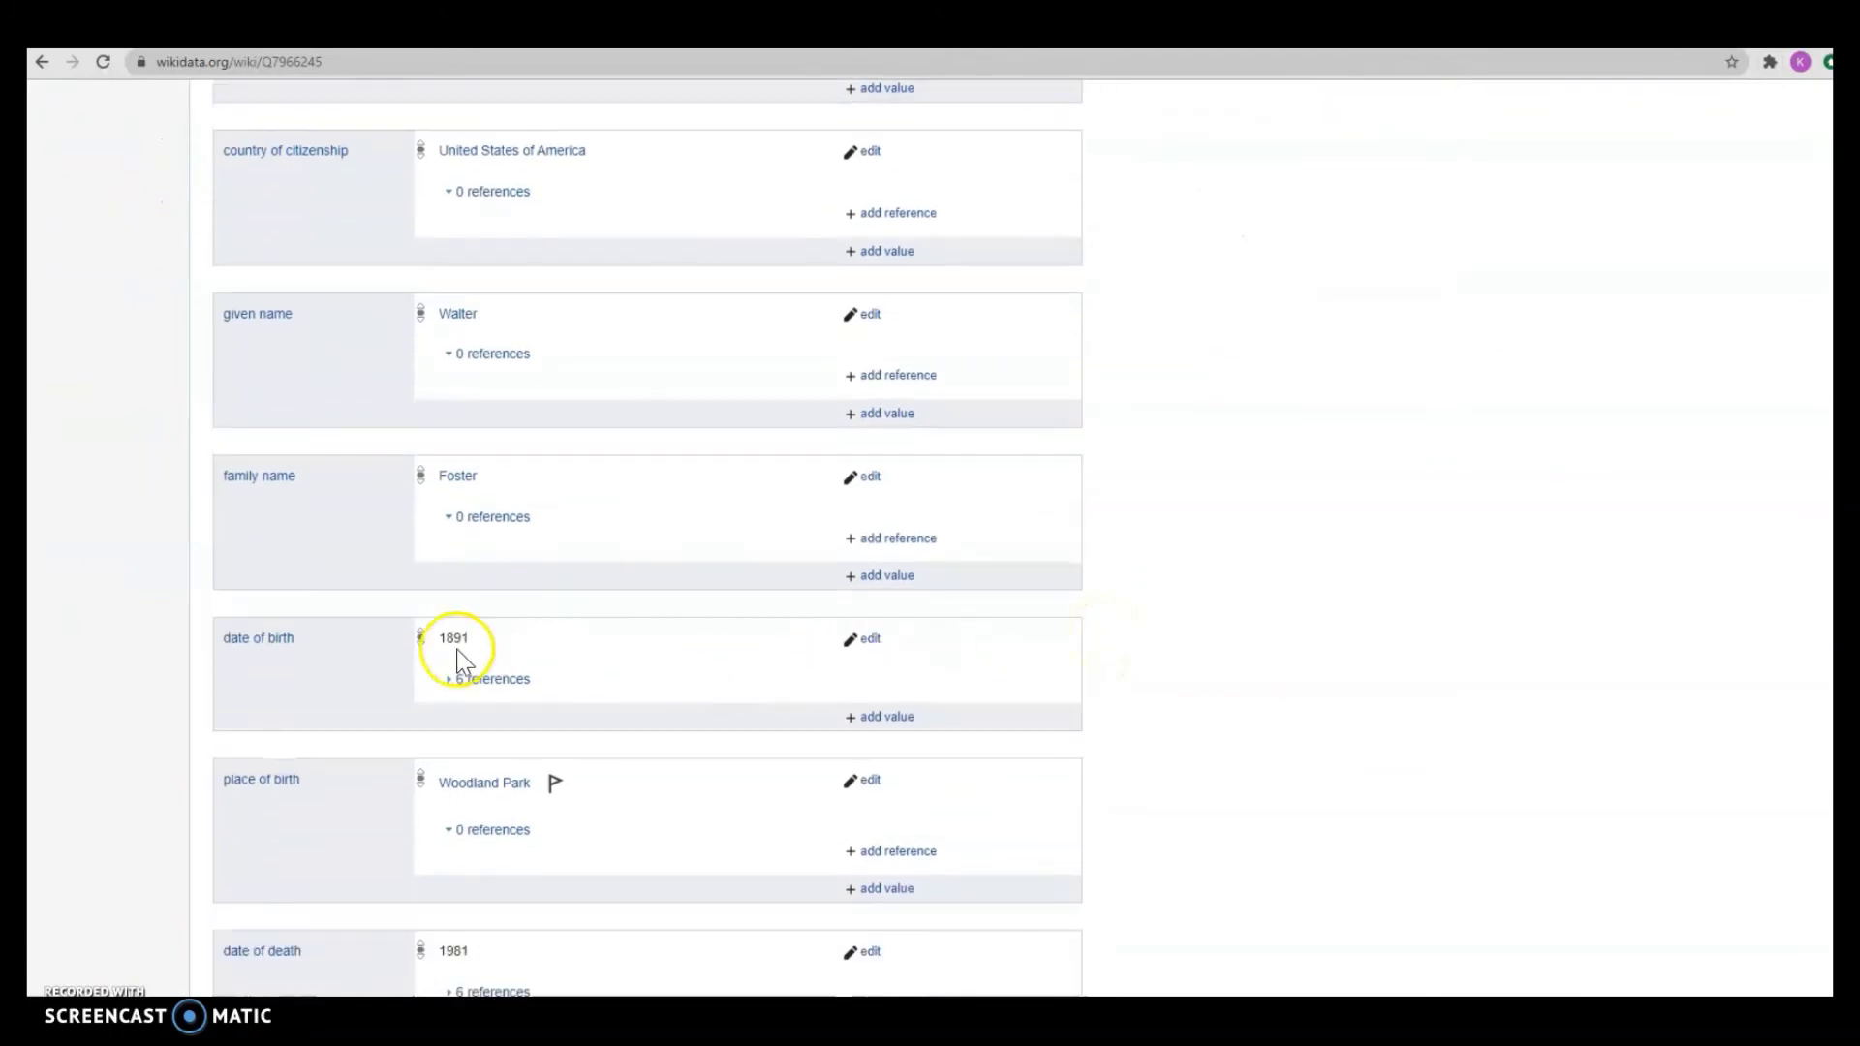
key(ctrl+shift+Tab)
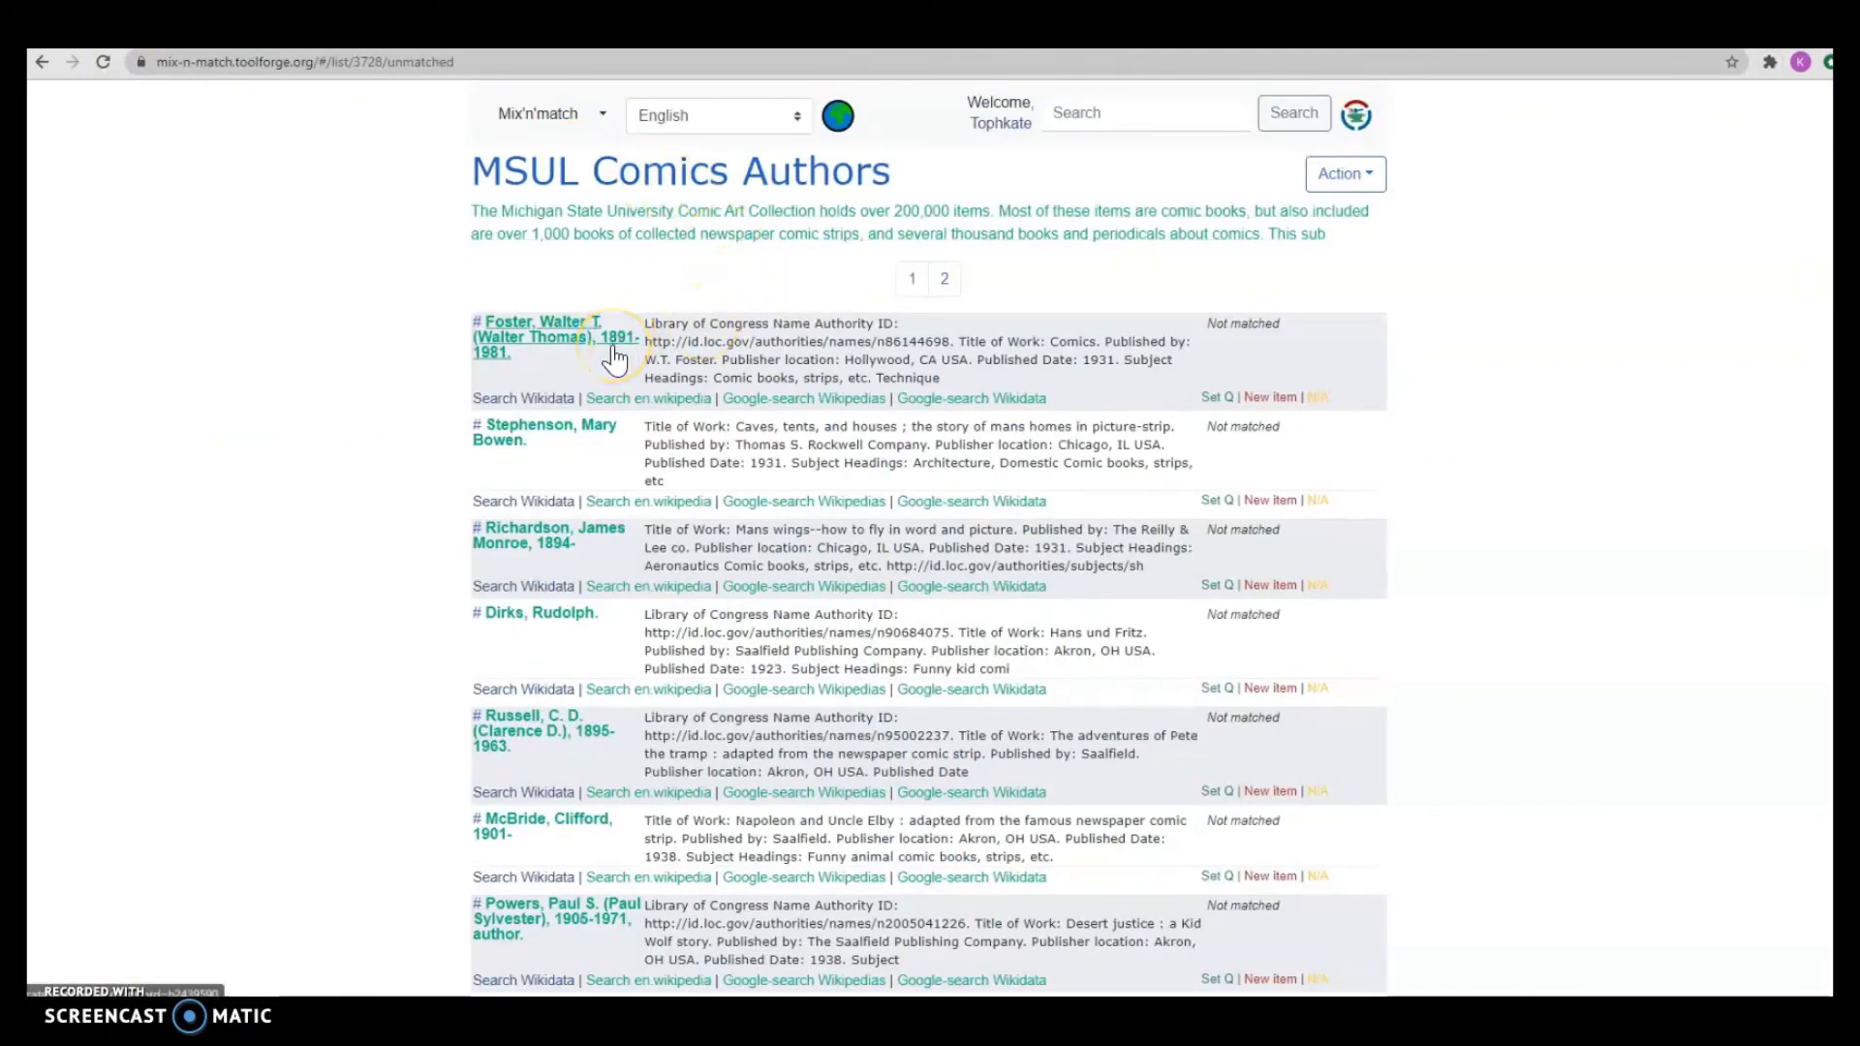
key(ctrl+Tab)
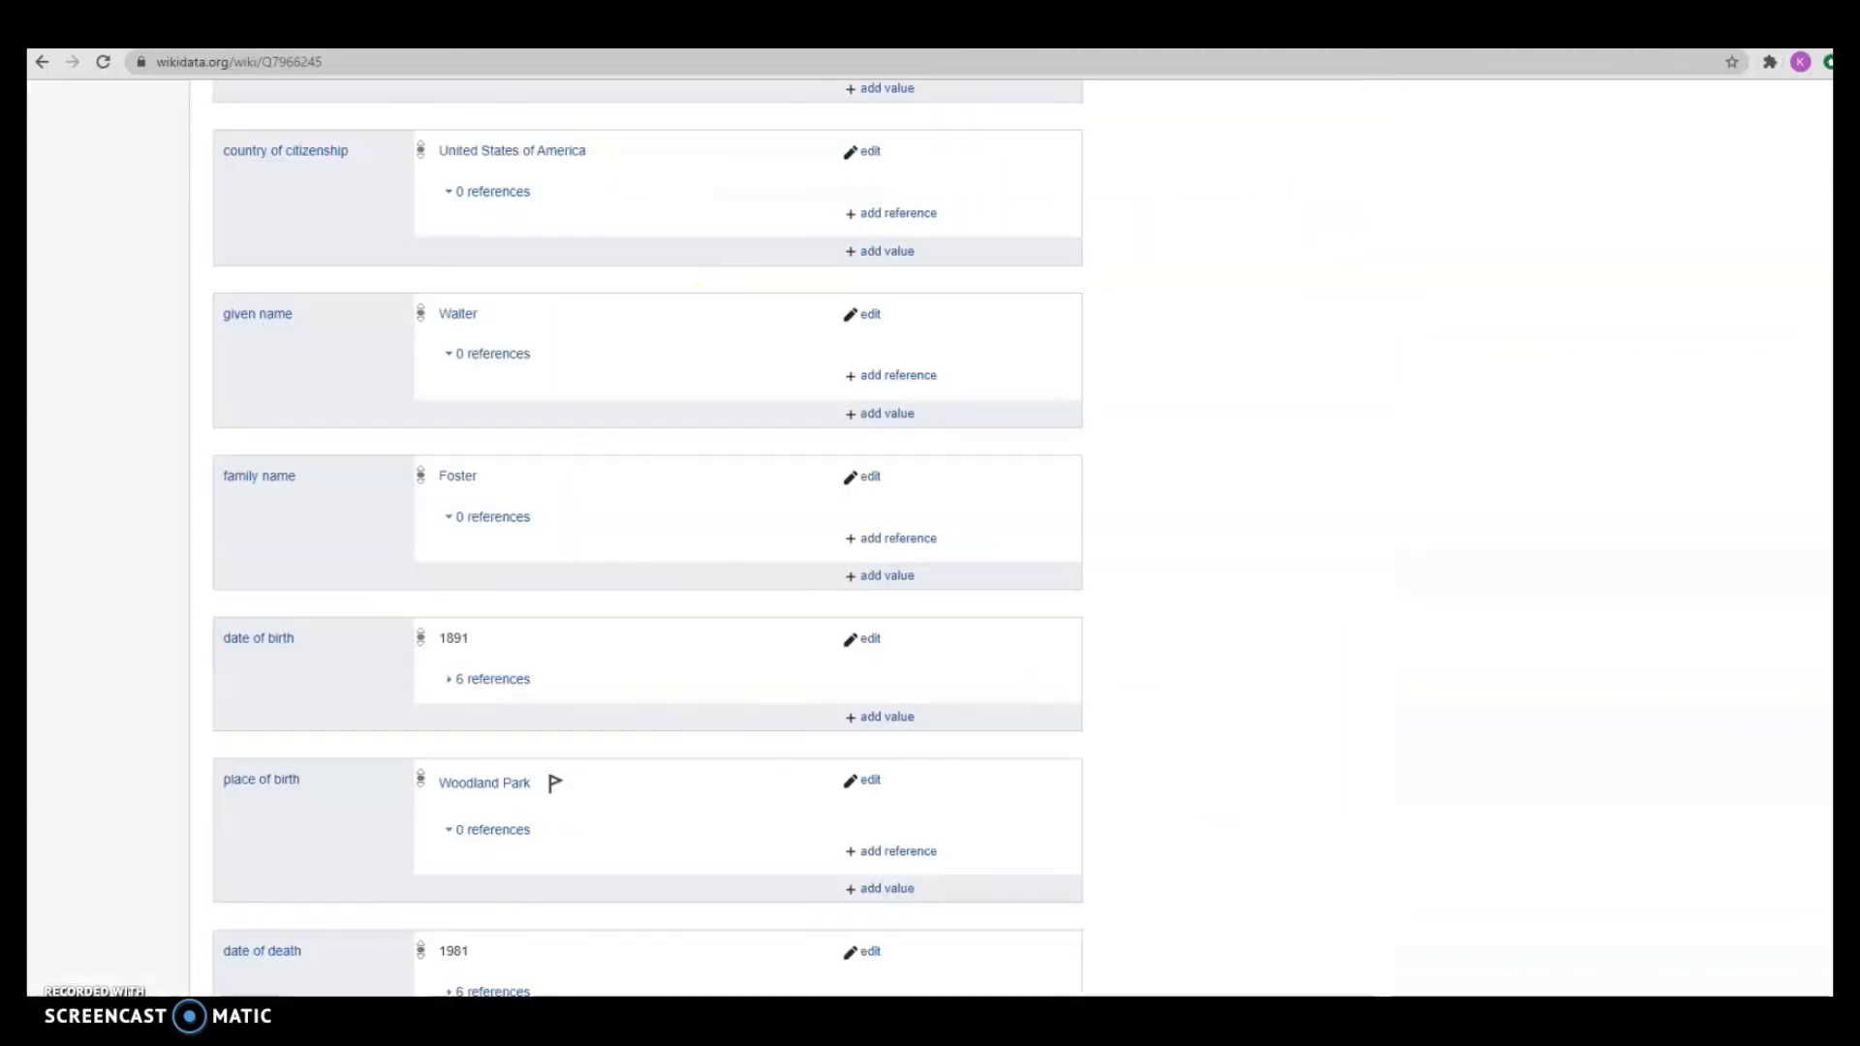
scroll(1183, 259, up, 9)
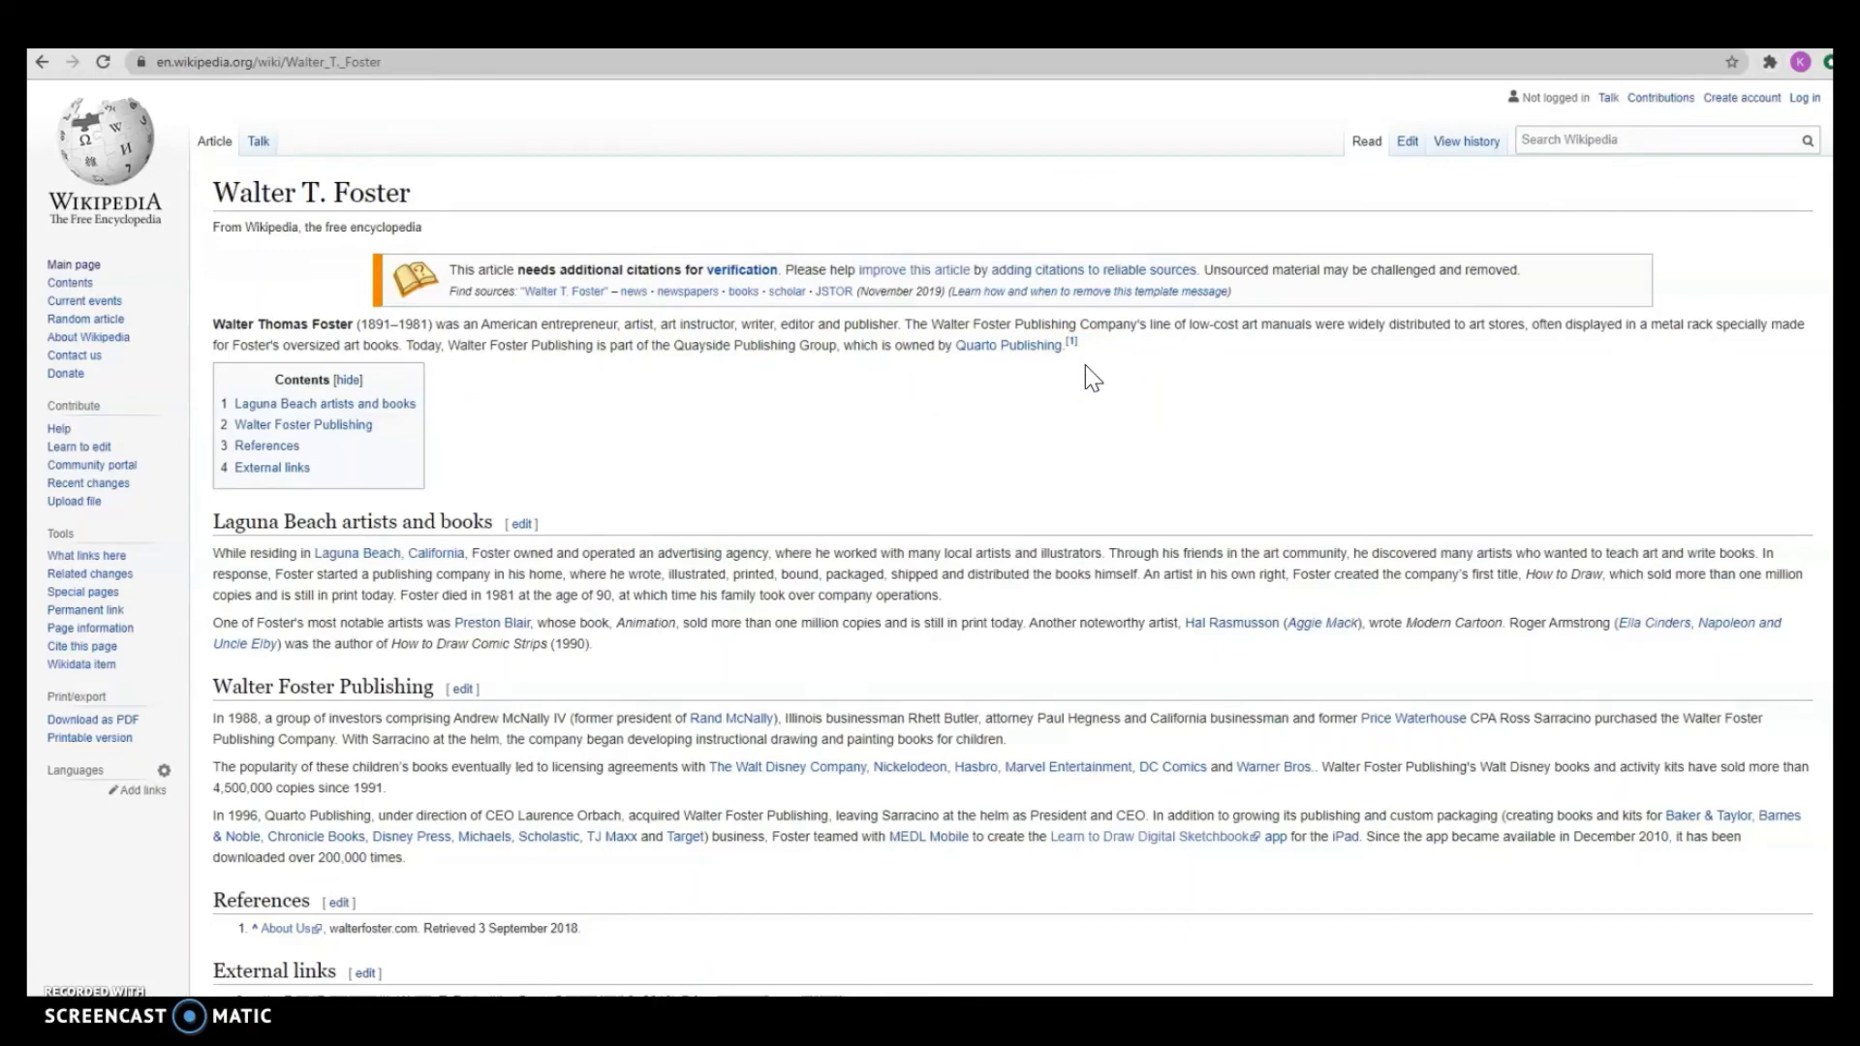
- Scroll through the Walter T. Foster Wikipedia article to confirm he is the 1891–1981 artist and publisher
scroll(1085, 367, down, 2)
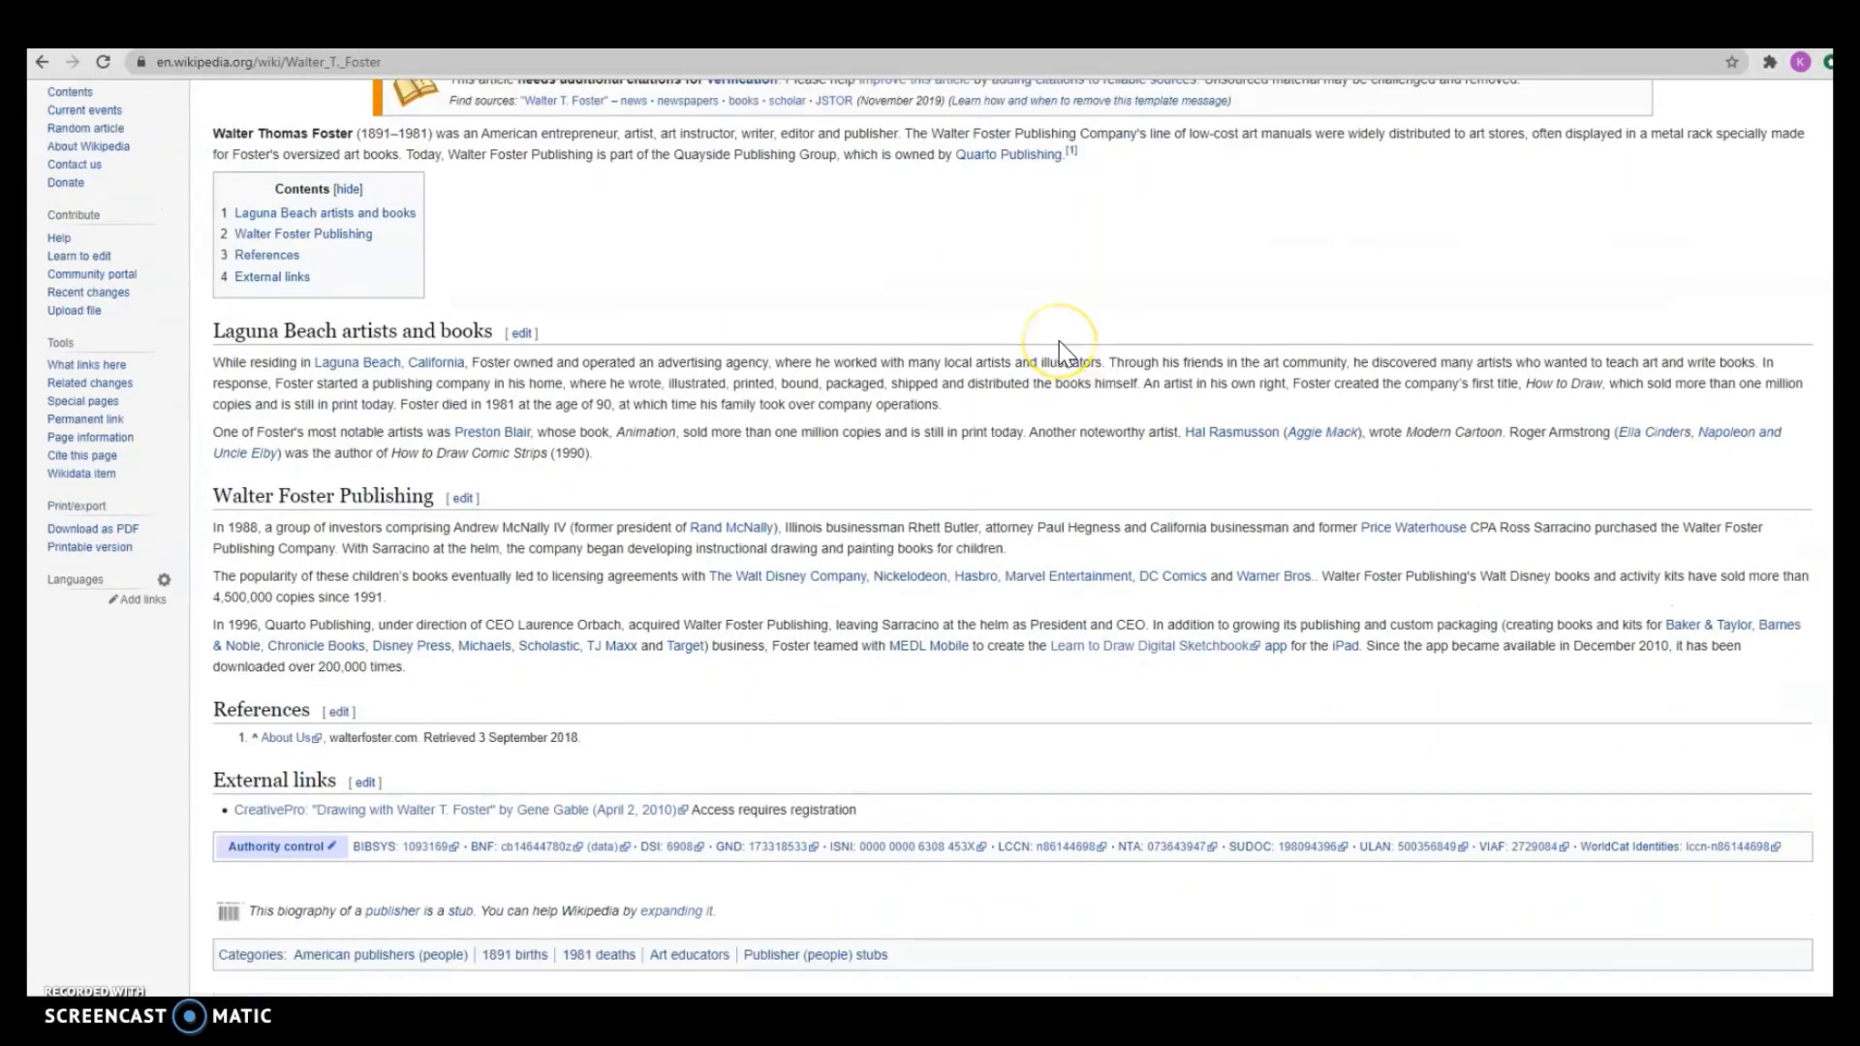
scroll(1060, 345, up, 2)
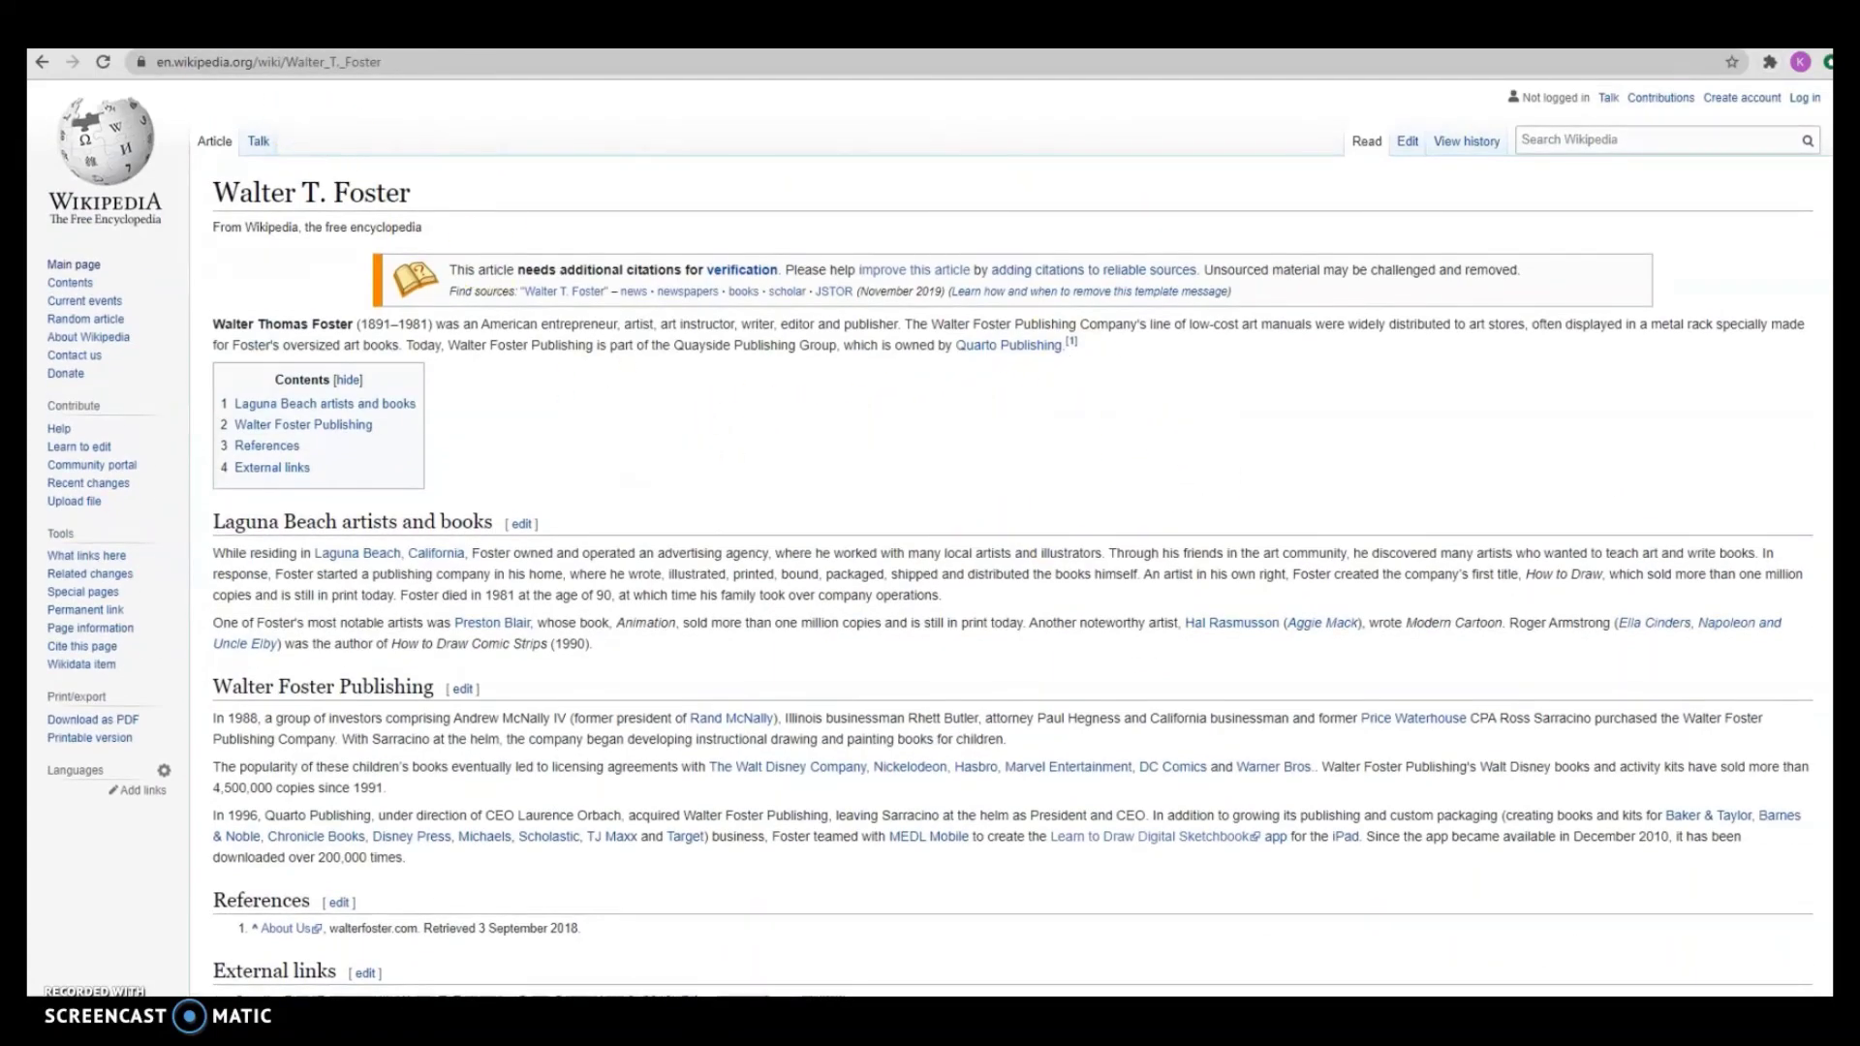
- Copy Q7966245 from the Wikidata item and set it as the match for Foster's entry
click(42, 62)
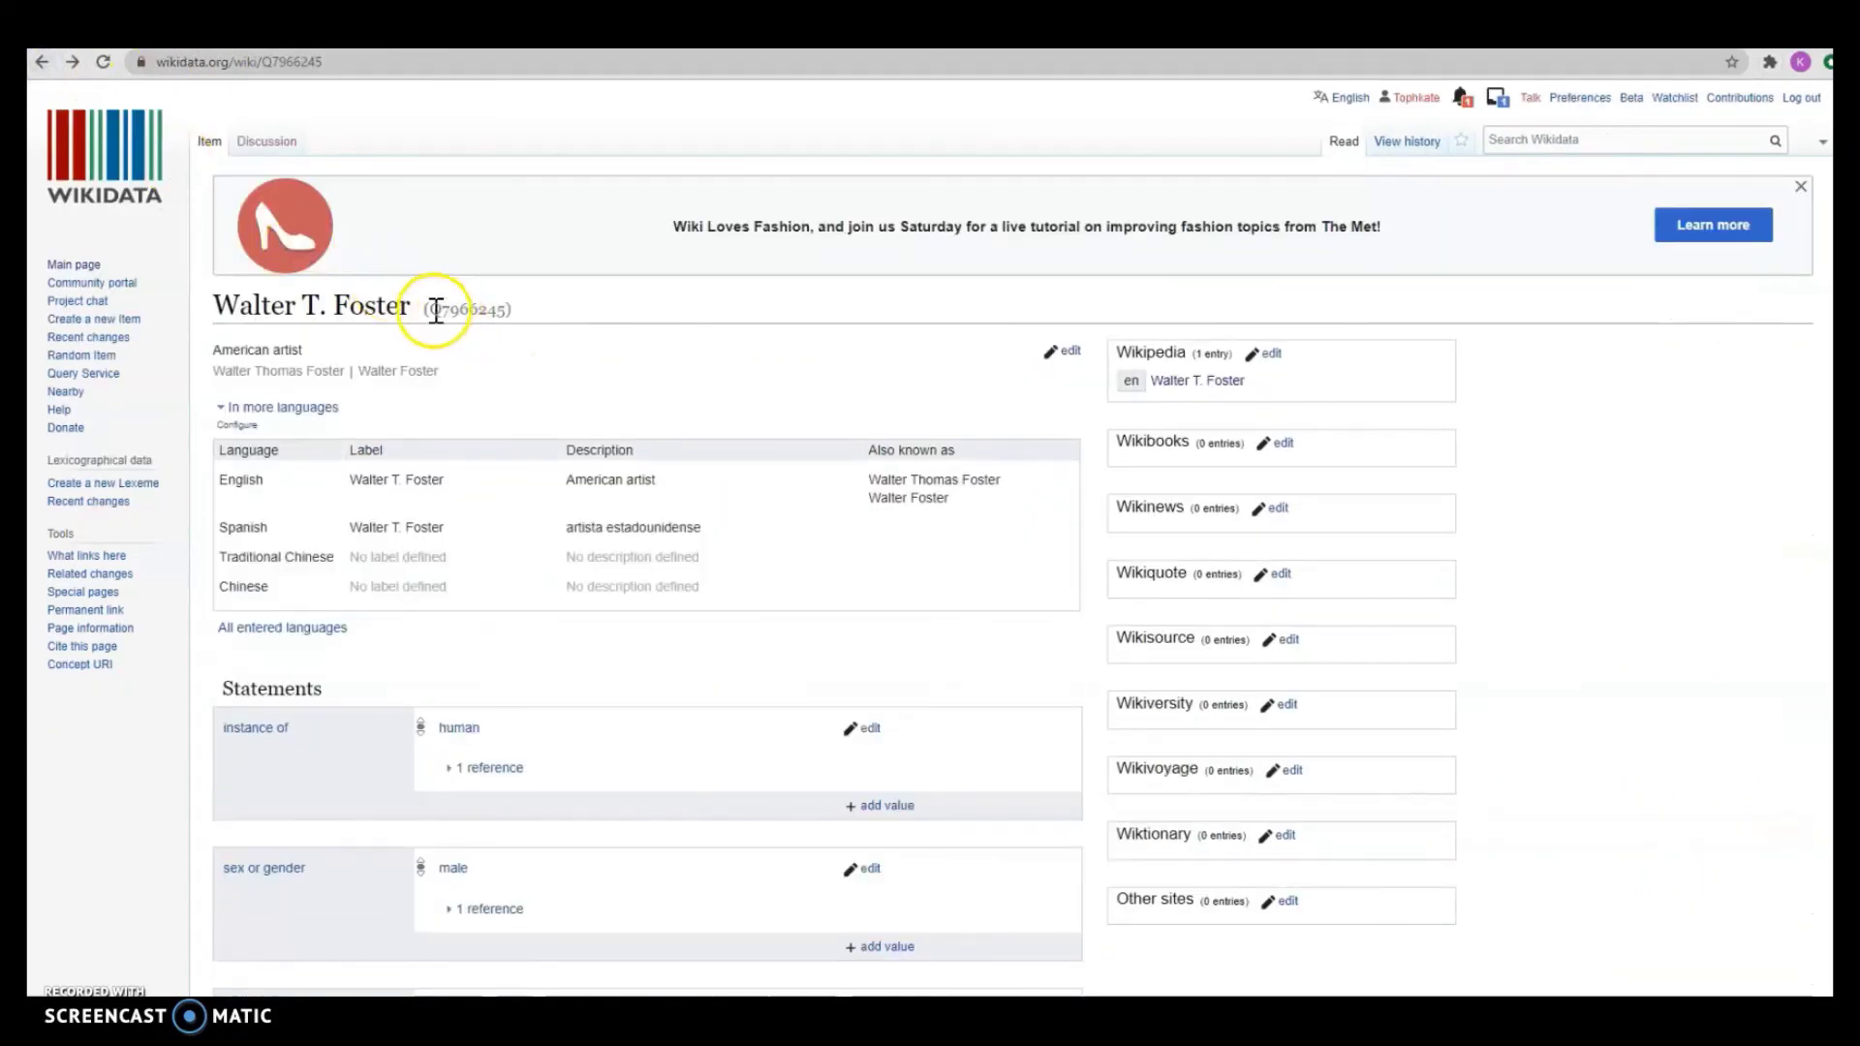
drag(431, 309, 509, 310)
key(ctrl+c)
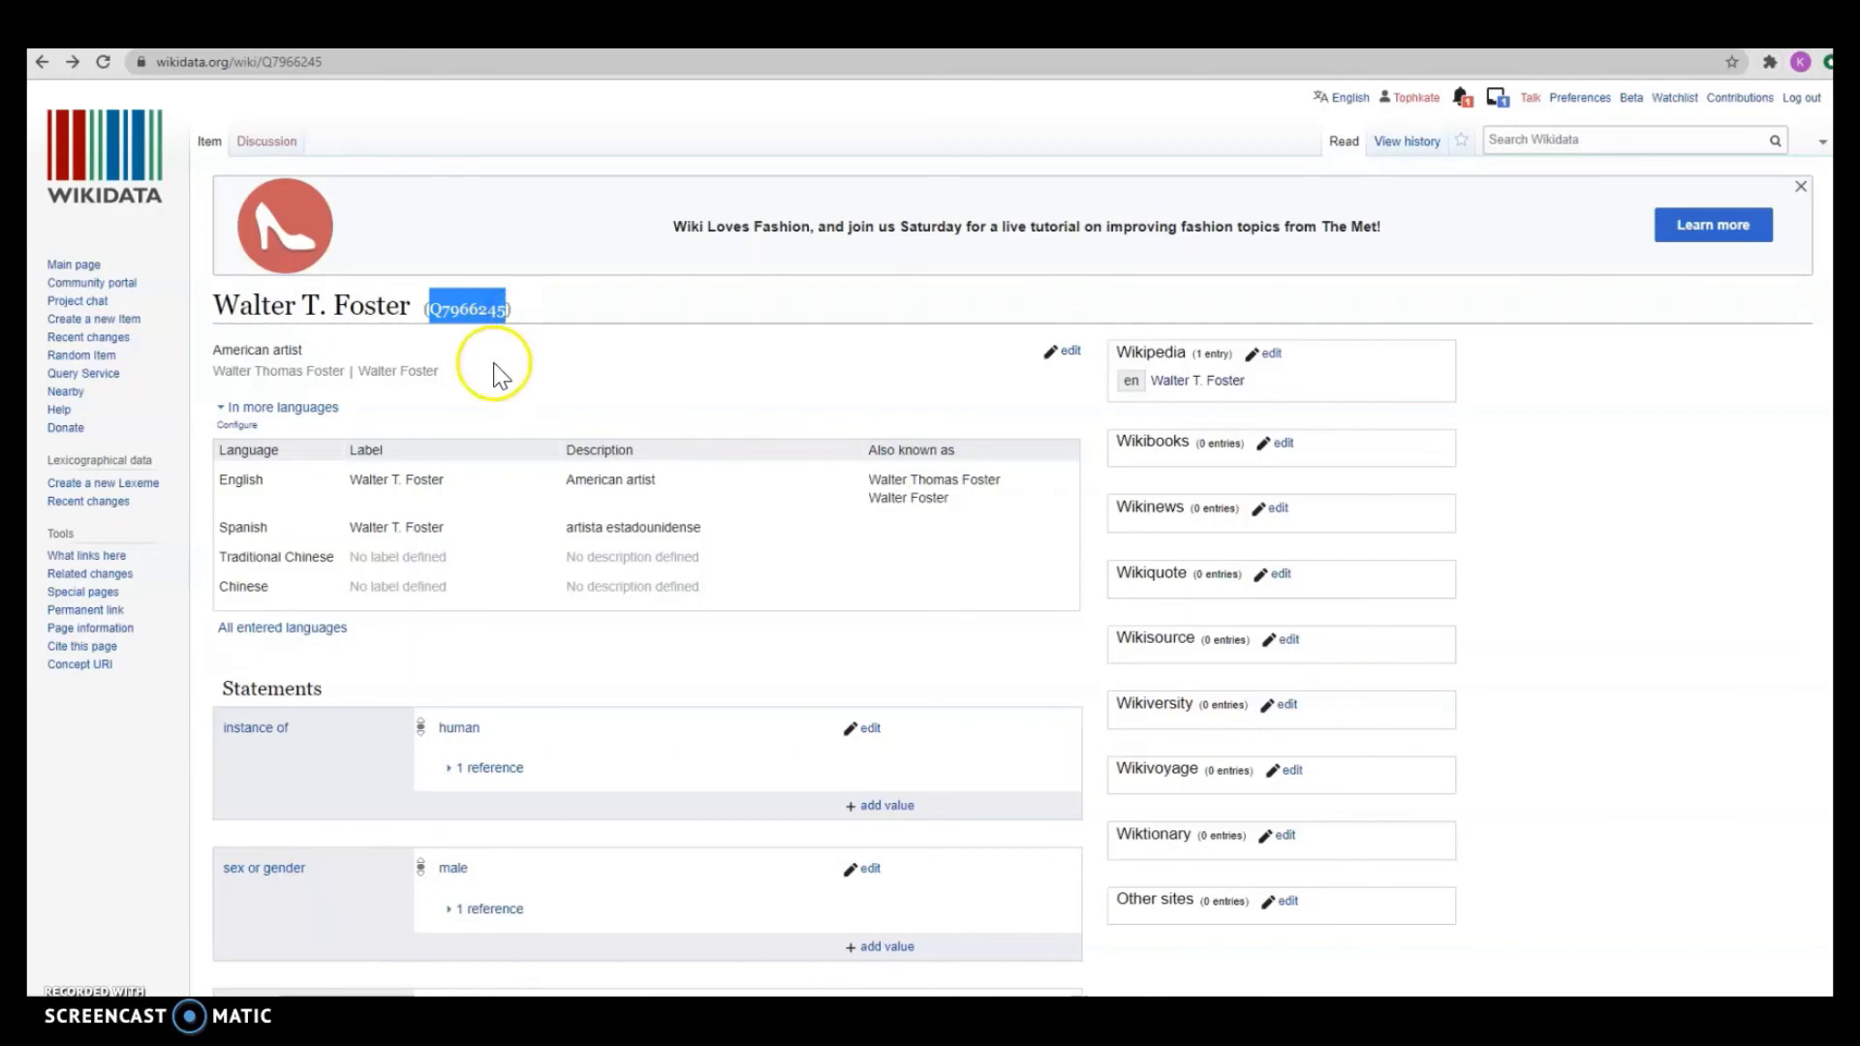
key(ctrl+Tab)
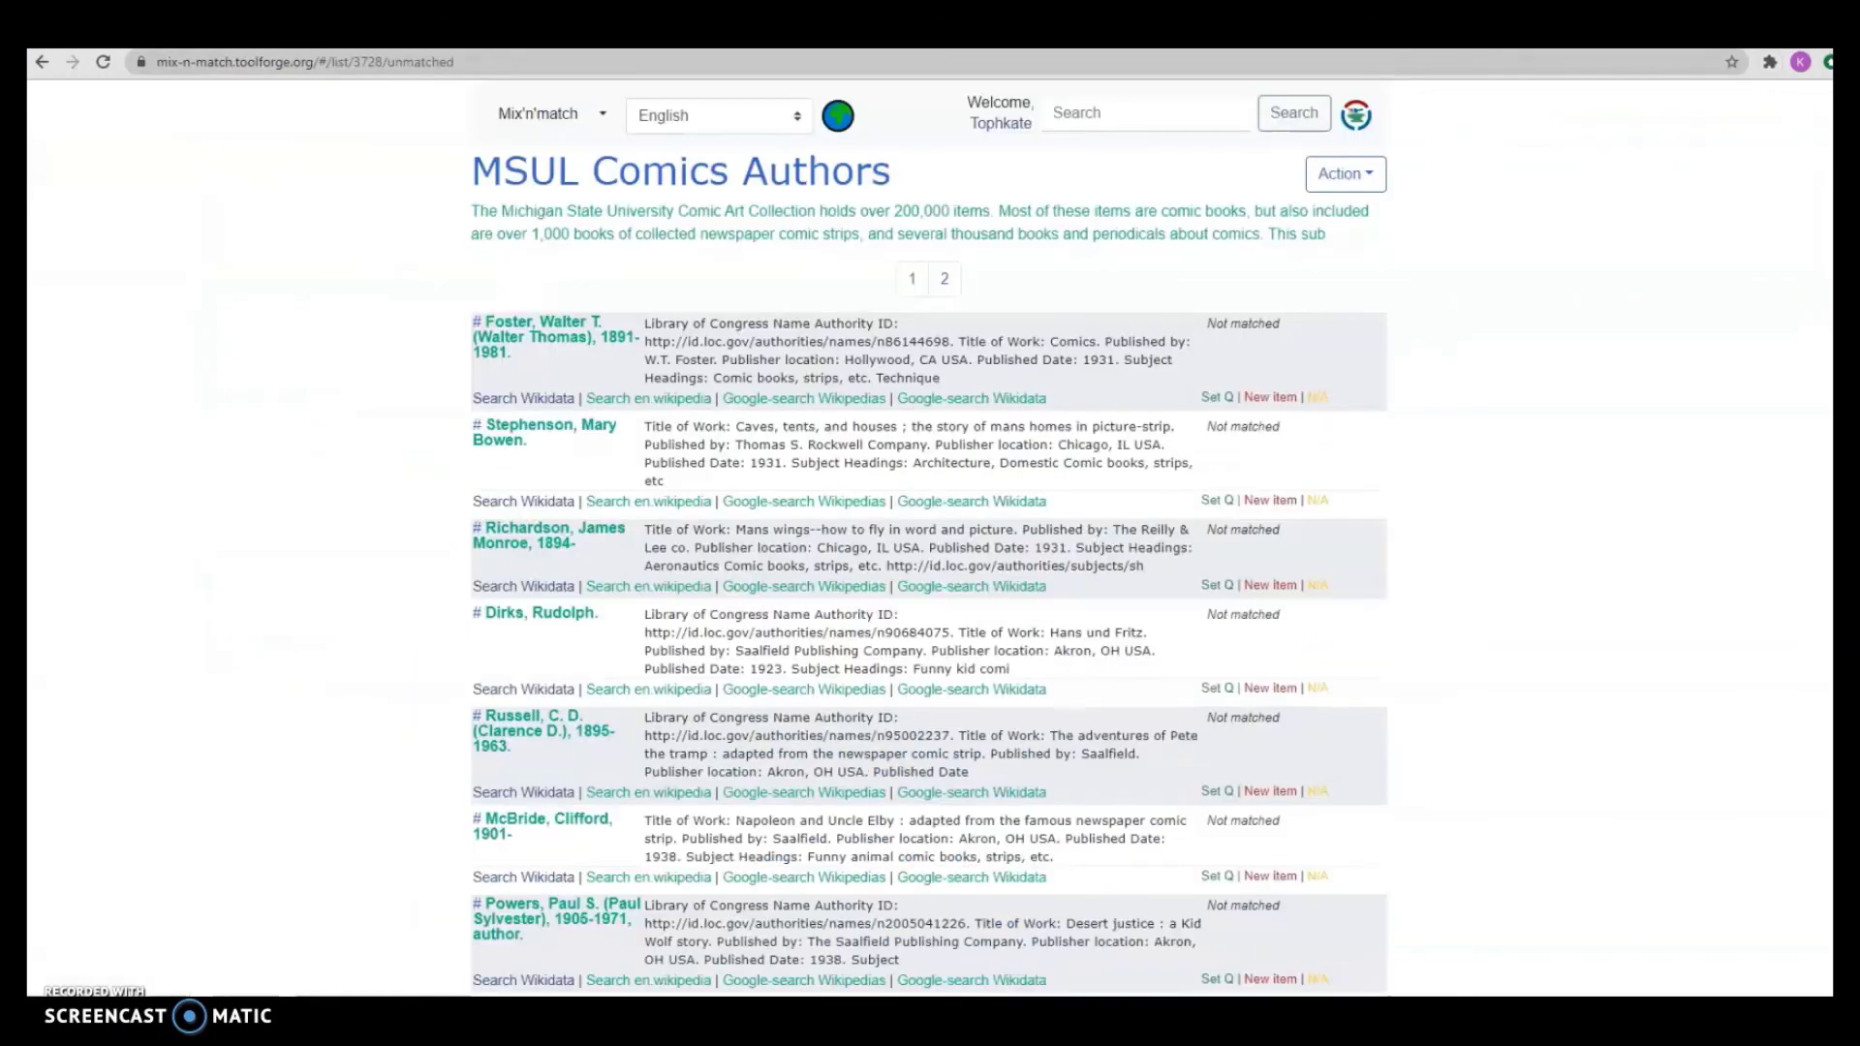
click(1216, 397)
click(876, 160)
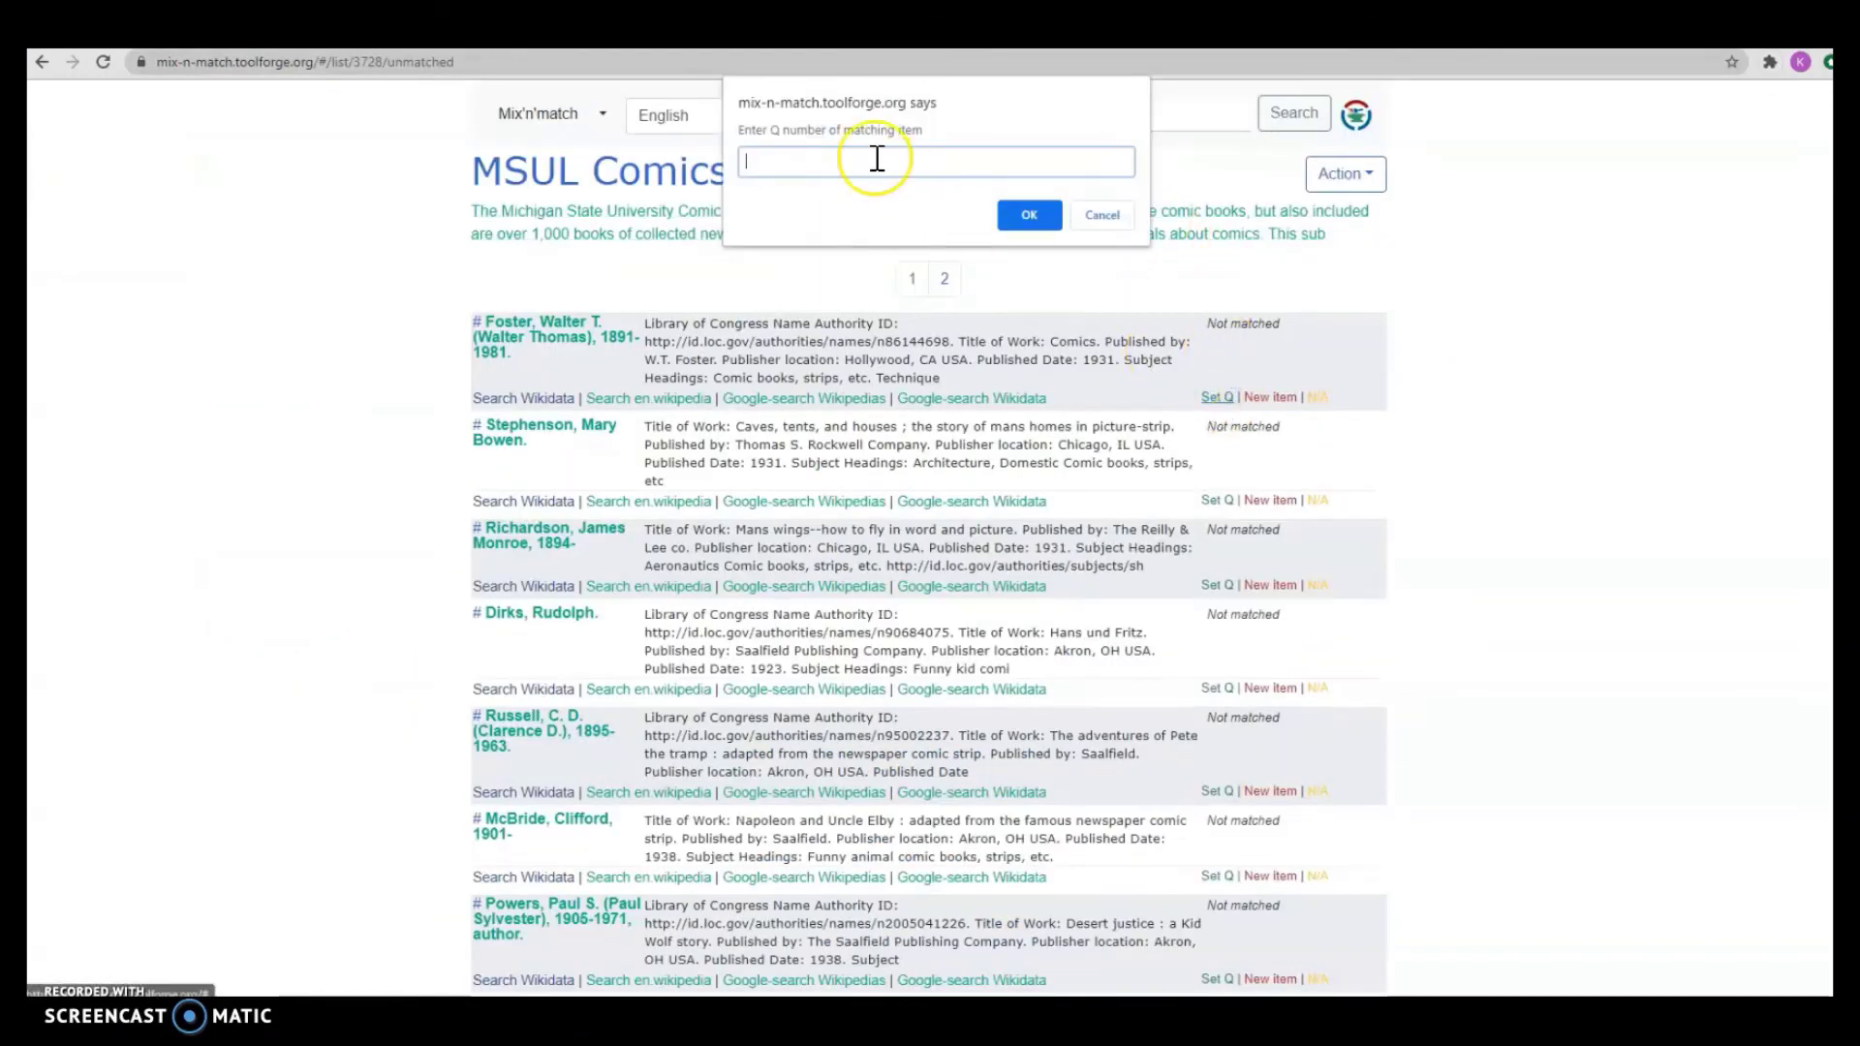
key(ctrl+v)
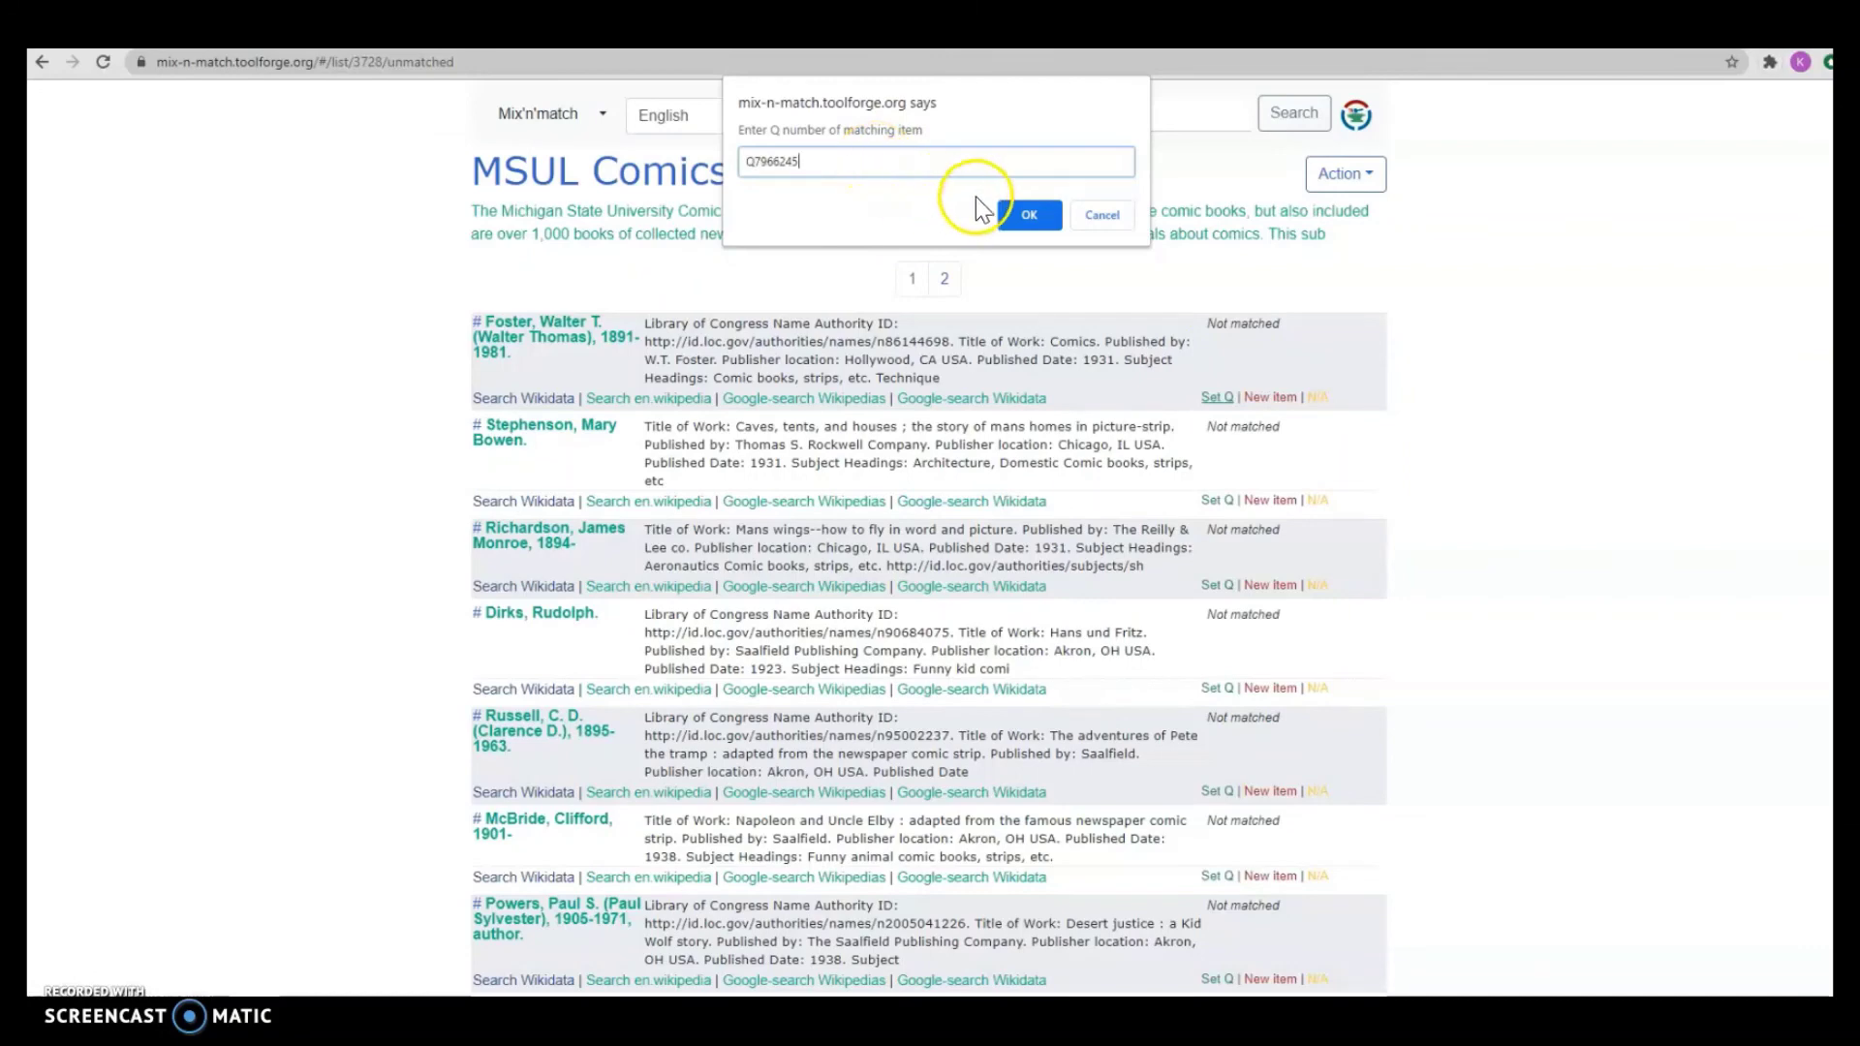
click(1027, 213)
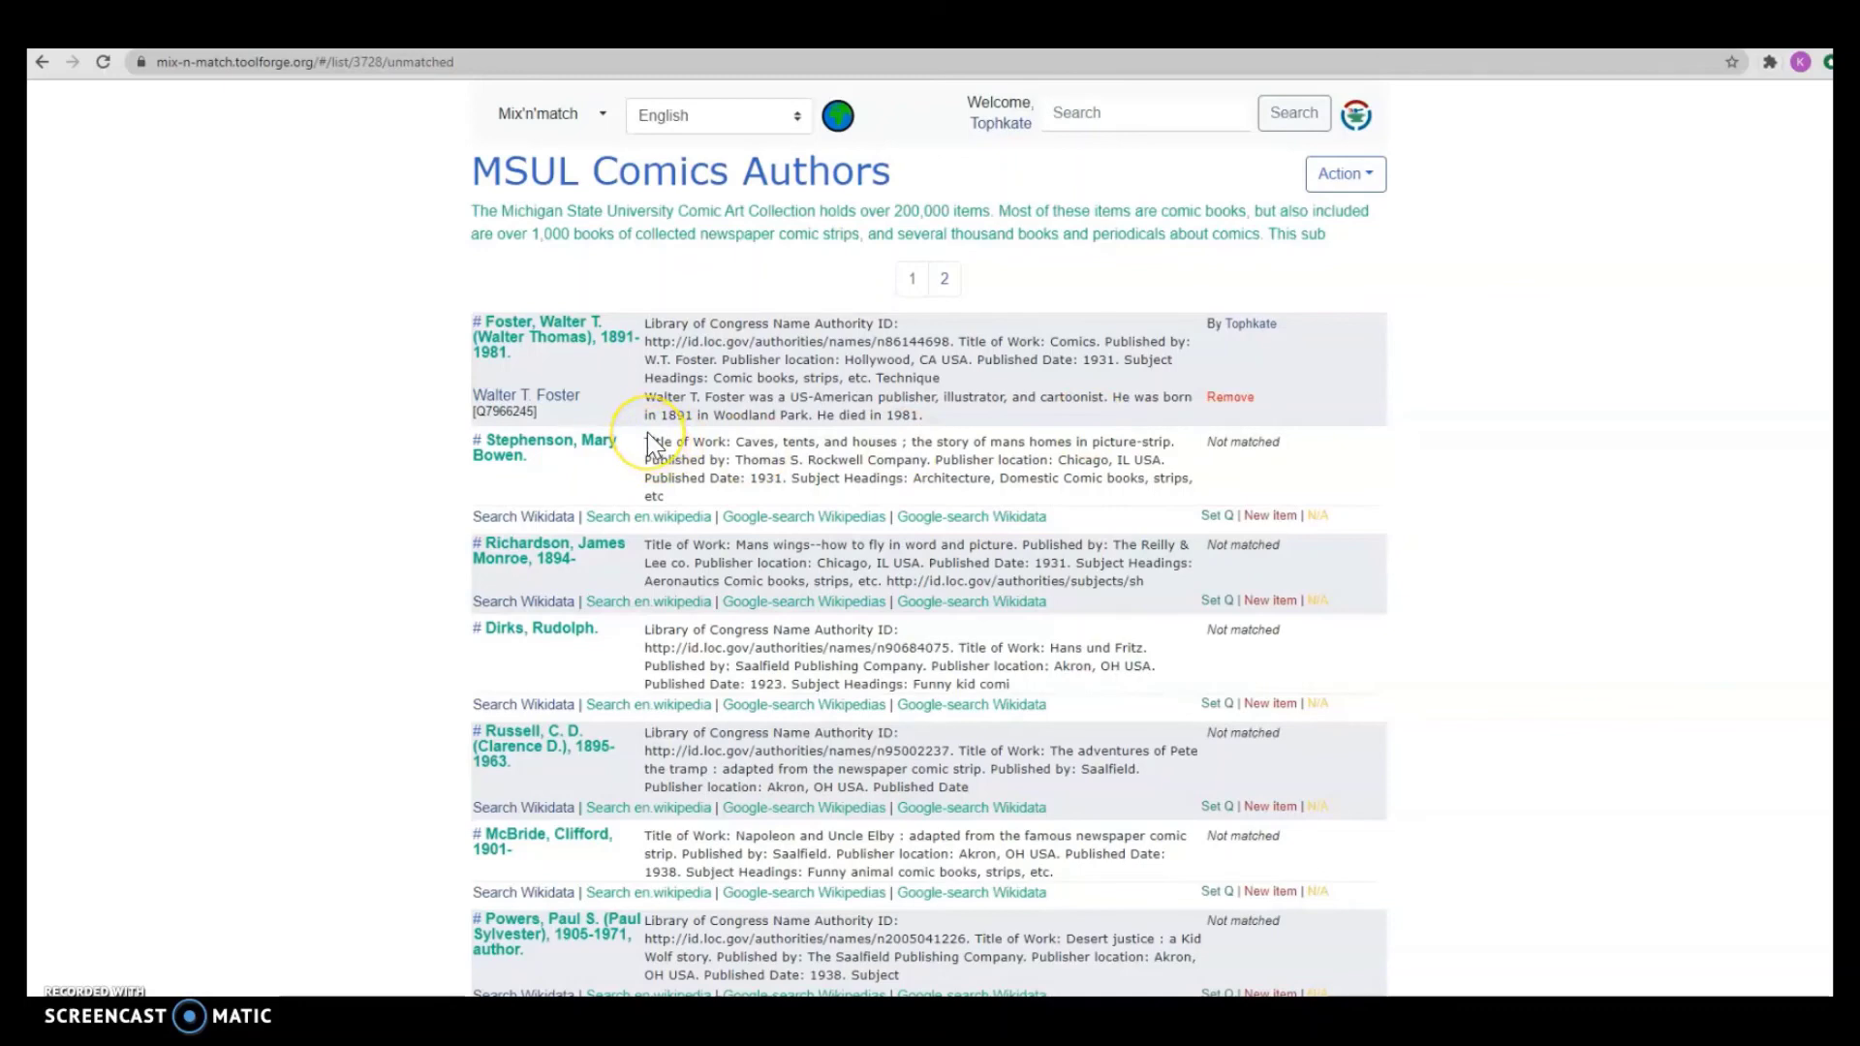
click(538, 515)
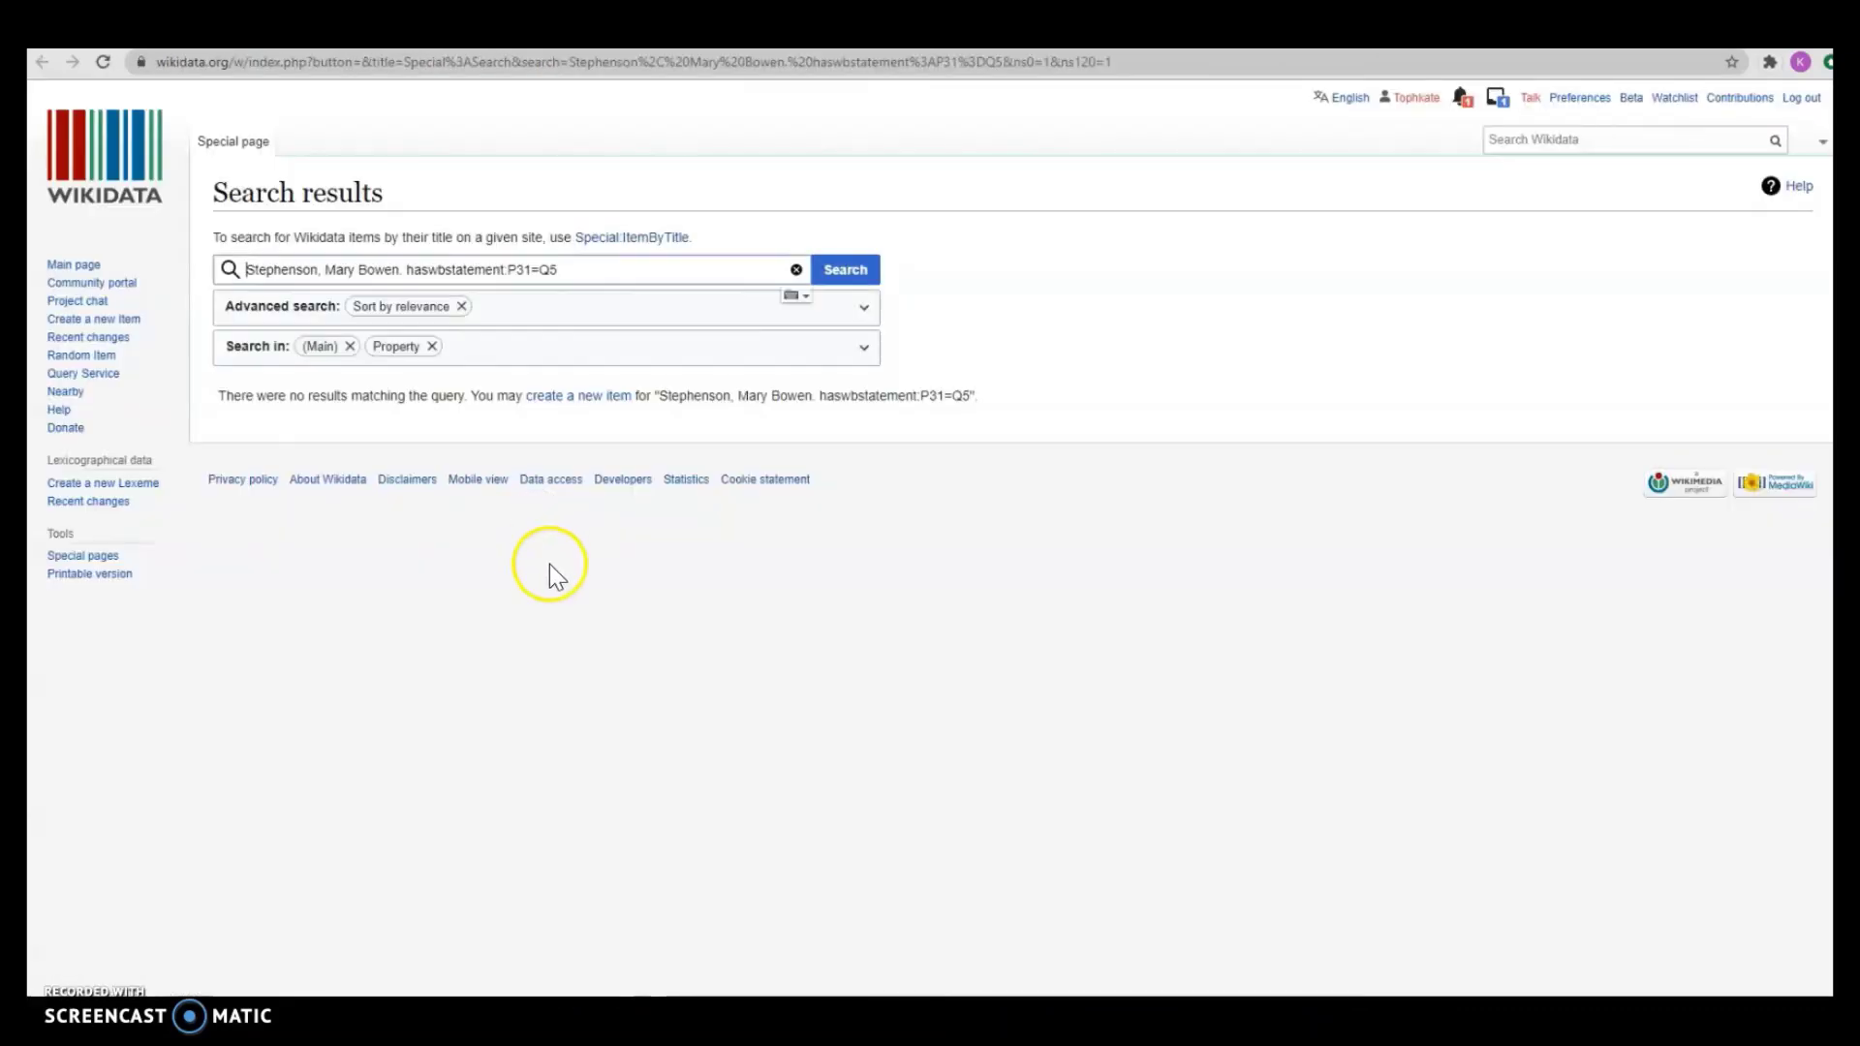
drag(615, 271, 411, 271)
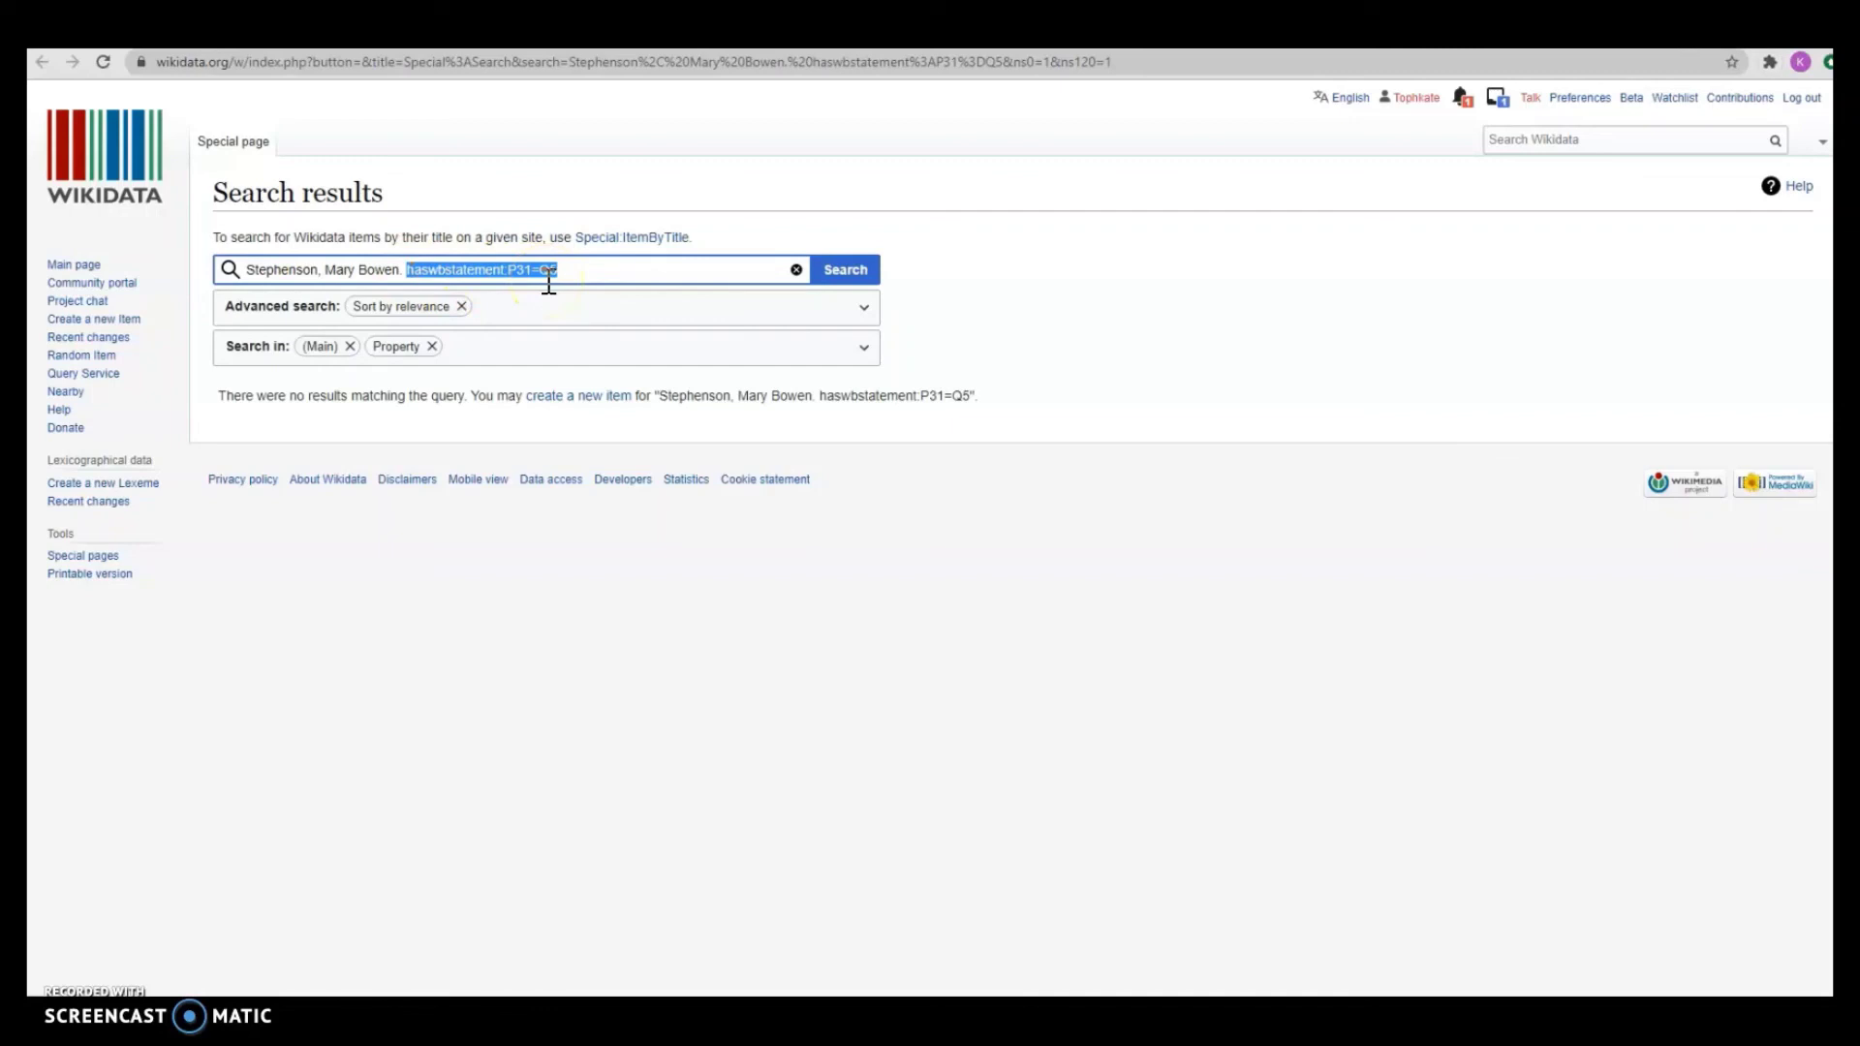
key(BackSpace)
key(Return)
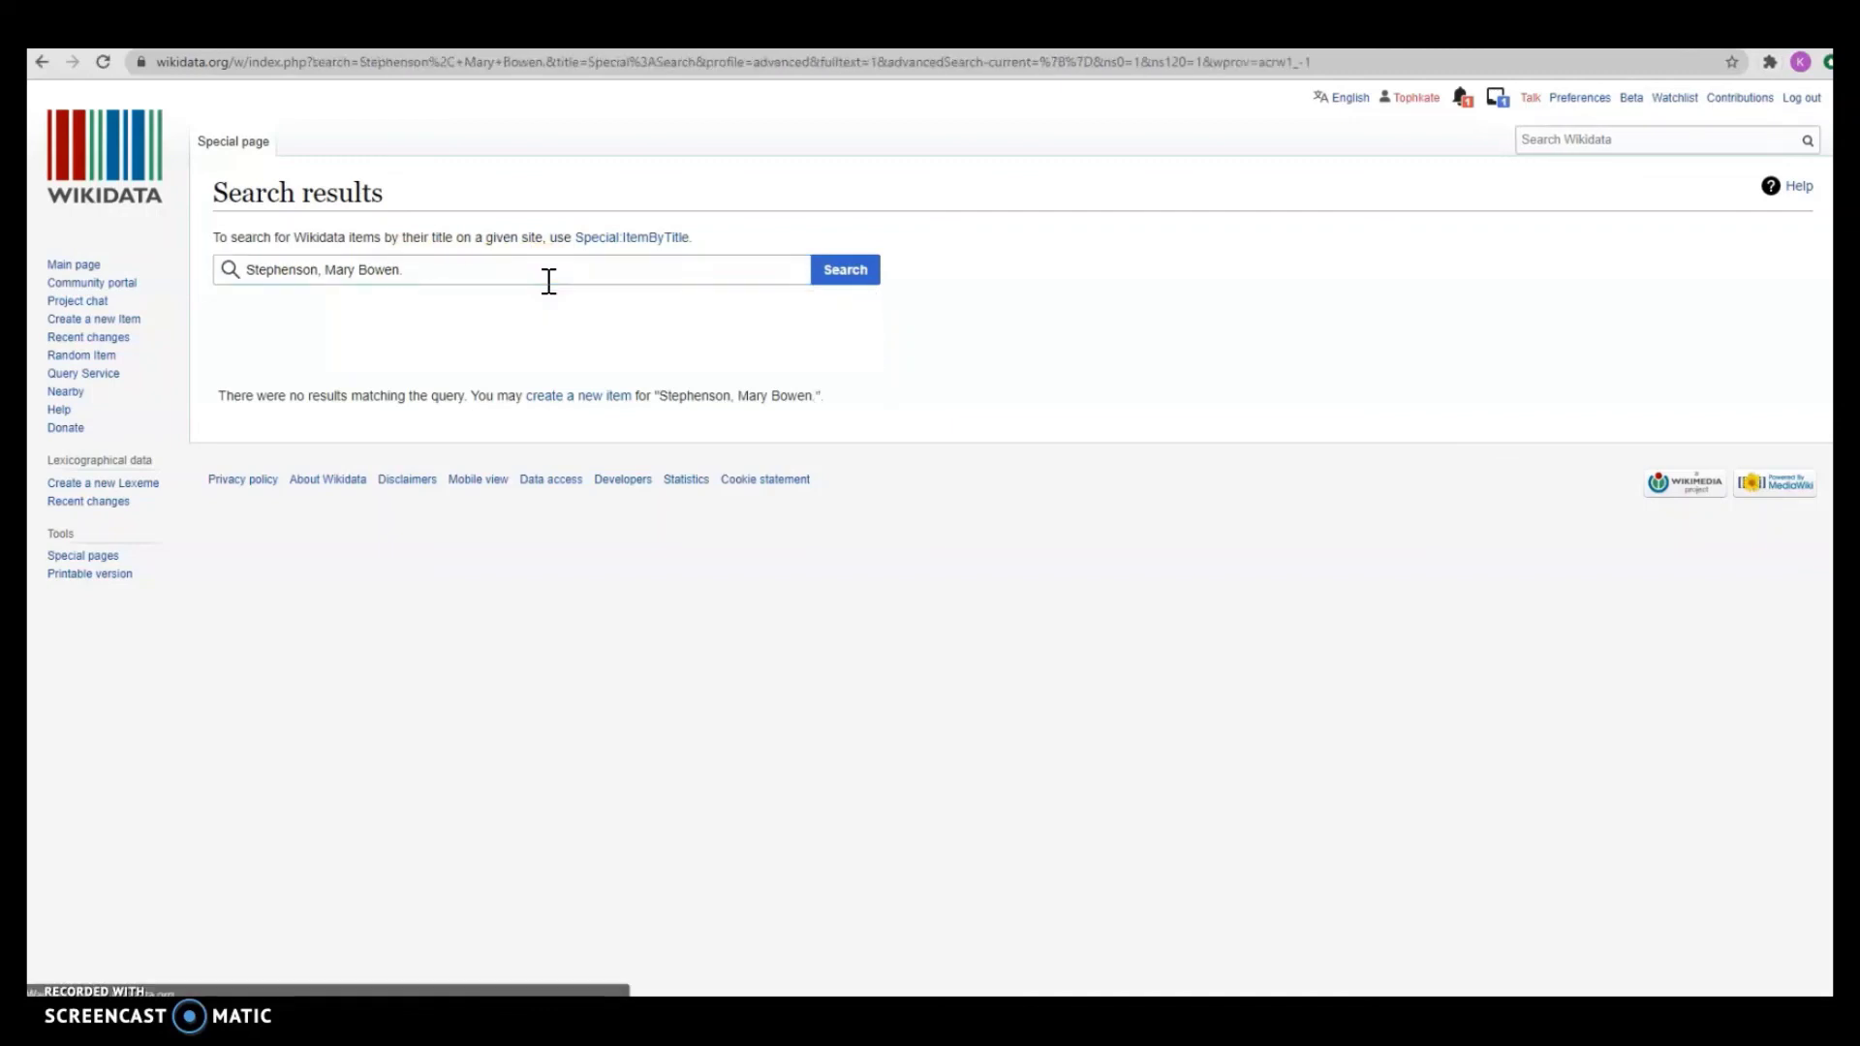
click(543, 279)
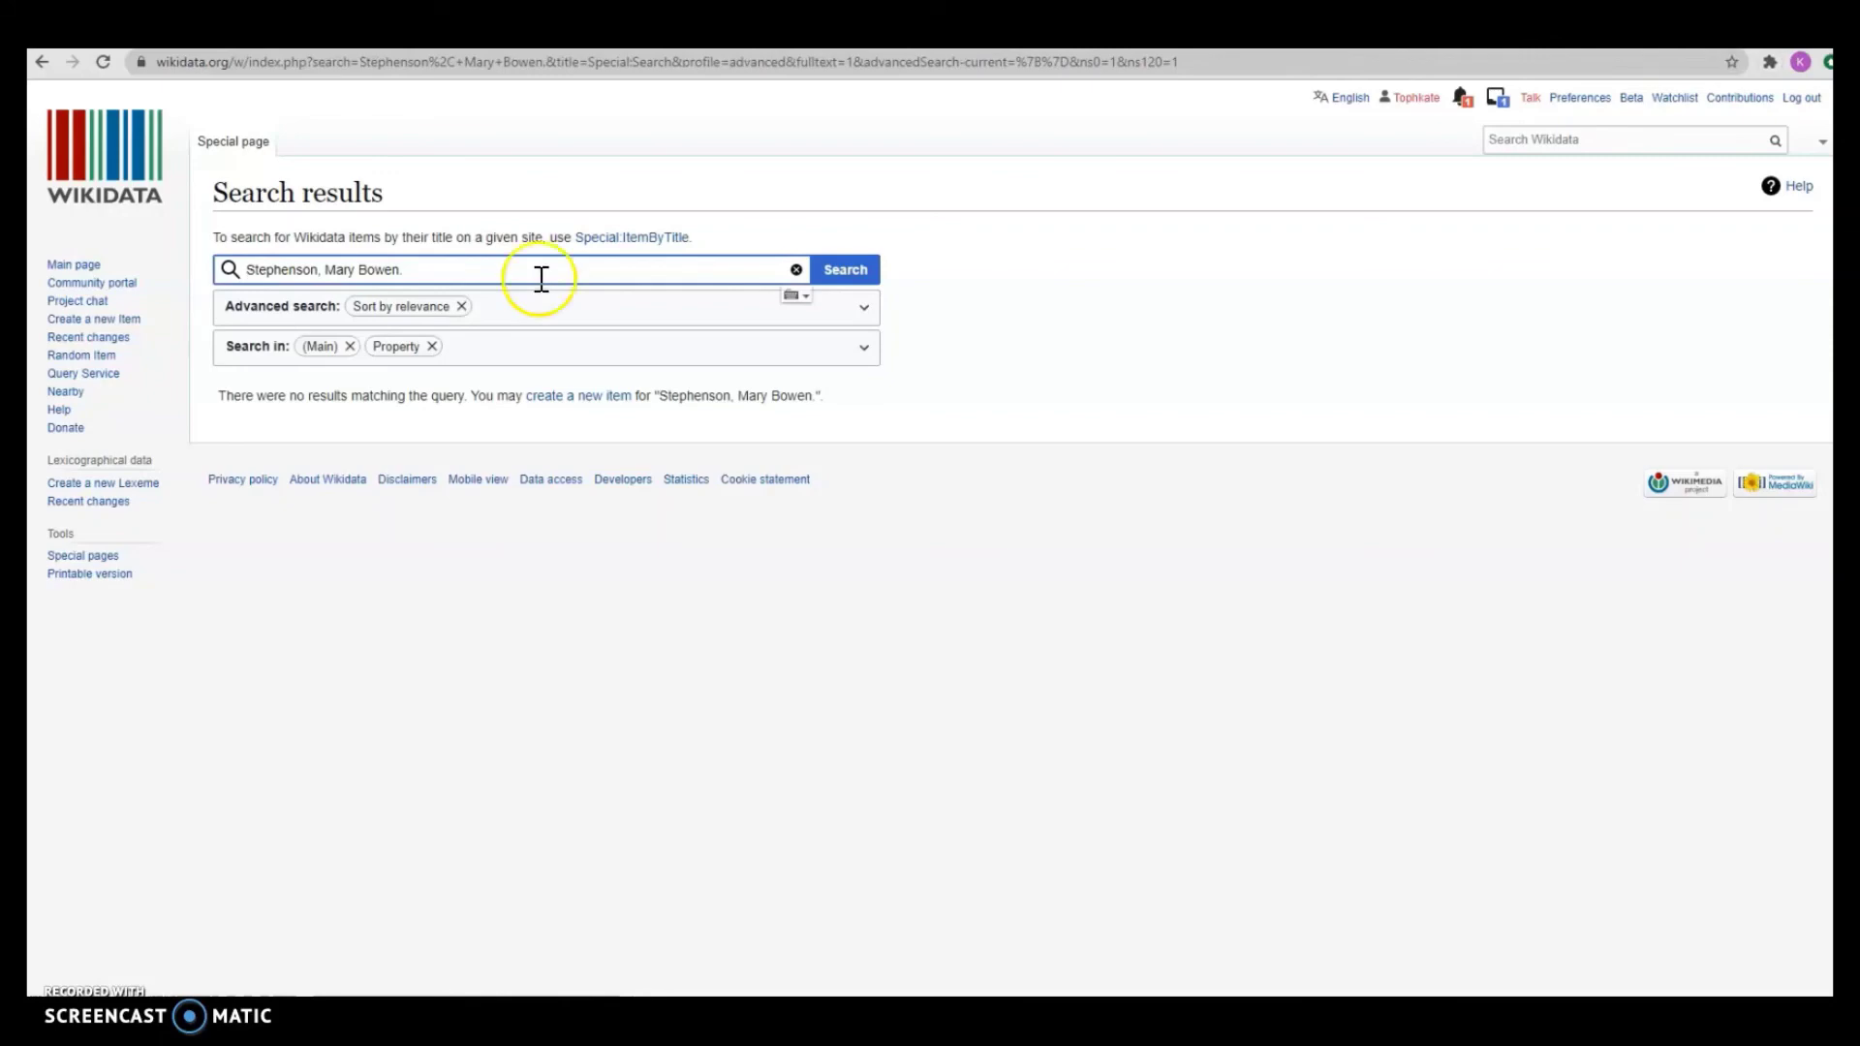
key(ctrl+Tab)
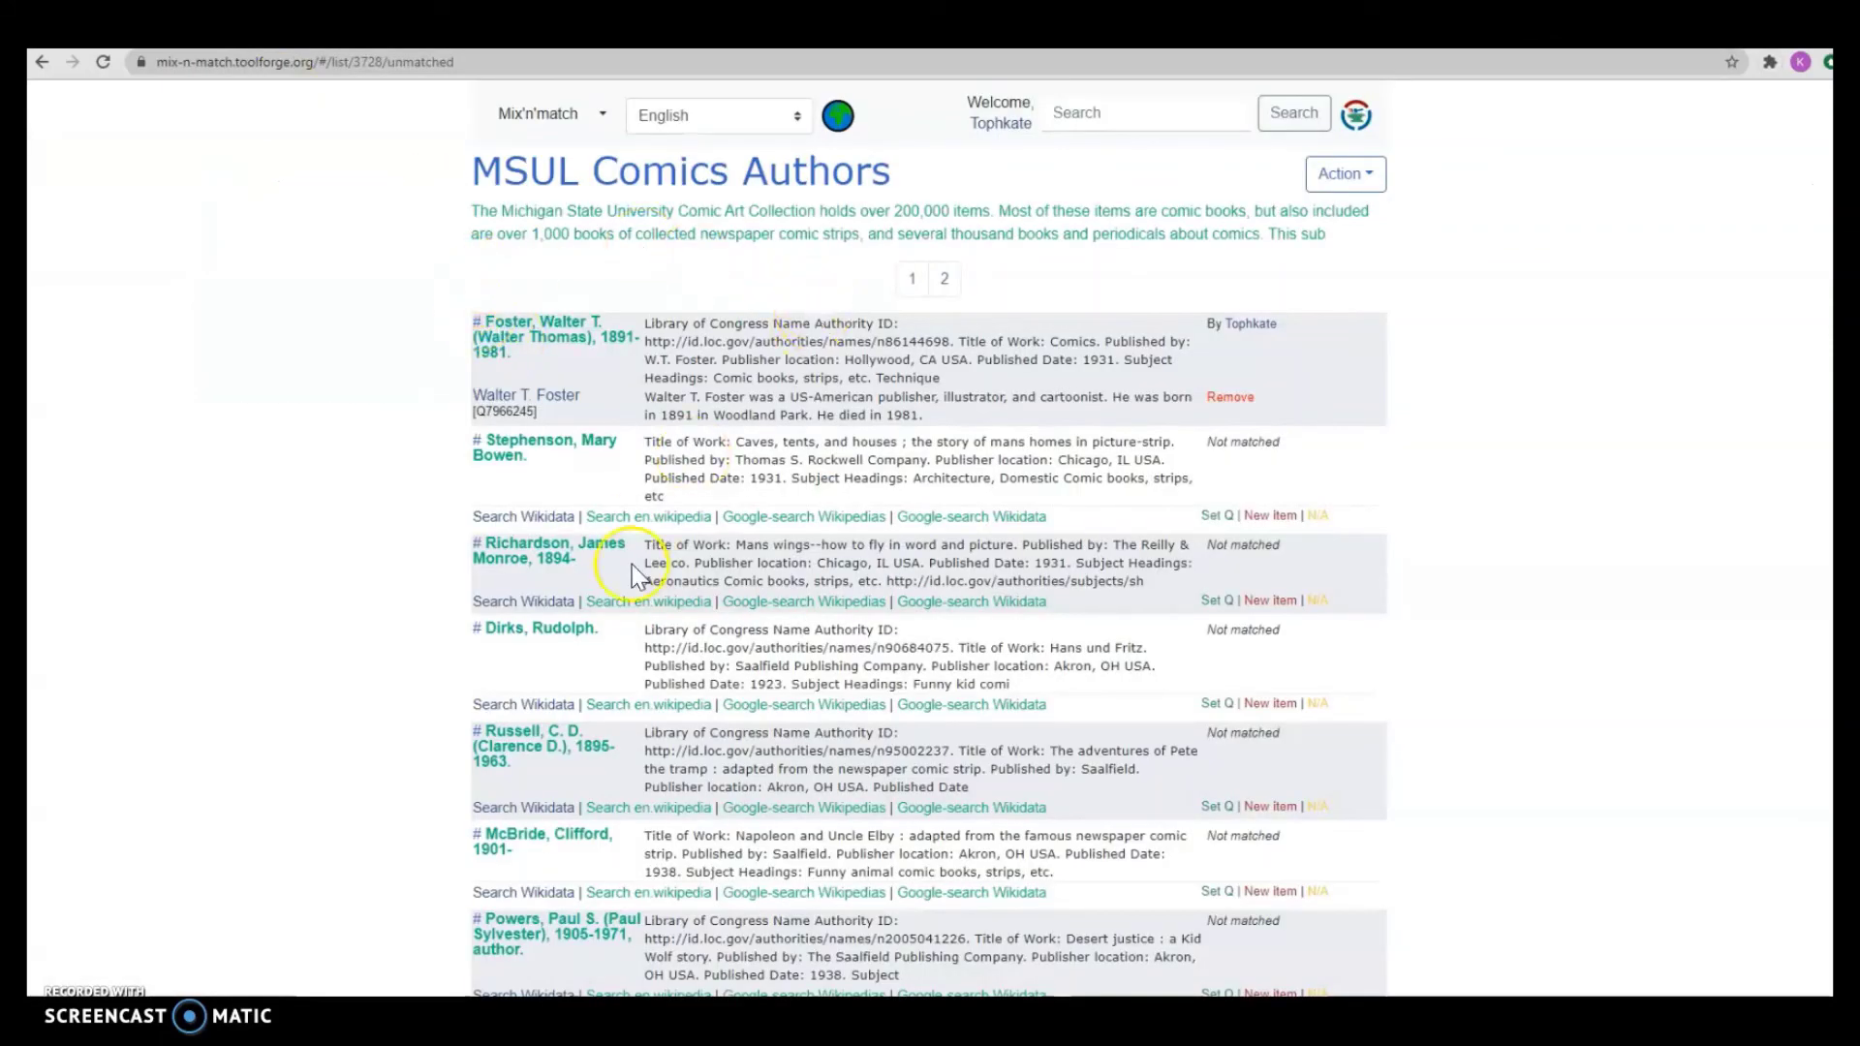
click(646, 518)
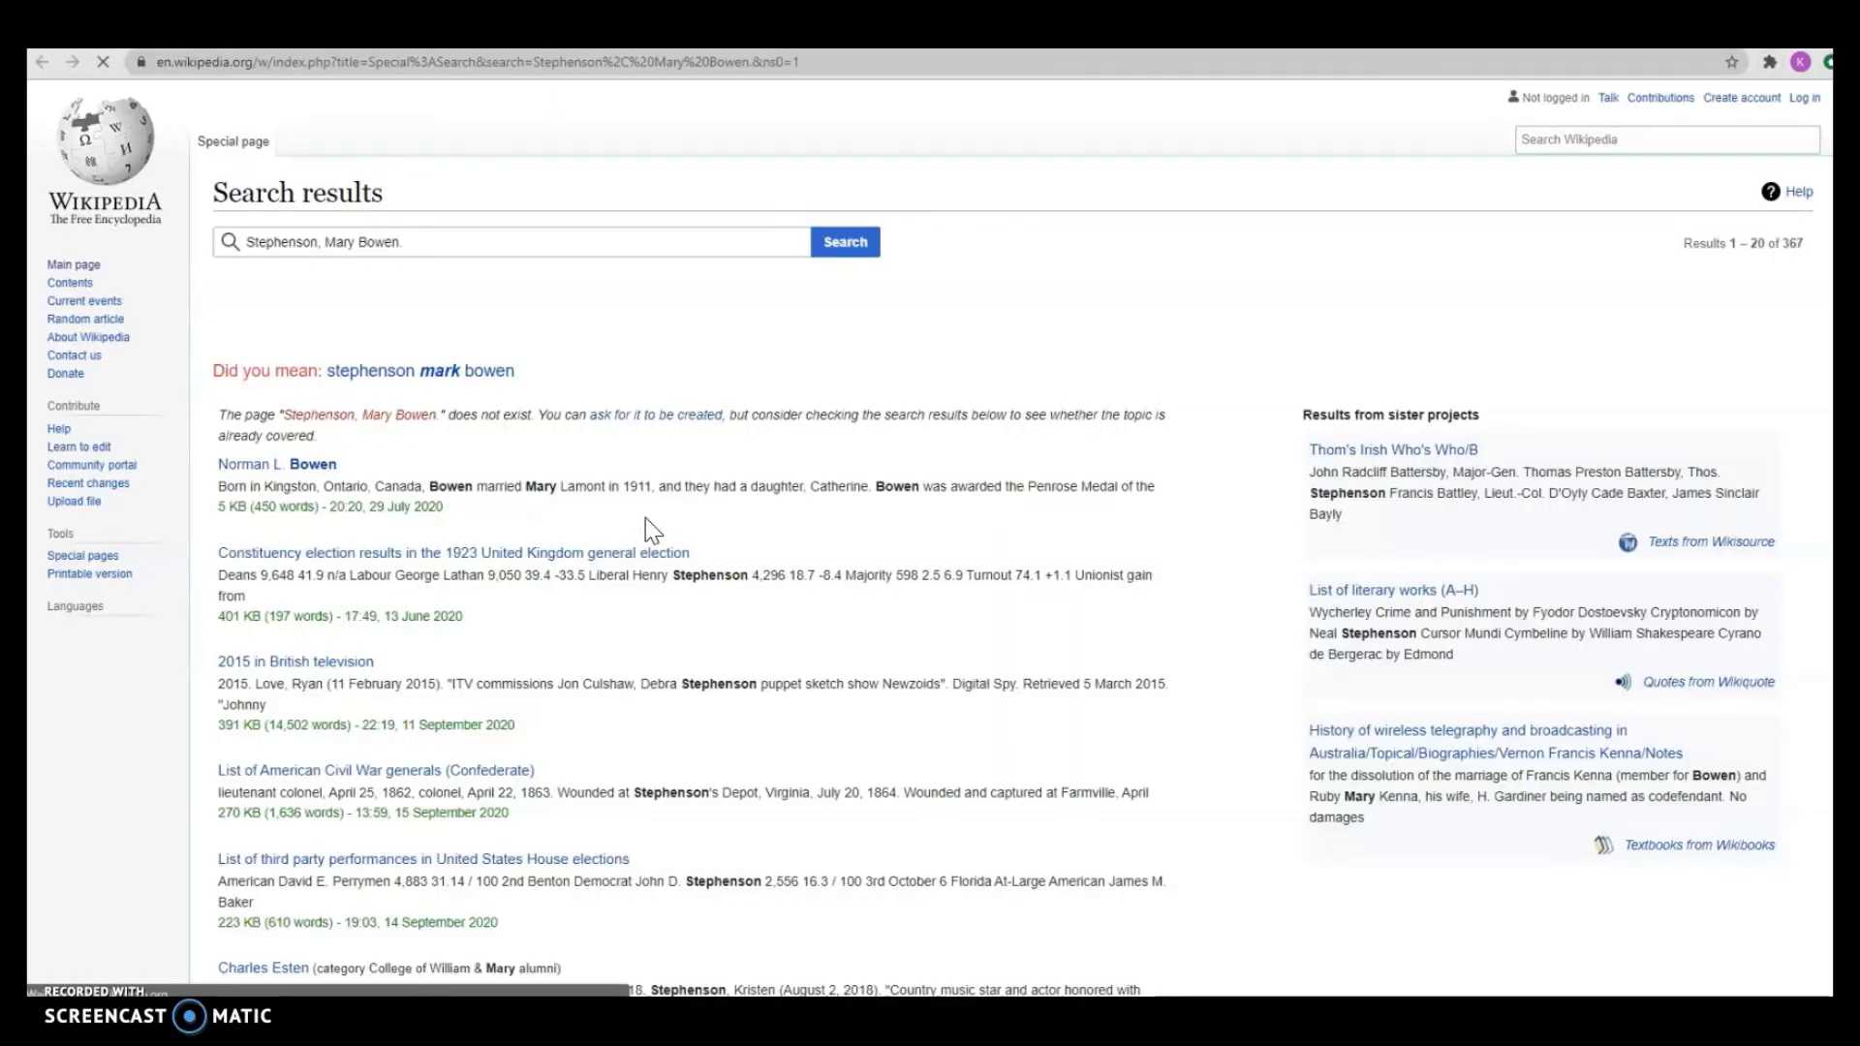
scroll(696, 525, down, 3)
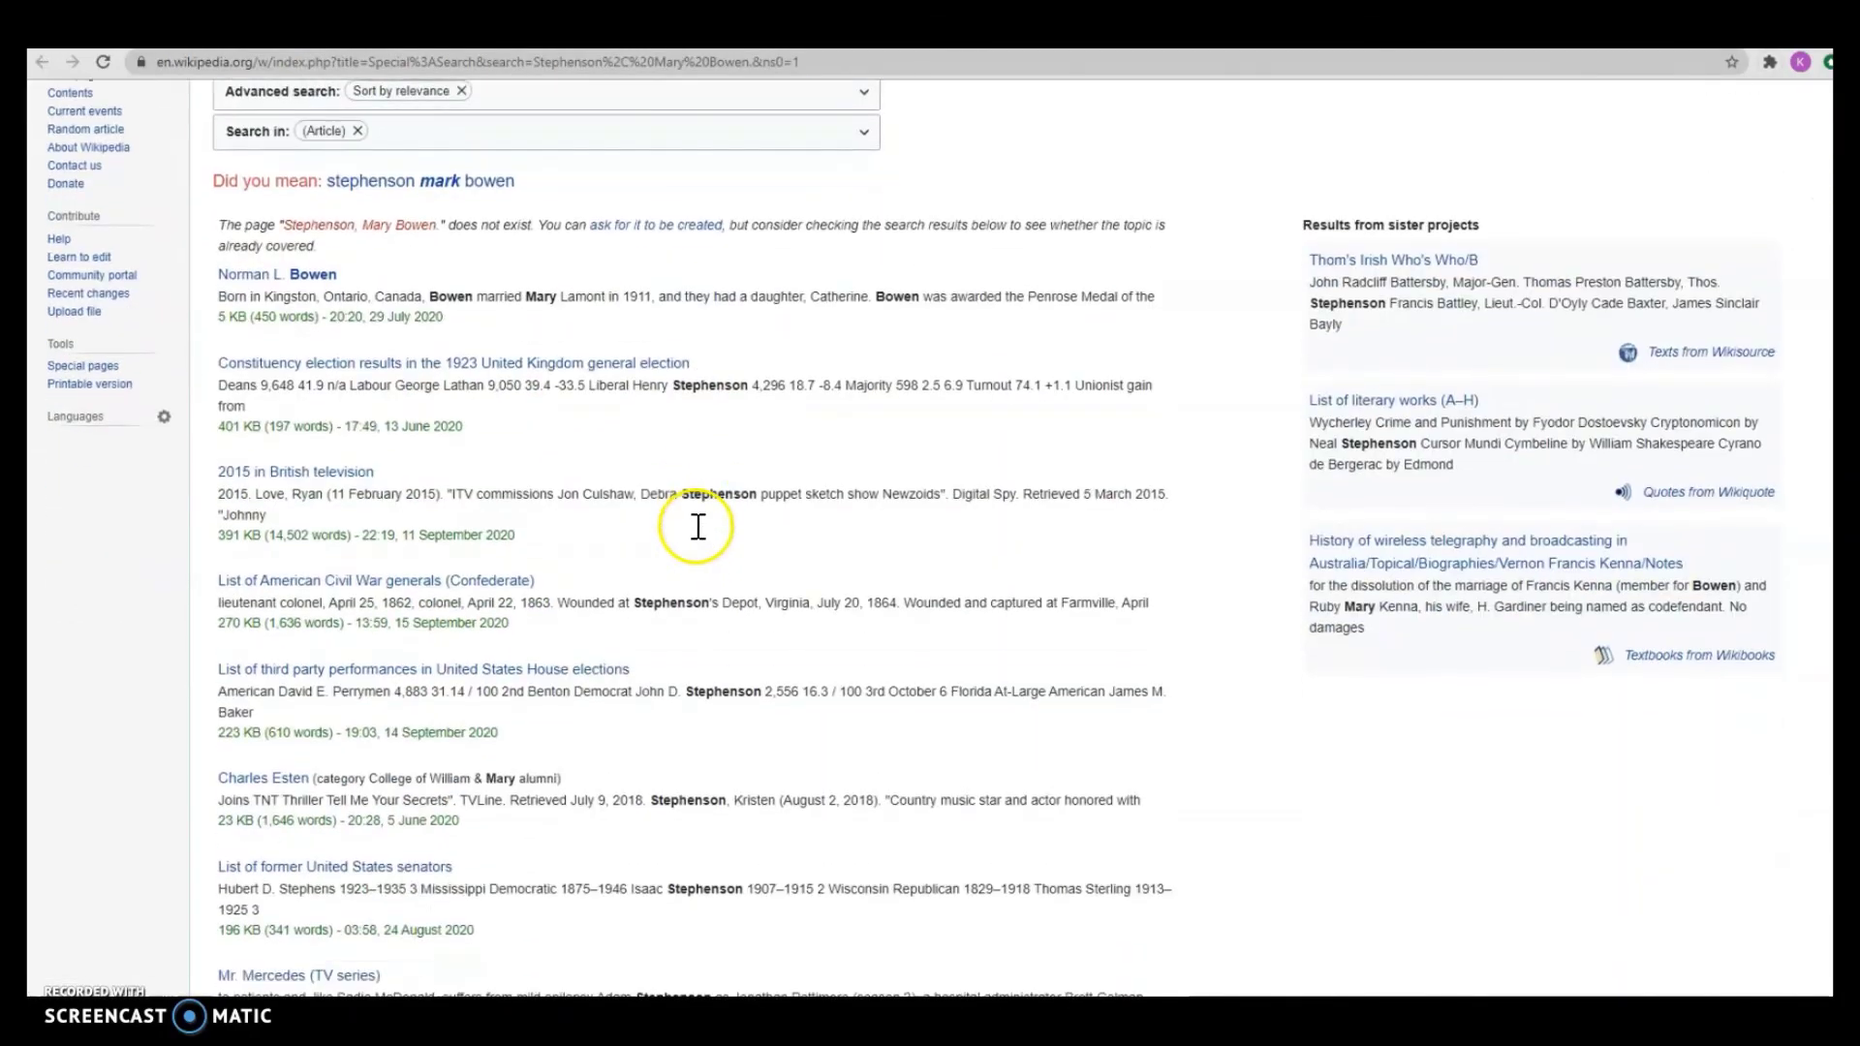
scroll(681, 540, down, 4)
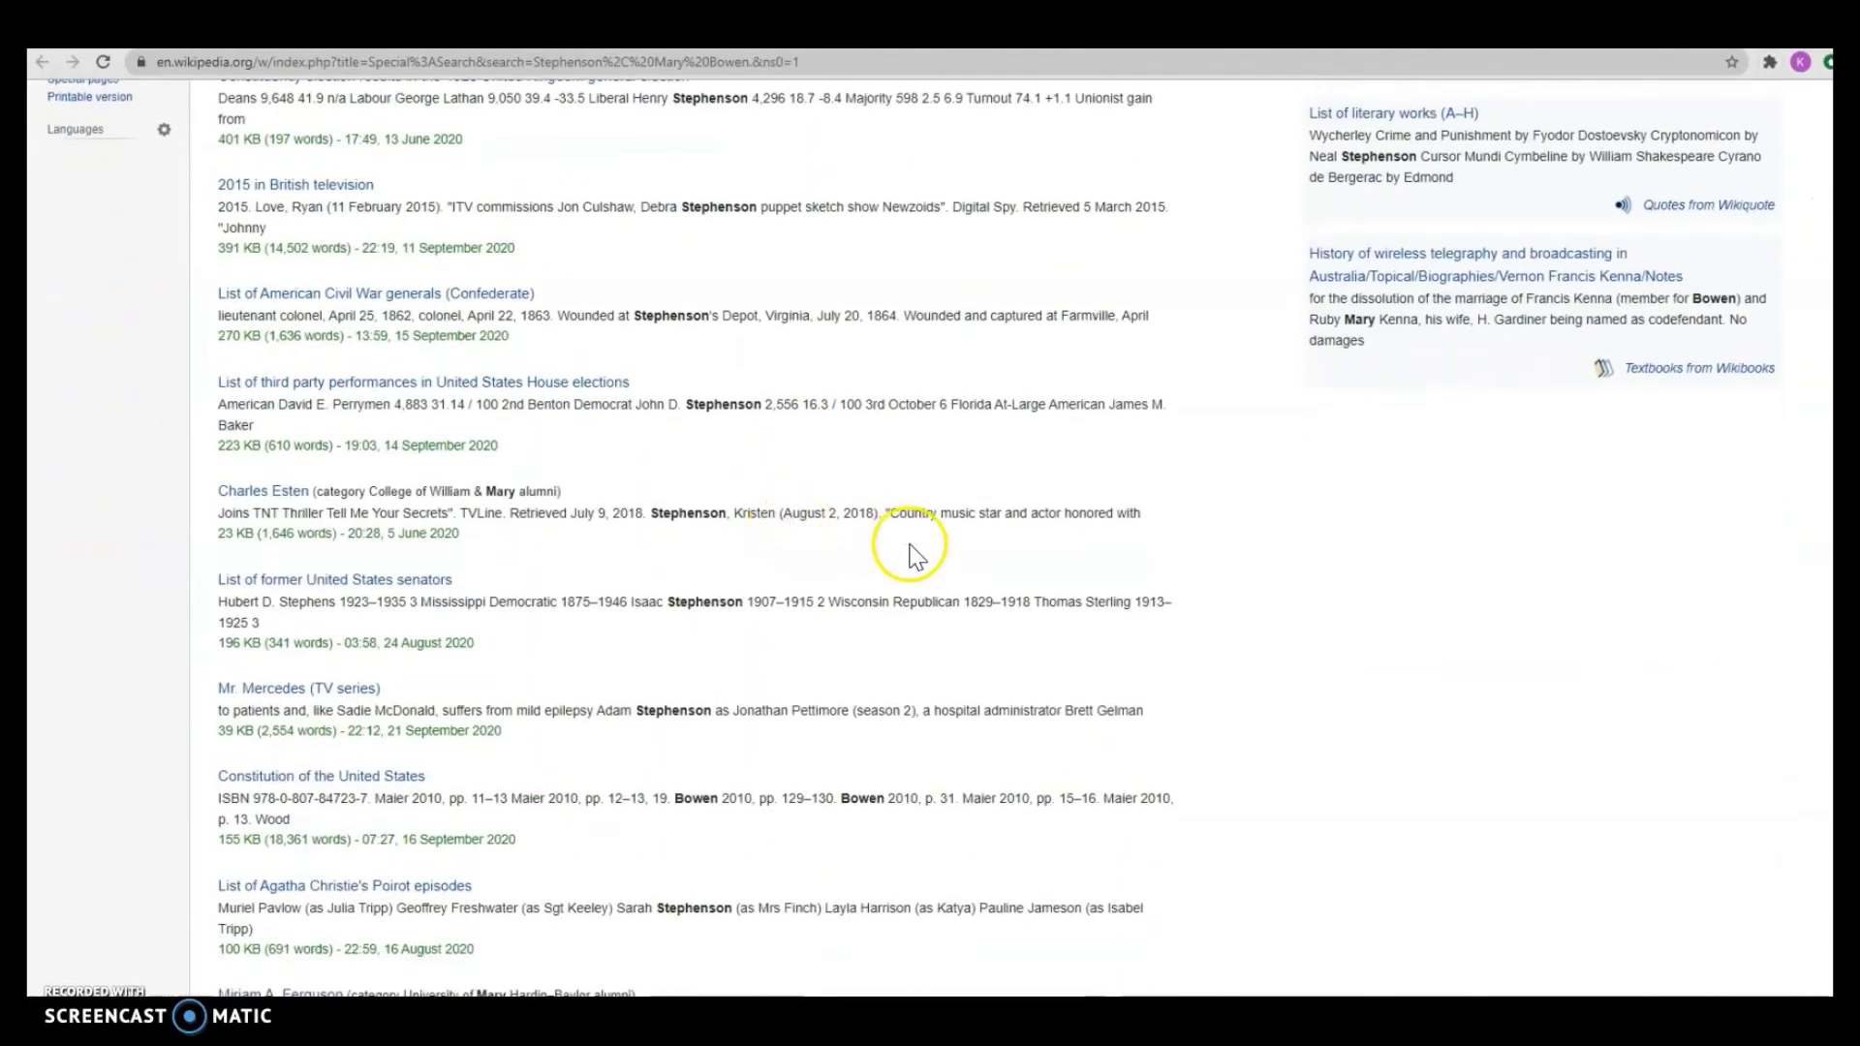
scroll(879, 552, up, 7)
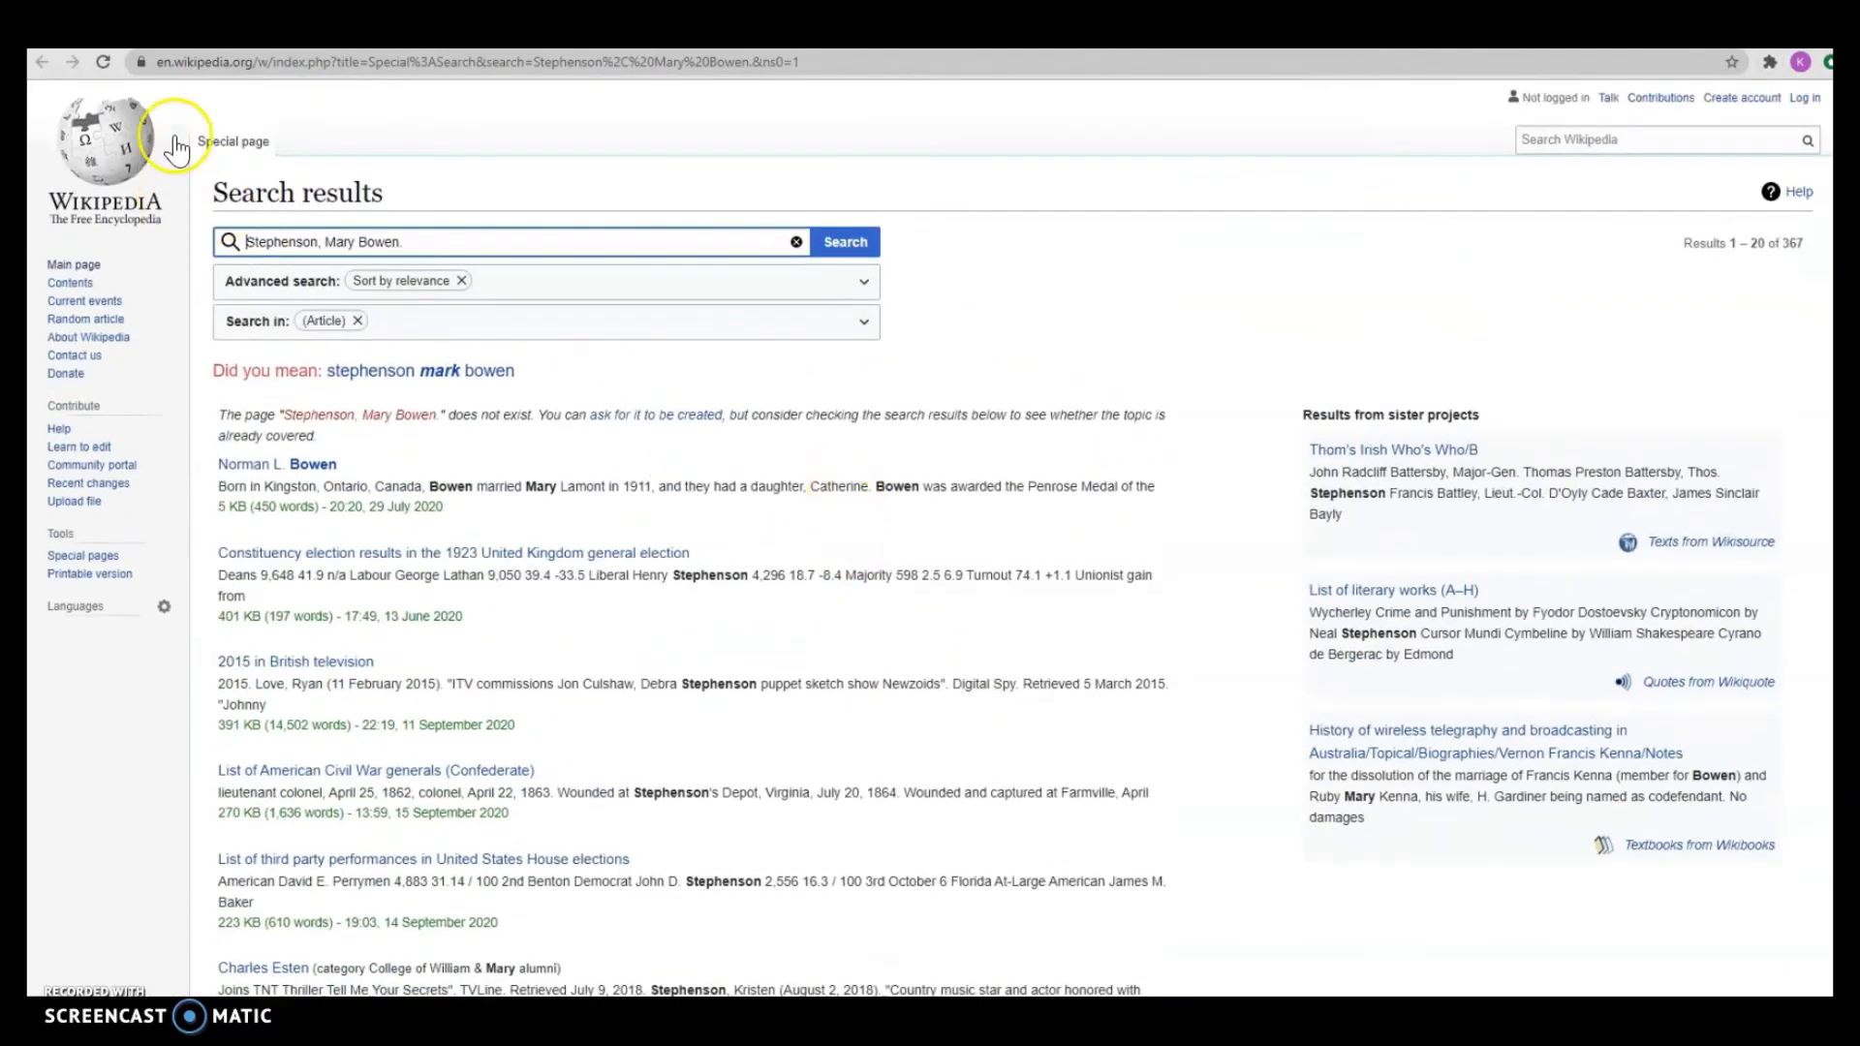
key(ctrl+w)
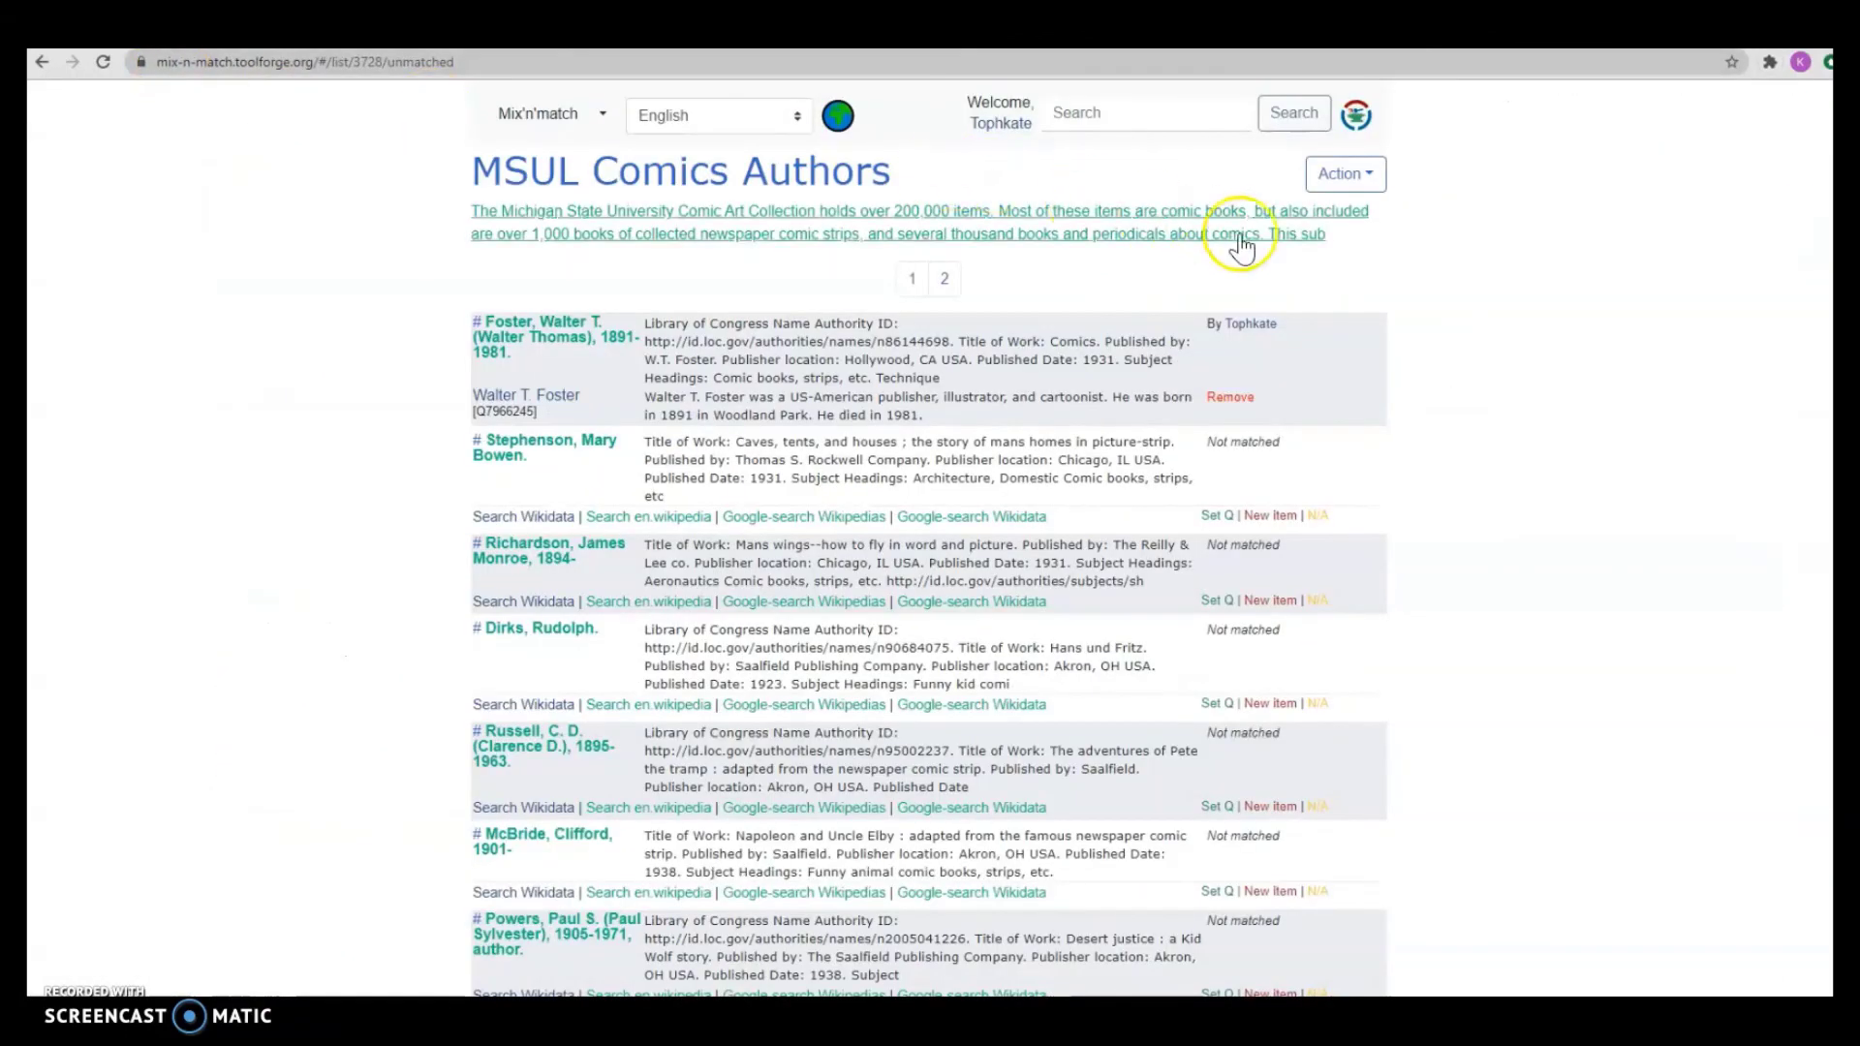
- Create a new Wikidata item for Stephenson's entry, producing Q99589070
click(1259, 515)
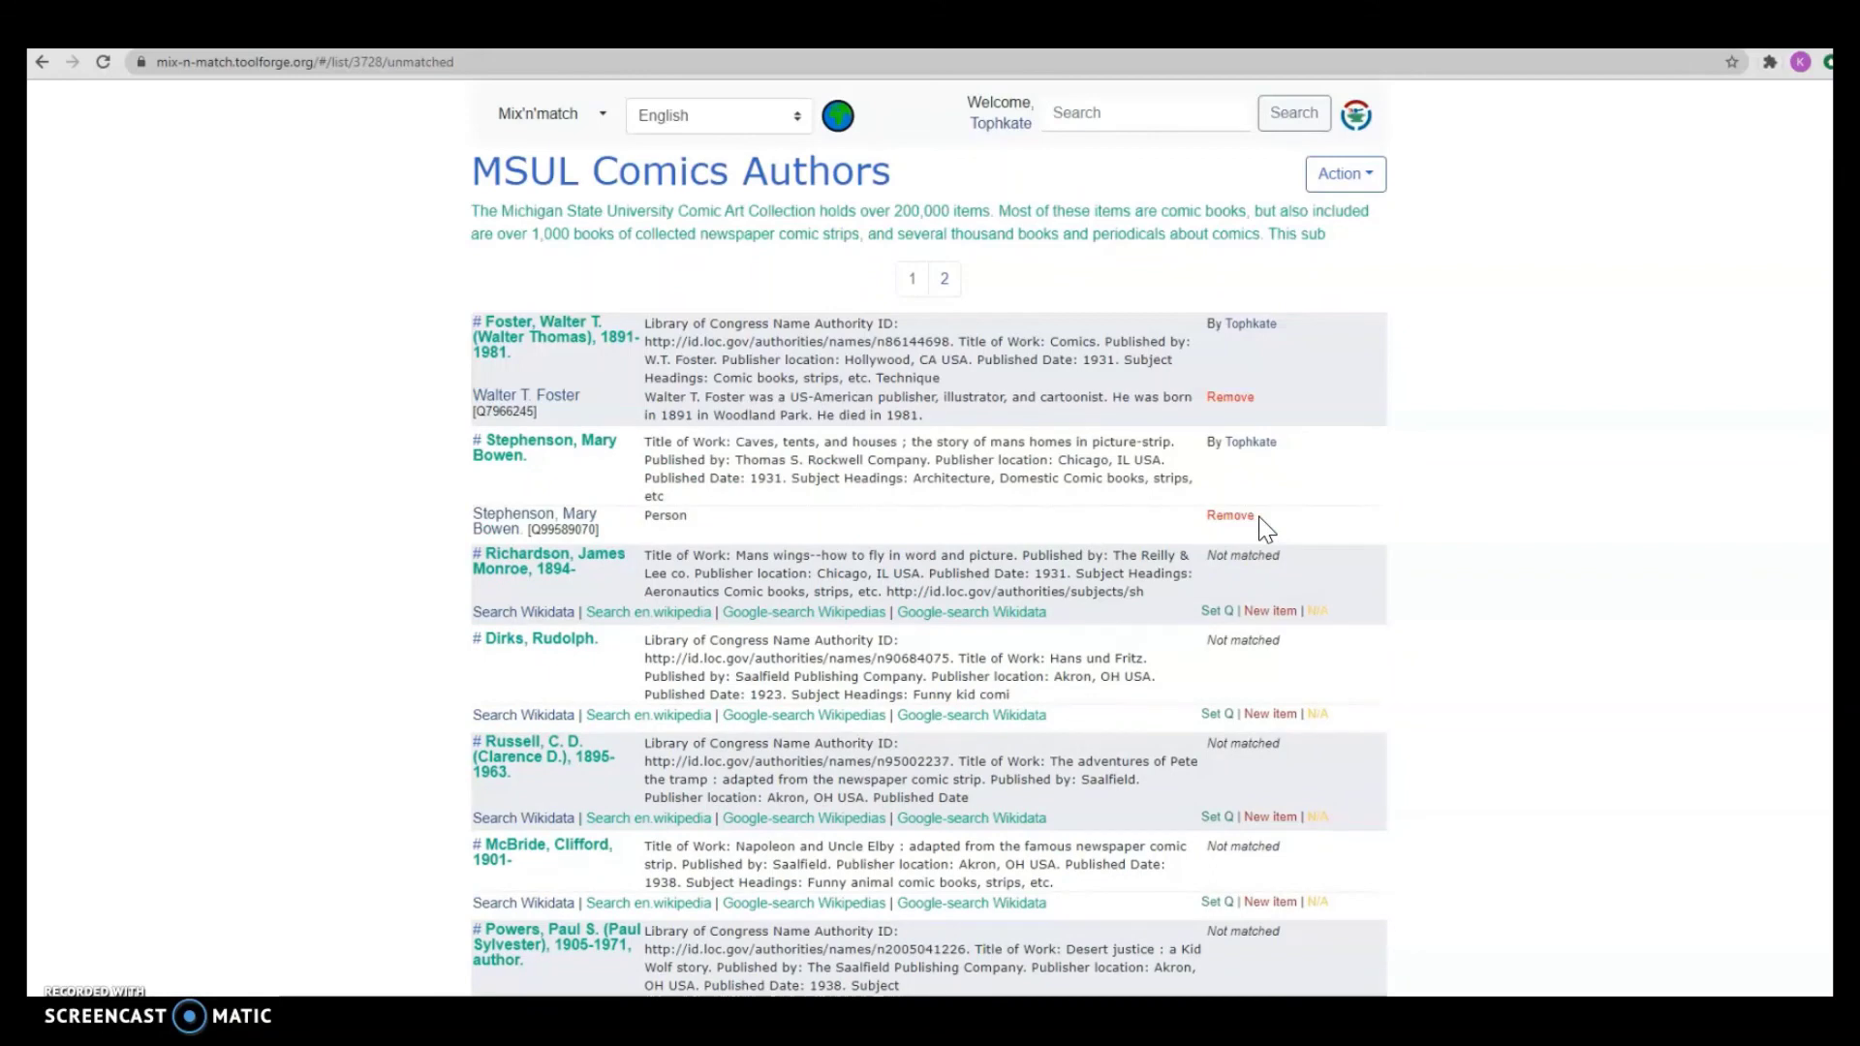
right_click(550, 518)
key(Escape)
- Review Q99589070's English and Spanish labels, instance of human and catalog URL statement
key(ctrl+Tab)
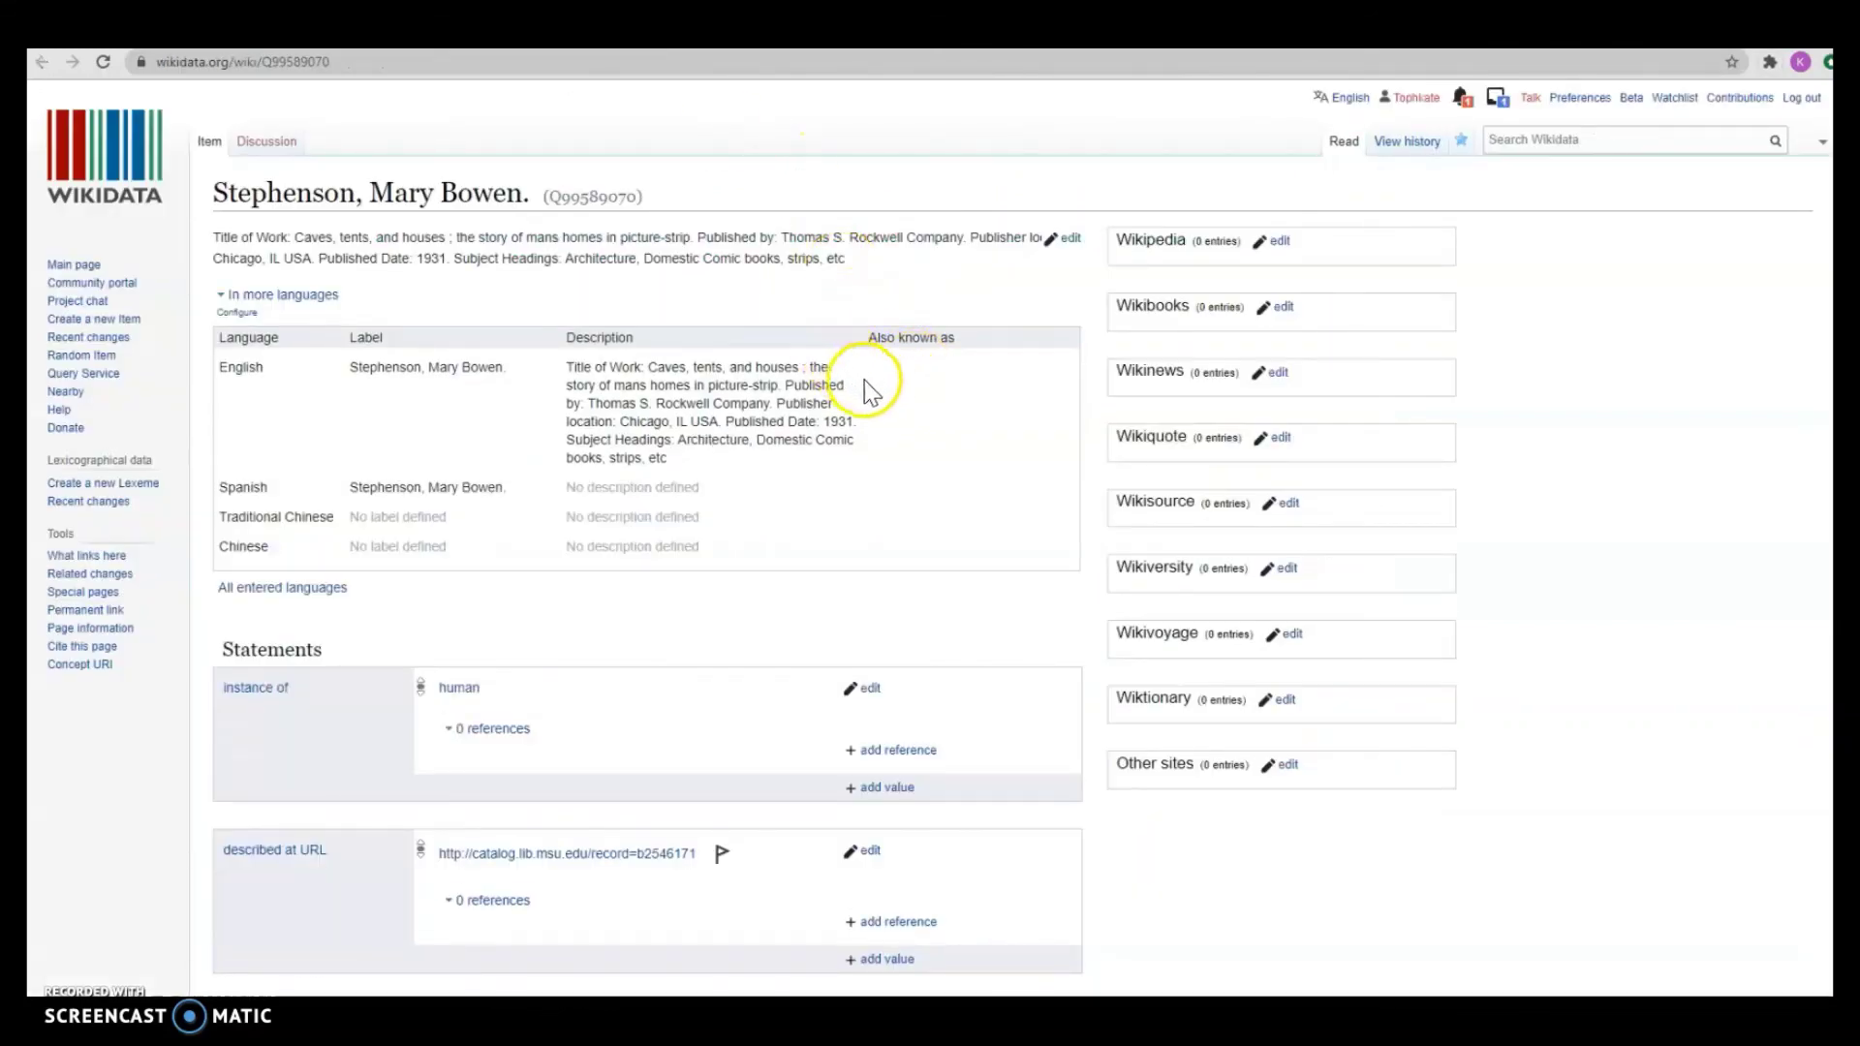
scroll(901, 397, down, 3)
scroll(950, 446, up, 3)
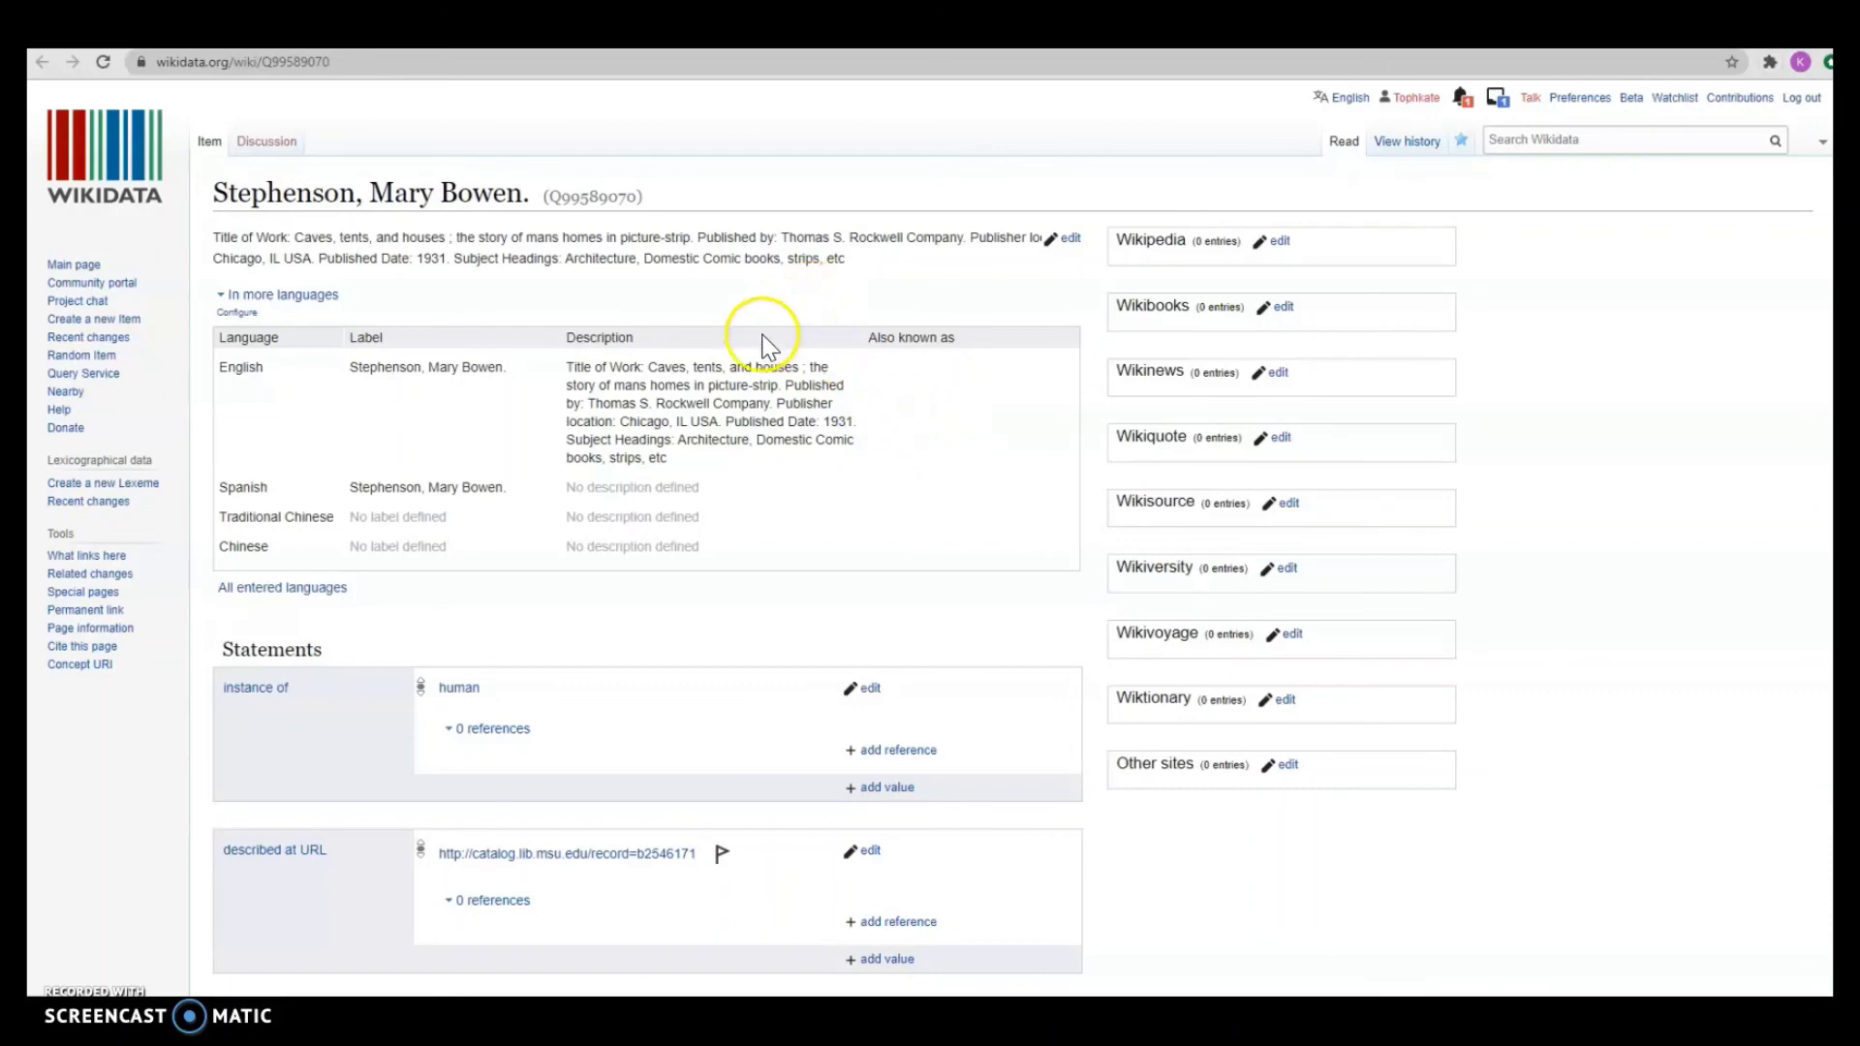
- Return to the MSUL Comics Authors list, where Stephenson now shows matched to Q99589070
key(ctrl+Tab)
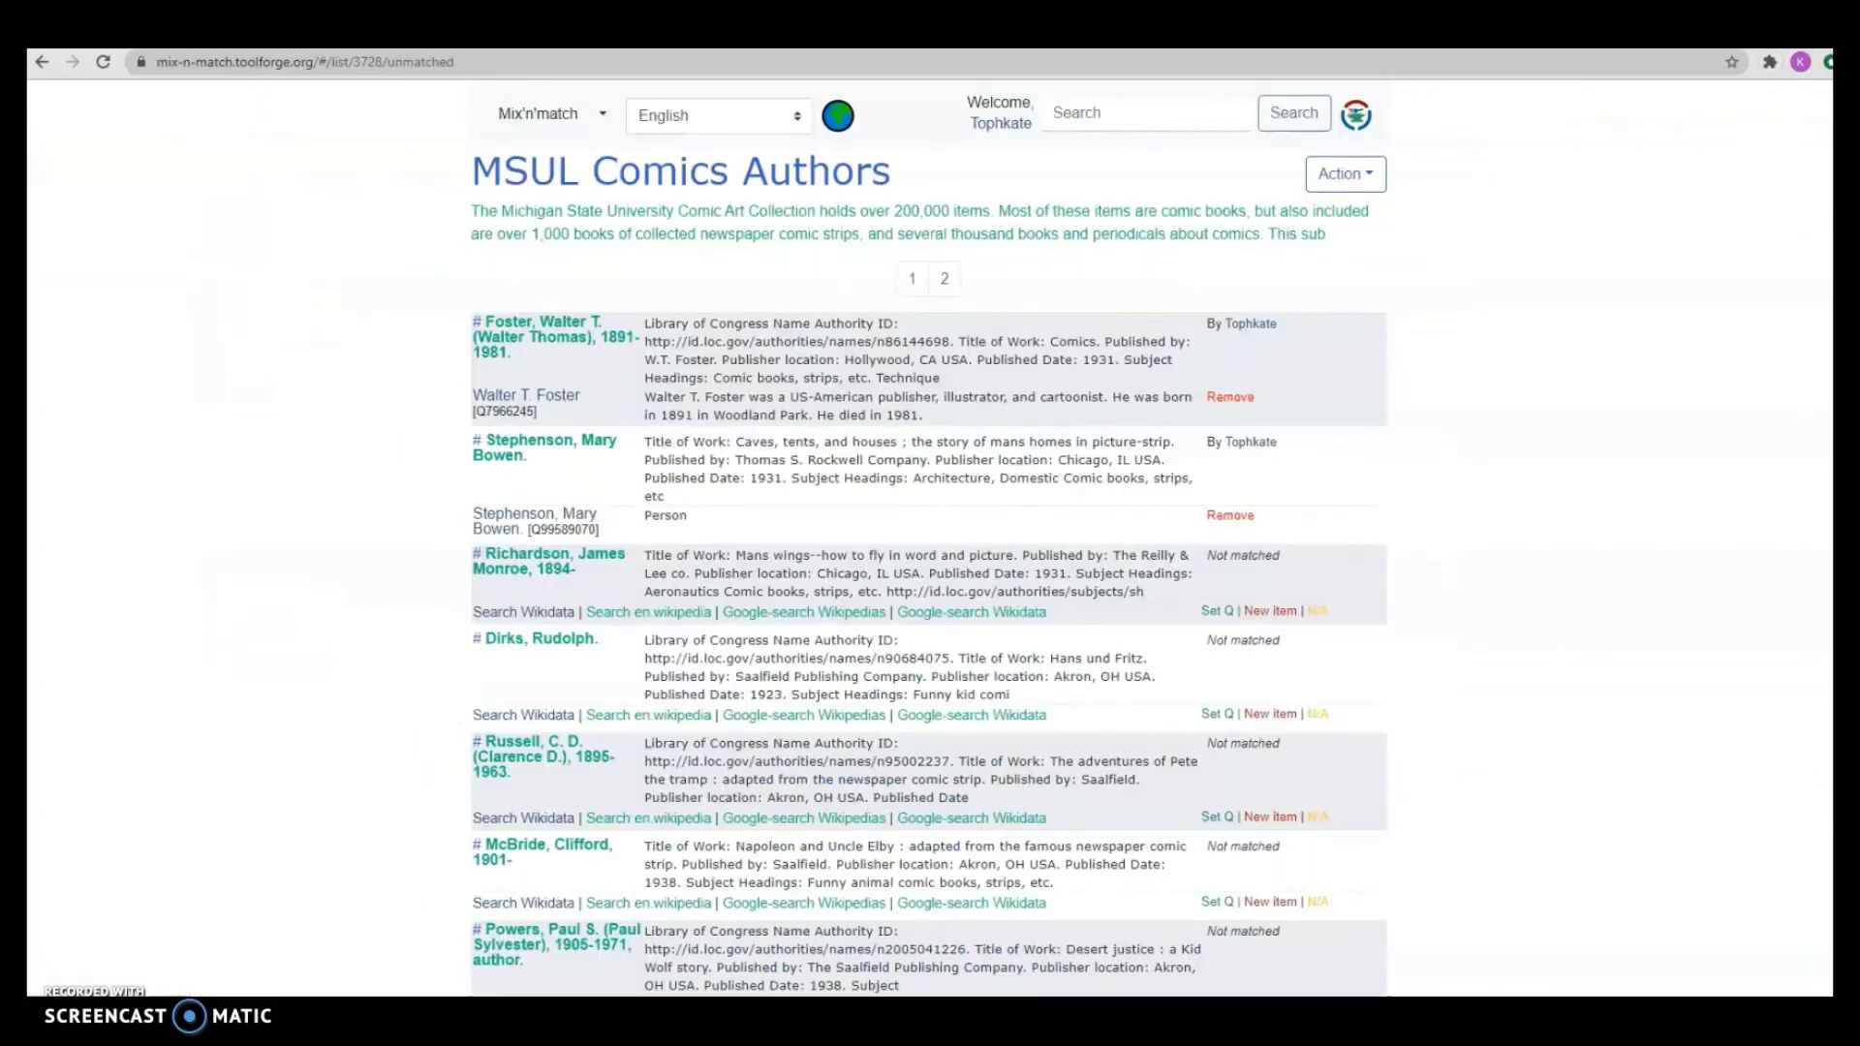